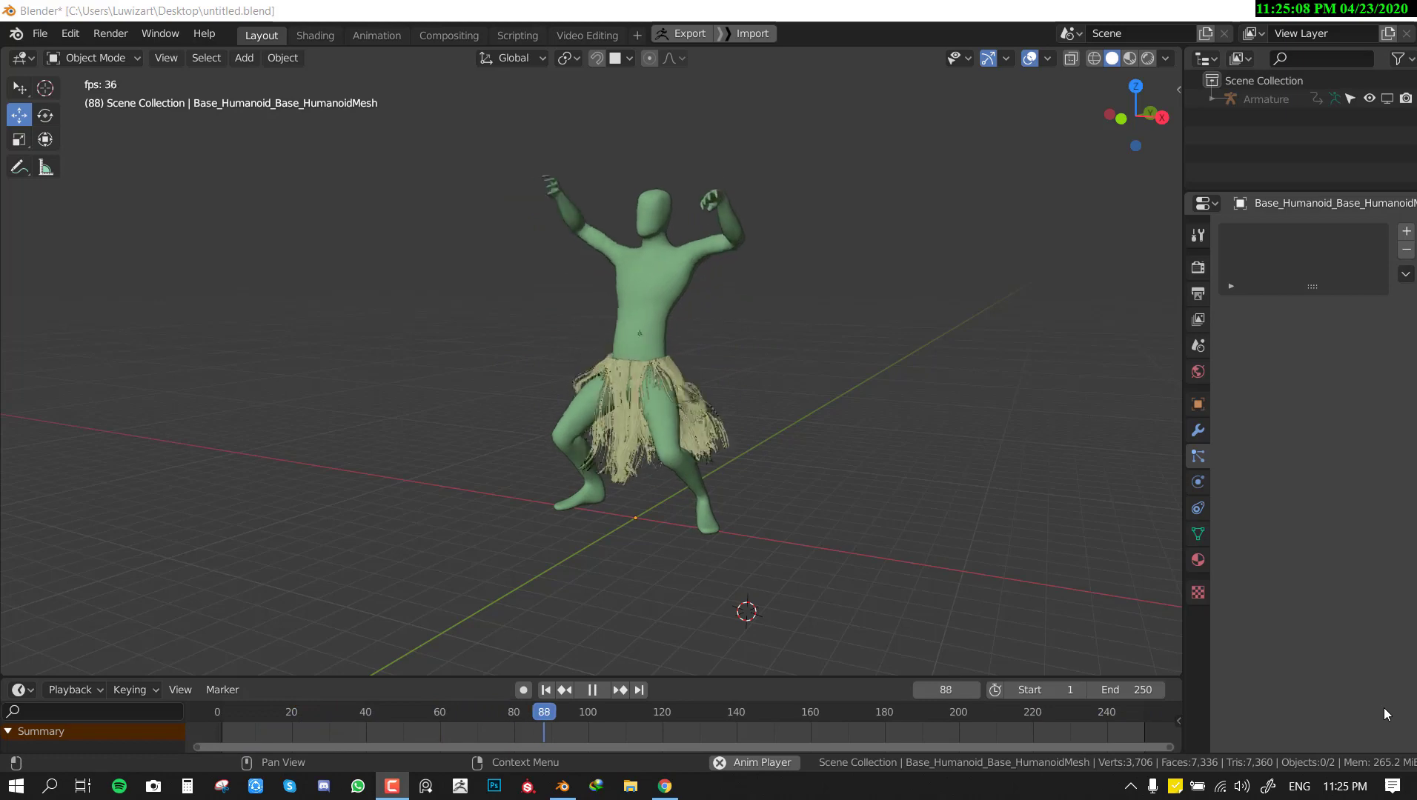
# Play the character's dance animation and examine how the grass skirt moves from several angles.
pyautogui.scroll(3, 696, 566)
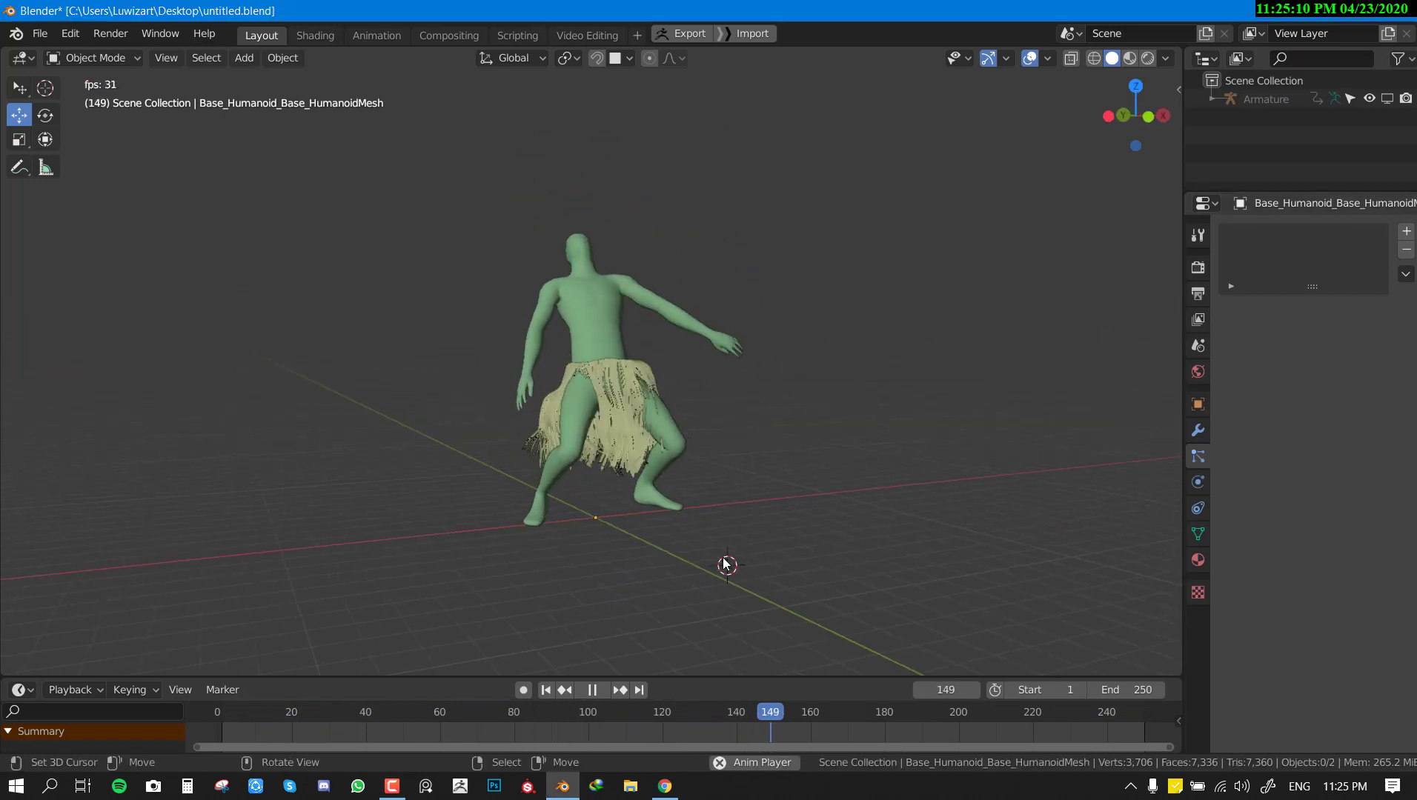
pyautogui.moveTo(724, 567); pyautogui.dragTo(442, 701, button='middle')
pyautogui.moveTo(442, 701); pyautogui.dragTo(220, 735)
pyautogui.scroll(-4, 338, 639)
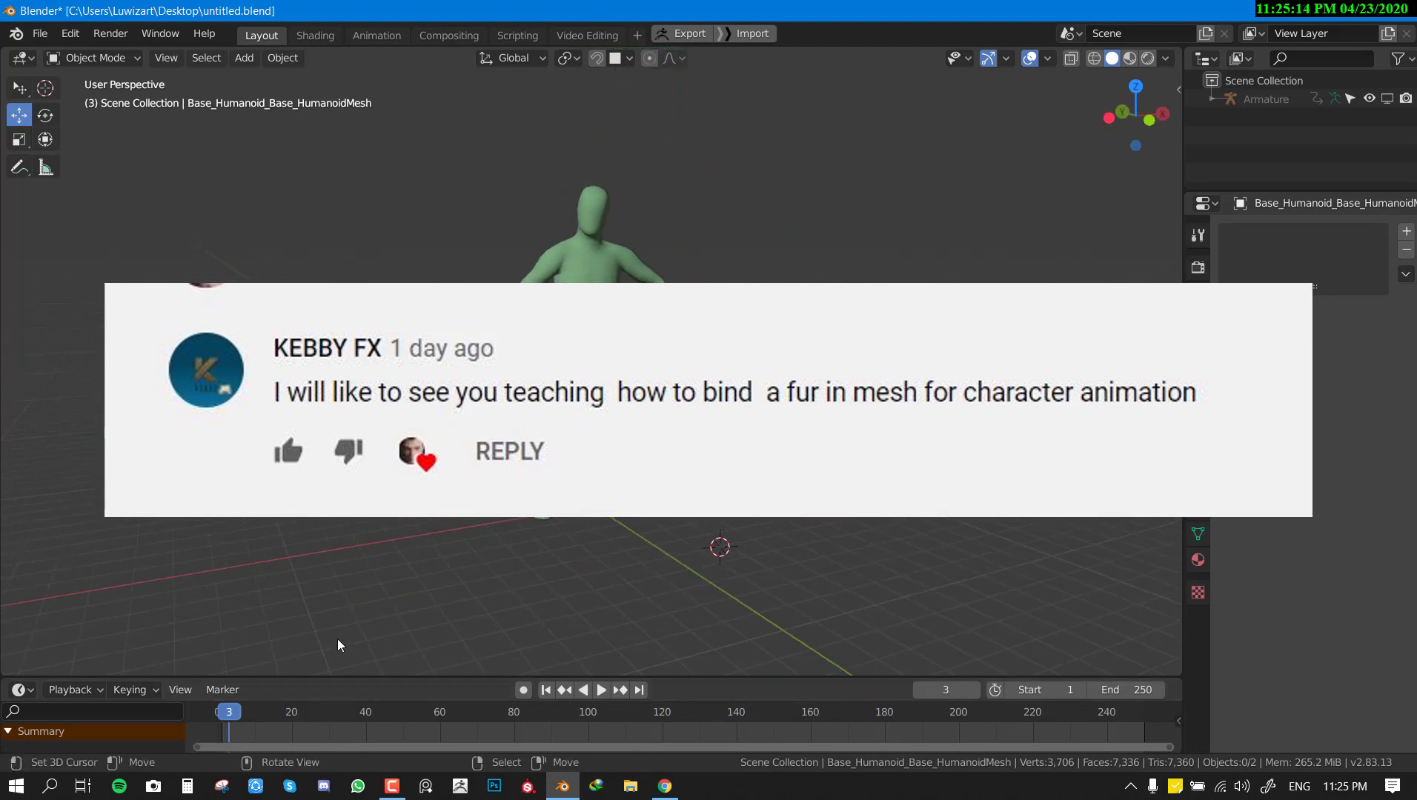
pyautogui.press('space')
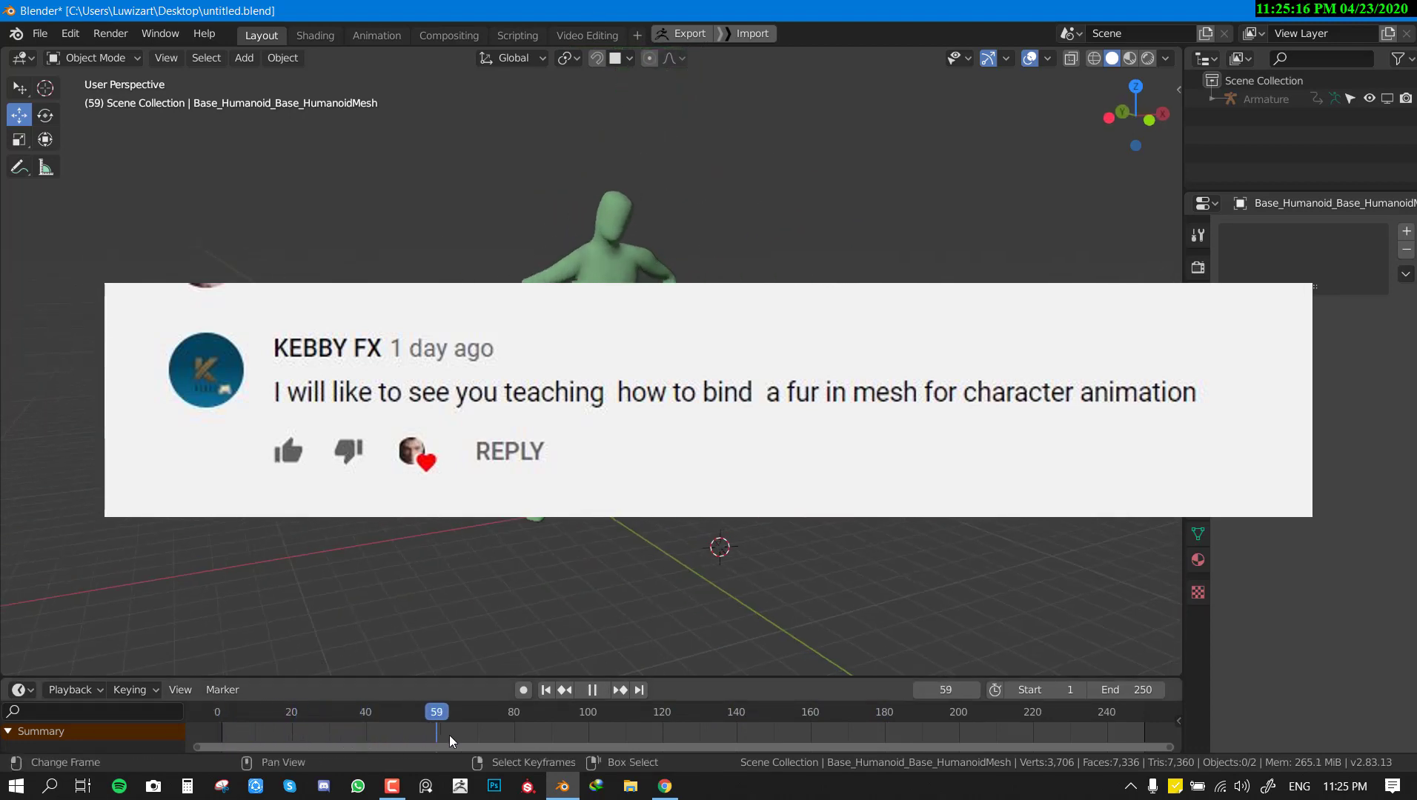
pyautogui.press('space')
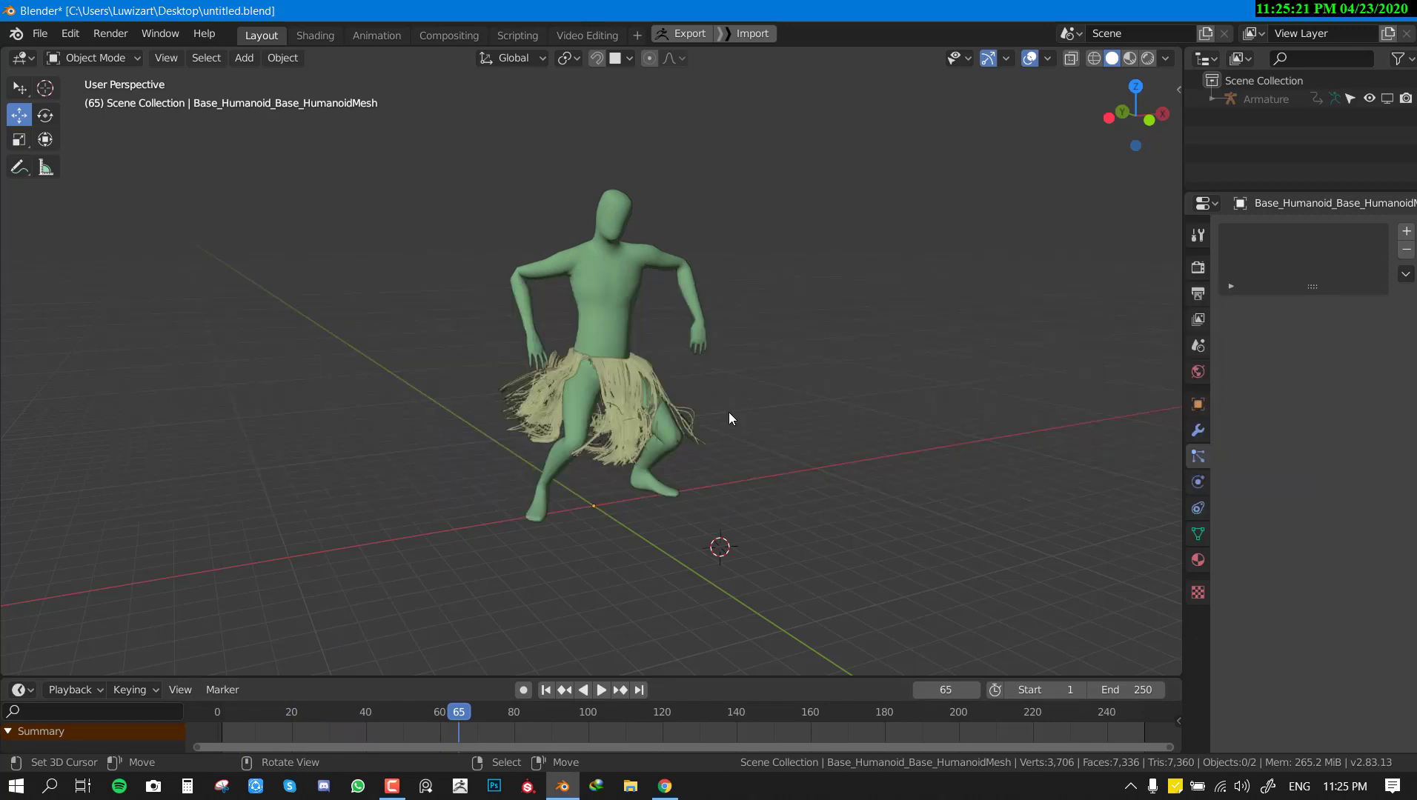
pyautogui.scroll(1, 630, 488)
pyautogui.press('space')
pyautogui.scroll(-2, 778, 378)
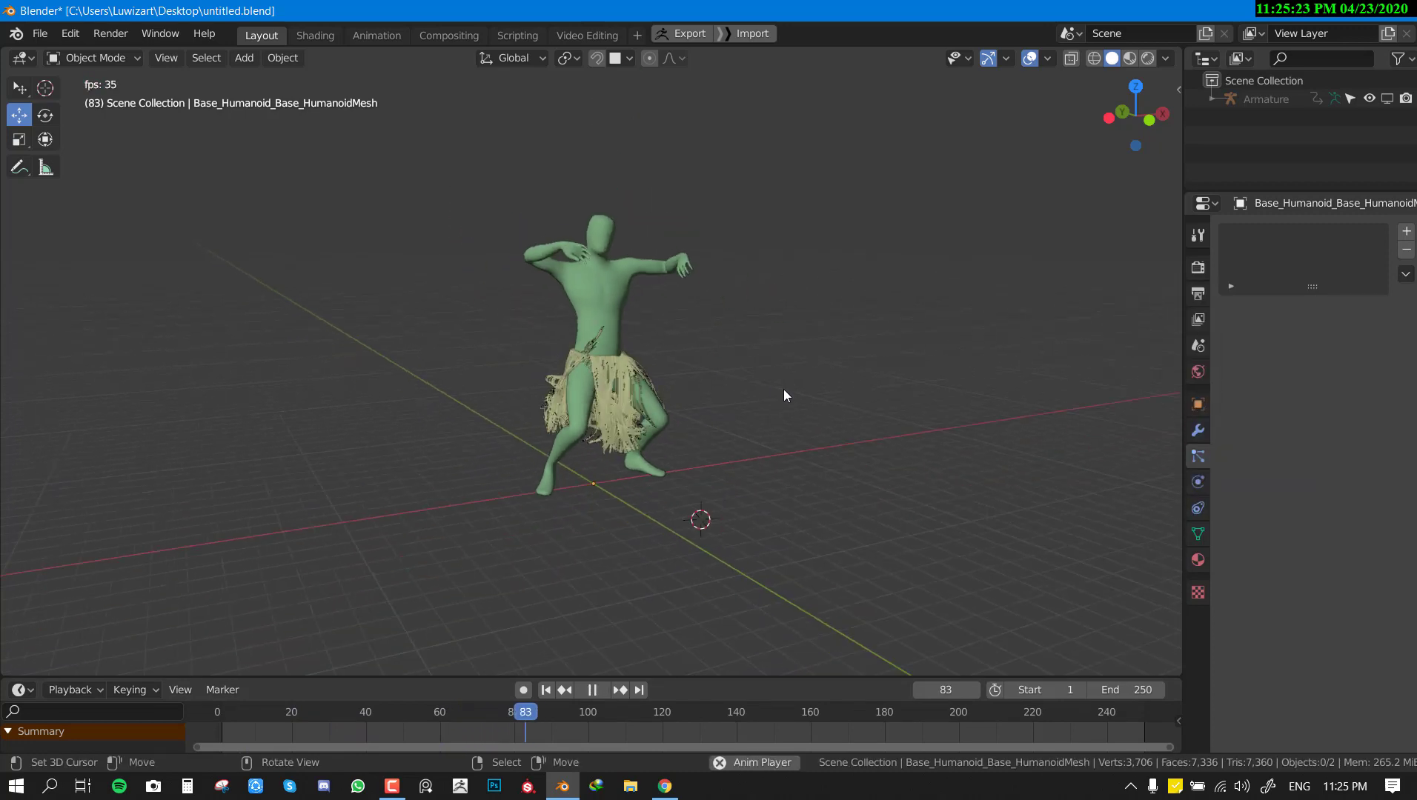
pyautogui.scroll(2, 582, 372)
pyautogui.moveTo(638, 403); pyautogui.dragTo(747, 455, button='middle')
pyautogui.press('space')
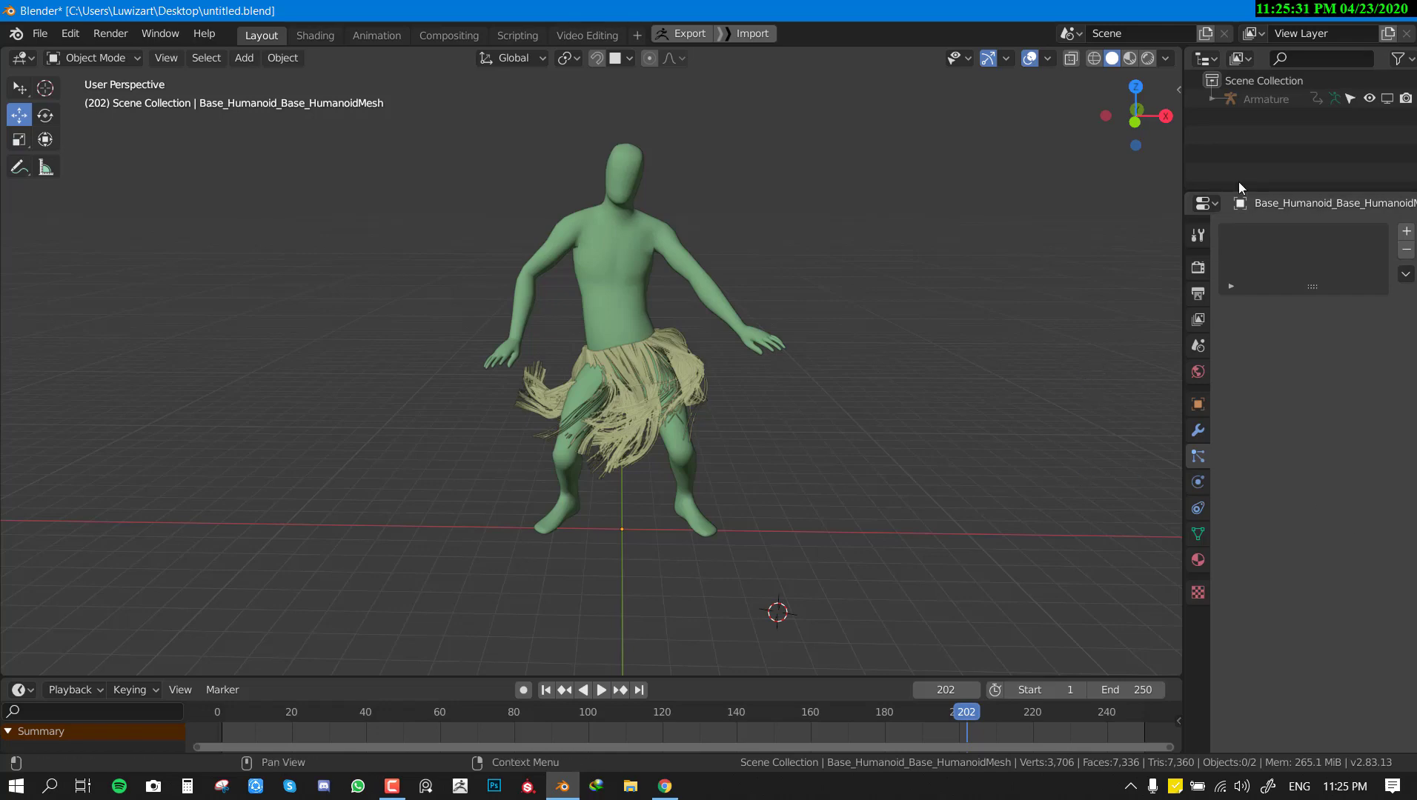
# Remove the particle system from the waistband mesh and return the timeline to frame 1.
pyautogui.hotkey('shift', 'z')
pyautogui.scroll(3, 589, 410)
pyautogui.click(650, 334)
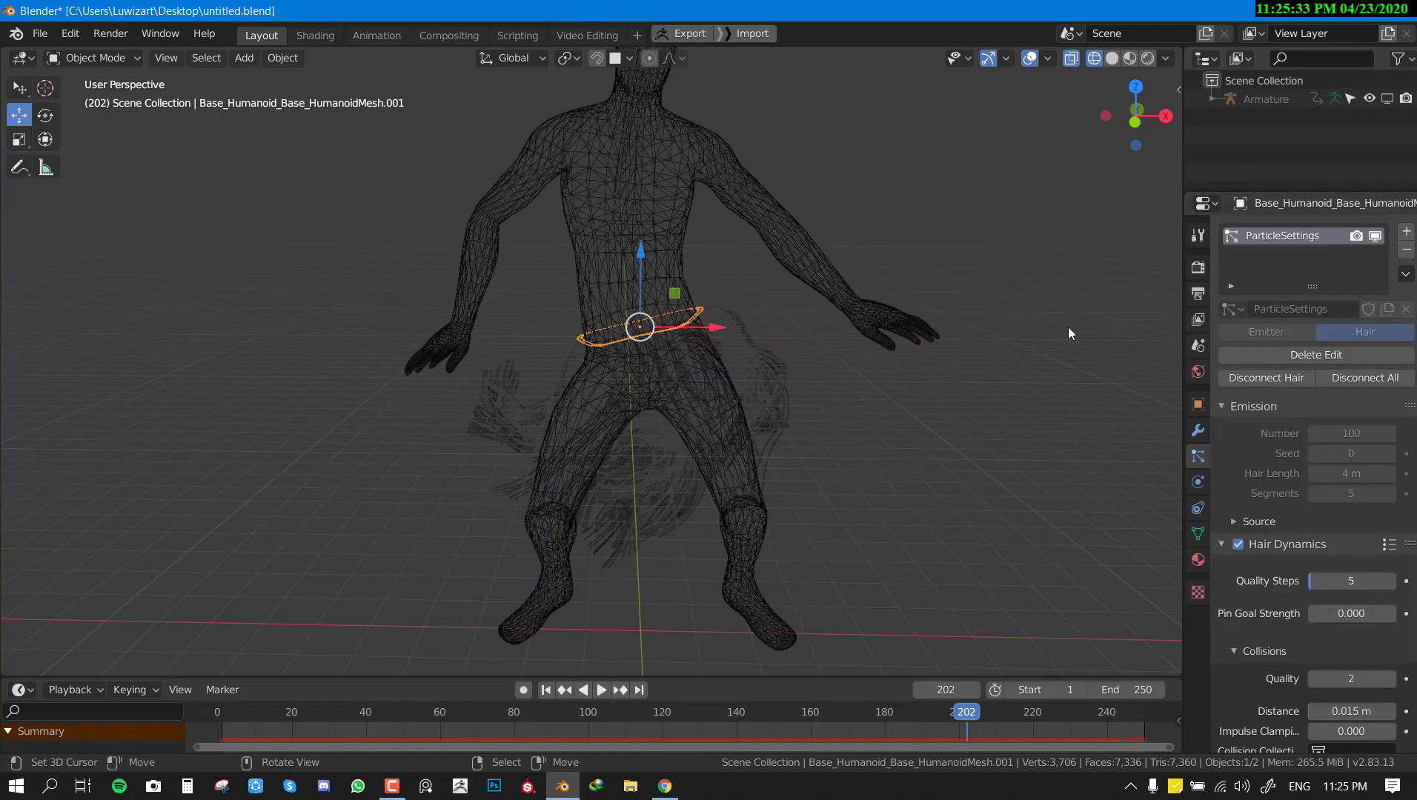
pyautogui.click(1407, 252)
pyautogui.hotkey('shift', 'z')
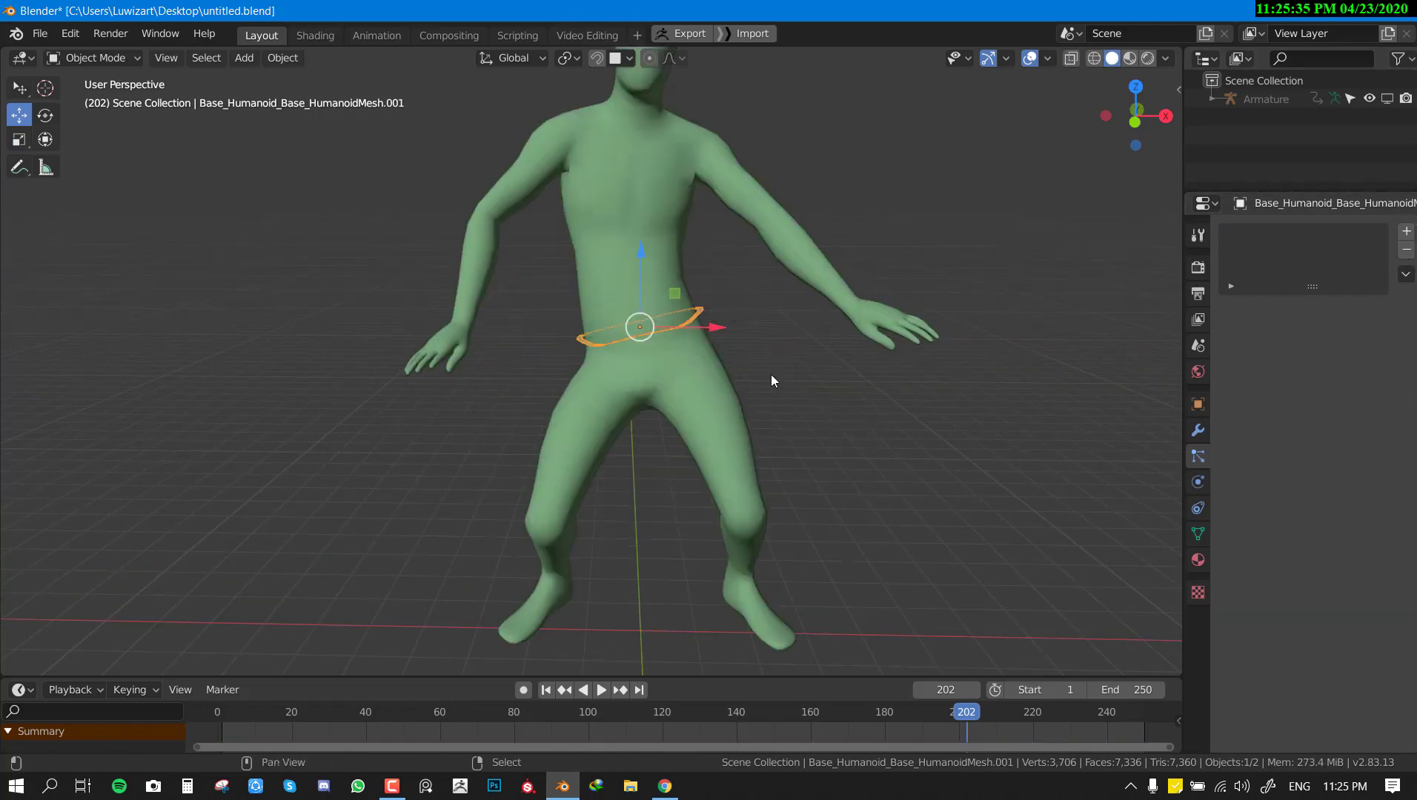
pyautogui.hotkey('shift', 'Left')
pyautogui.moveTo(786, 359); pyautogui.dragTo(499, 376, button='middle')
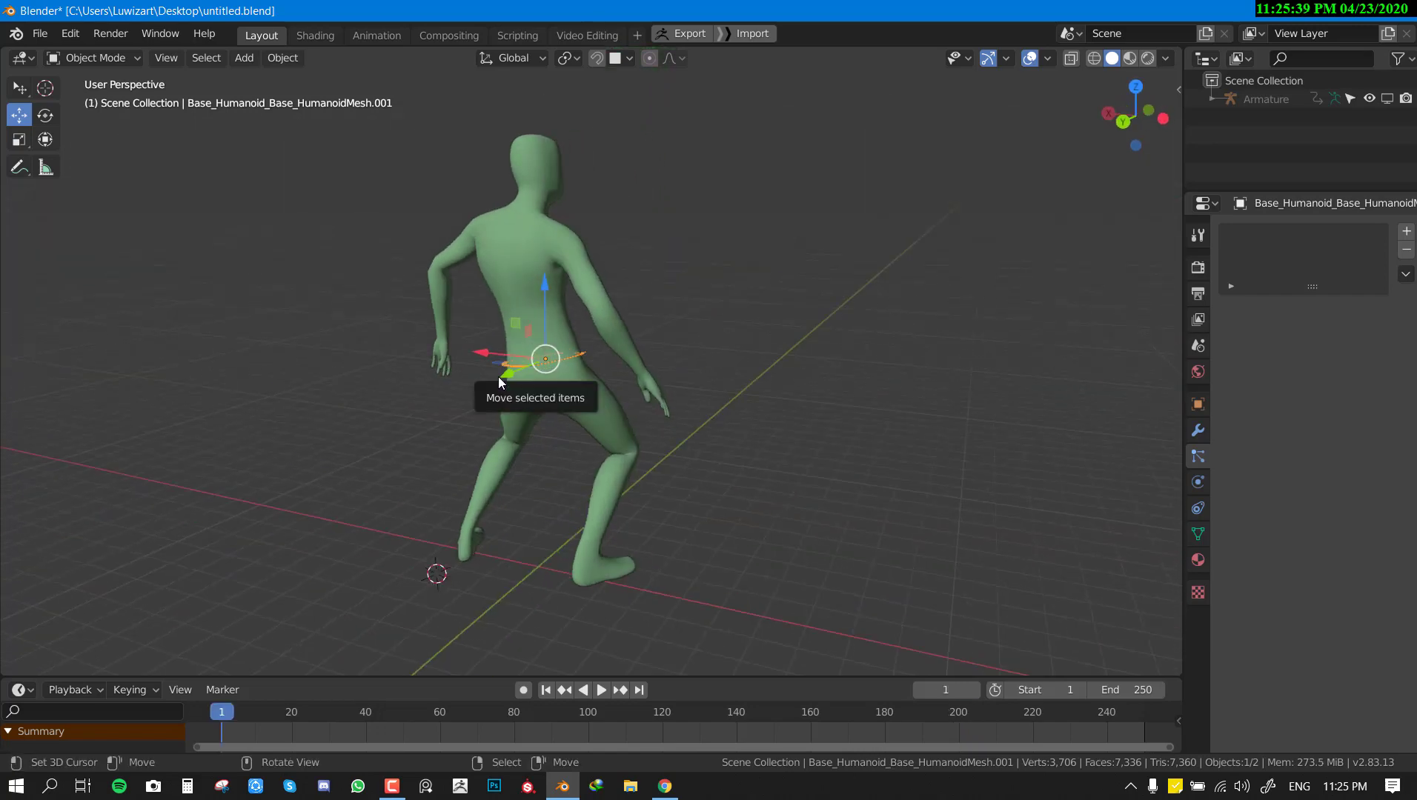
# Examine the waistband mesh around the character's waist in Edit Mode and from several angles.
pyautogui.scroll(4, 704, 367)
pyautogui.moveTo(702, 369)
pyautogui.mouseDown(button='middle')
pyautogui.moveTo(628, 405)
pyautogui.moveTo(716, 363)
pyautogui.mouseUp(button='middle')
pyautogui.scroll(2, 716, 363)
pyautogui.press('Tab')
pyautogui.click(679, 296)
pyautogui.press('Tab')
pyautogui.click(680, 296)
pyautogui.press('Tab')
pyautogui.moveTo(680, 296); pyautogui.dragTo(838, 190, button='middle')
pyautogui.keyDown('alt'); pyautogui.click(782, 141); pyautogui.keyUp('alt')
pyautogui.press('Tab')
pyautogui.scroll(-4, 771, 223)
pyautogui.moveTo(702, 253); pyautogui.dragTo(526, 336, button='middle')
pyautogui.click(708, 334)
pyautogui.scroll(3, 708, 334)
pyautogui.scroll(-4, 708, 353)
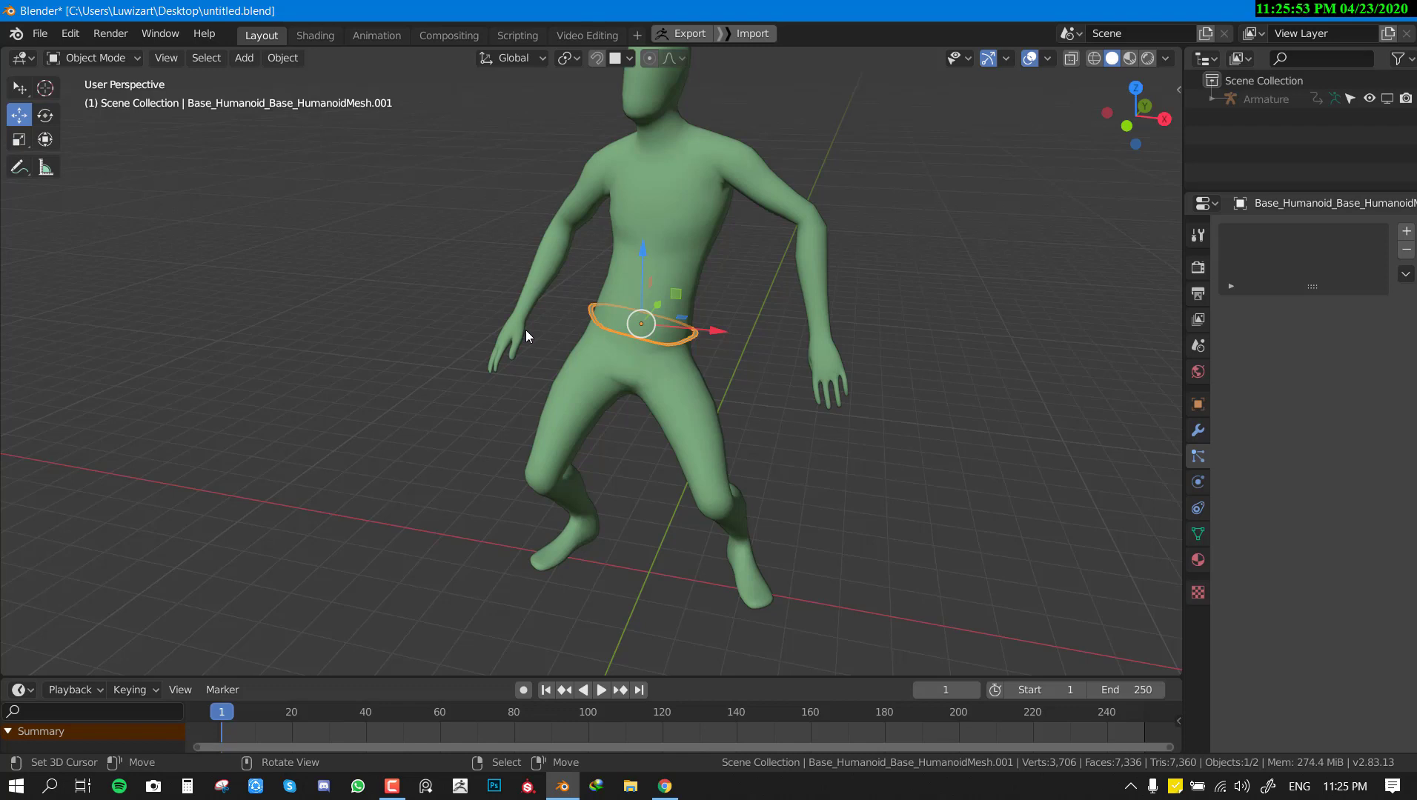
# Save the file, then make the armature selectable in the viewport and clear the rotation of all its pose bones.
pyautogui.moveTo(730, 382); pyautogui.dragTo(762, 372, button='middle')
pyautogui.hotkey('ctrl', 's')
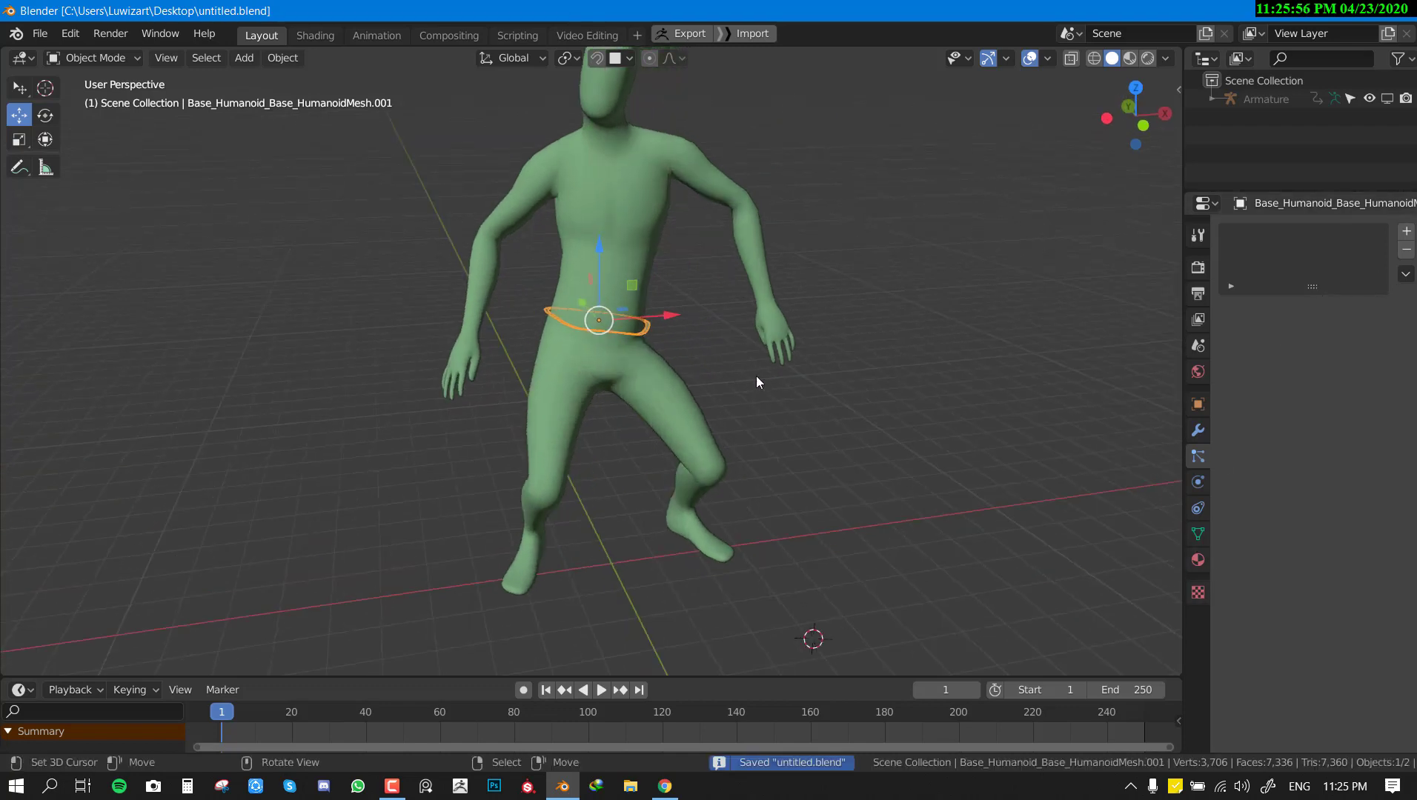
pyautogui.click(1388, 98)
pyautogui.click(711, 174)
pyautogui.hotkey('ctrl', 'Tab')
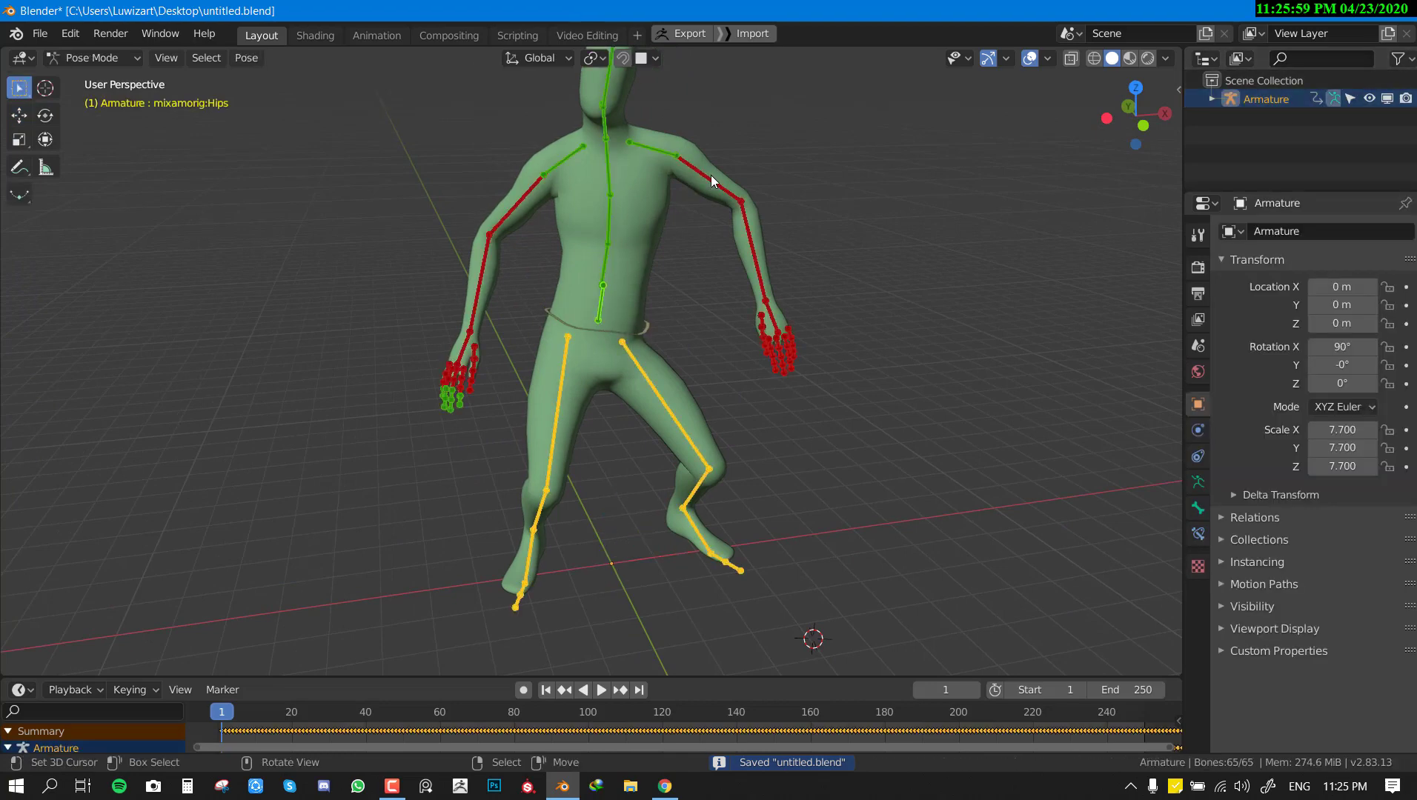
pyautogui.hotkey('alt', 'r')
pyautogui.hotkey('ctrl', 'Tab')
pyautogui.press('ctrl+KP_1')
# Select the waistband mesh, save the file, and add a new particle system to the waistband.
pyautogui.click(678, 249)
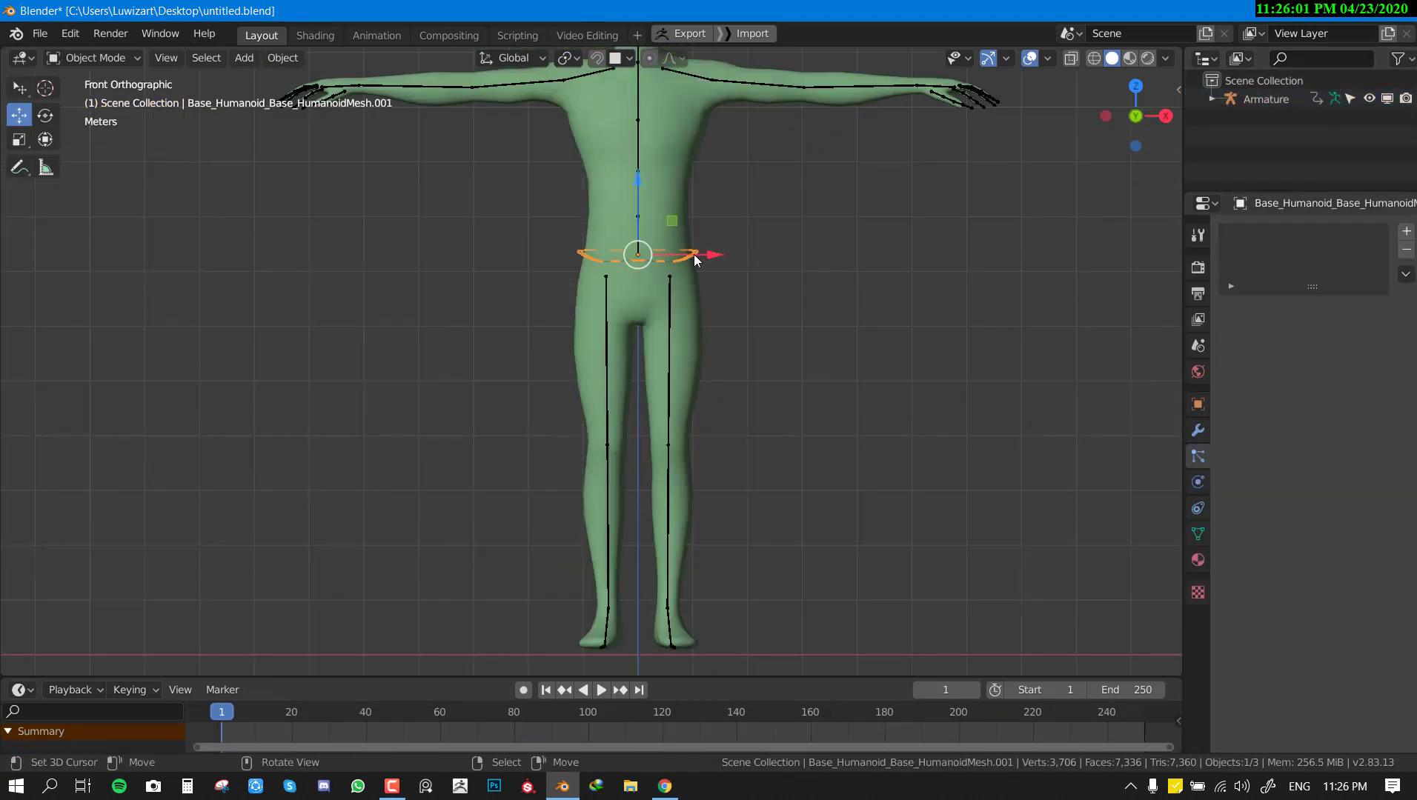
pyautogui.moveTo(678, 250); pyautogui.dragTo(871, 295, button='middle')
pyautogui.hotkey('ctrl', 's')
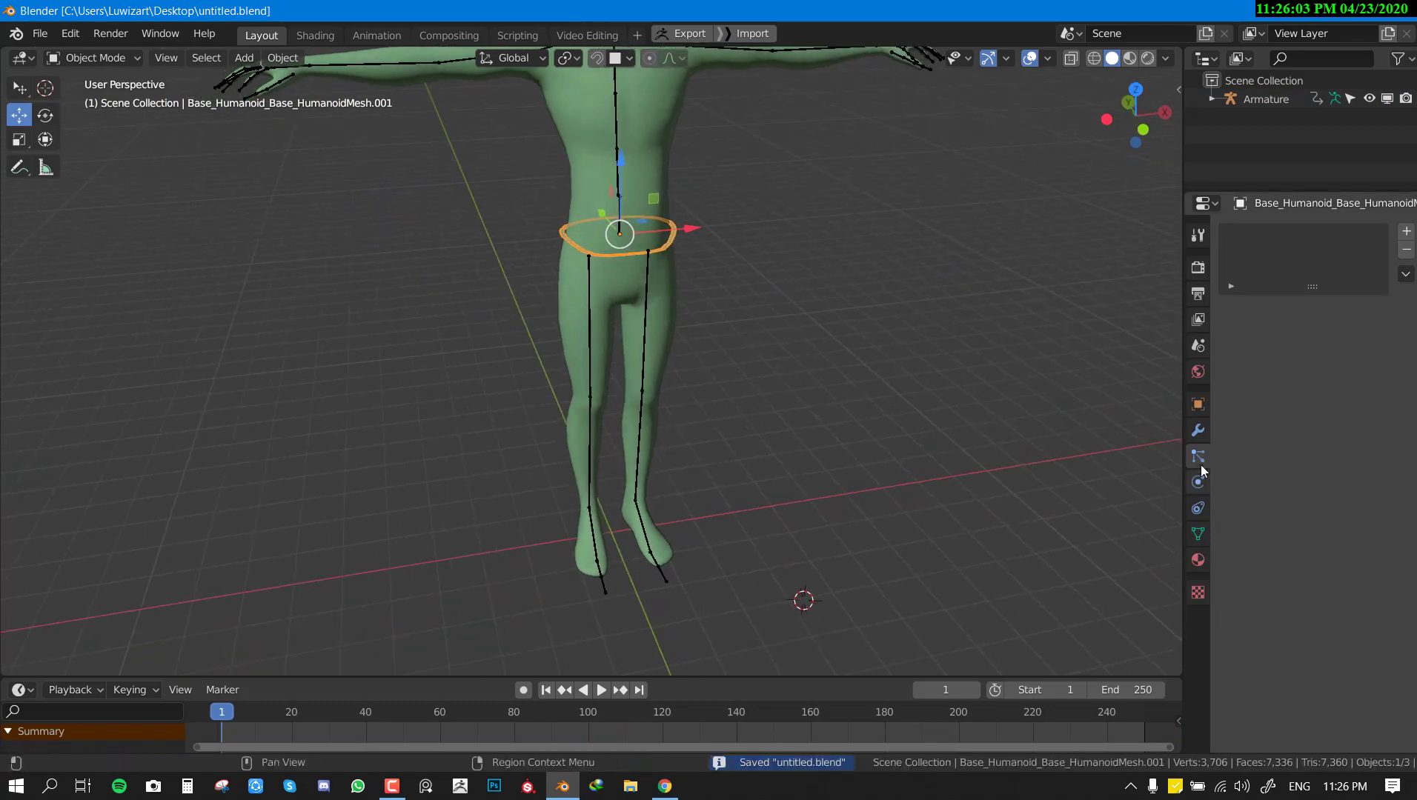
pyautogui.click(1405, 234)
# Start the Shortcut VUr on-screen shortcut display.
pyautogui.press('n')
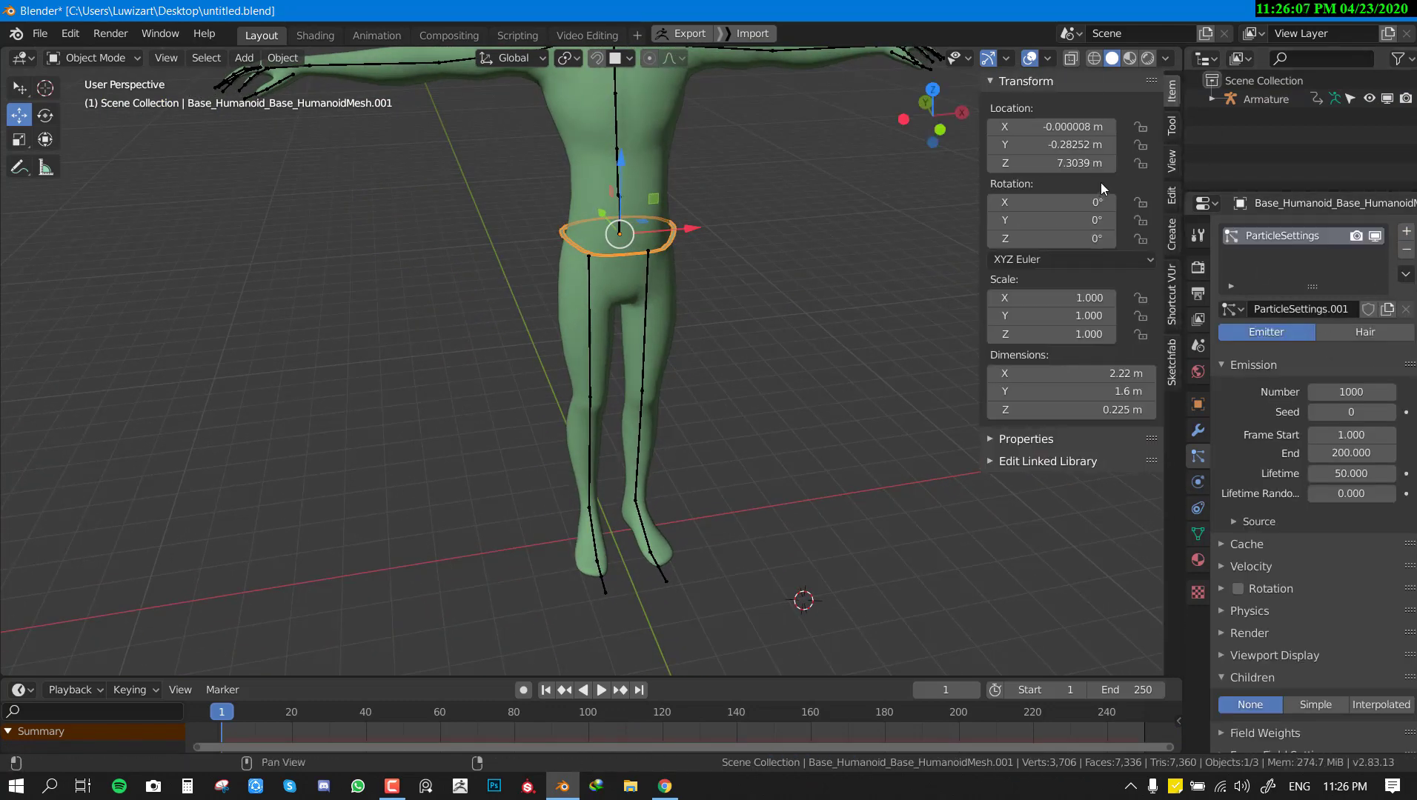
pyautogui.click(1172, 294)
pyautogui.click(1066, 109)
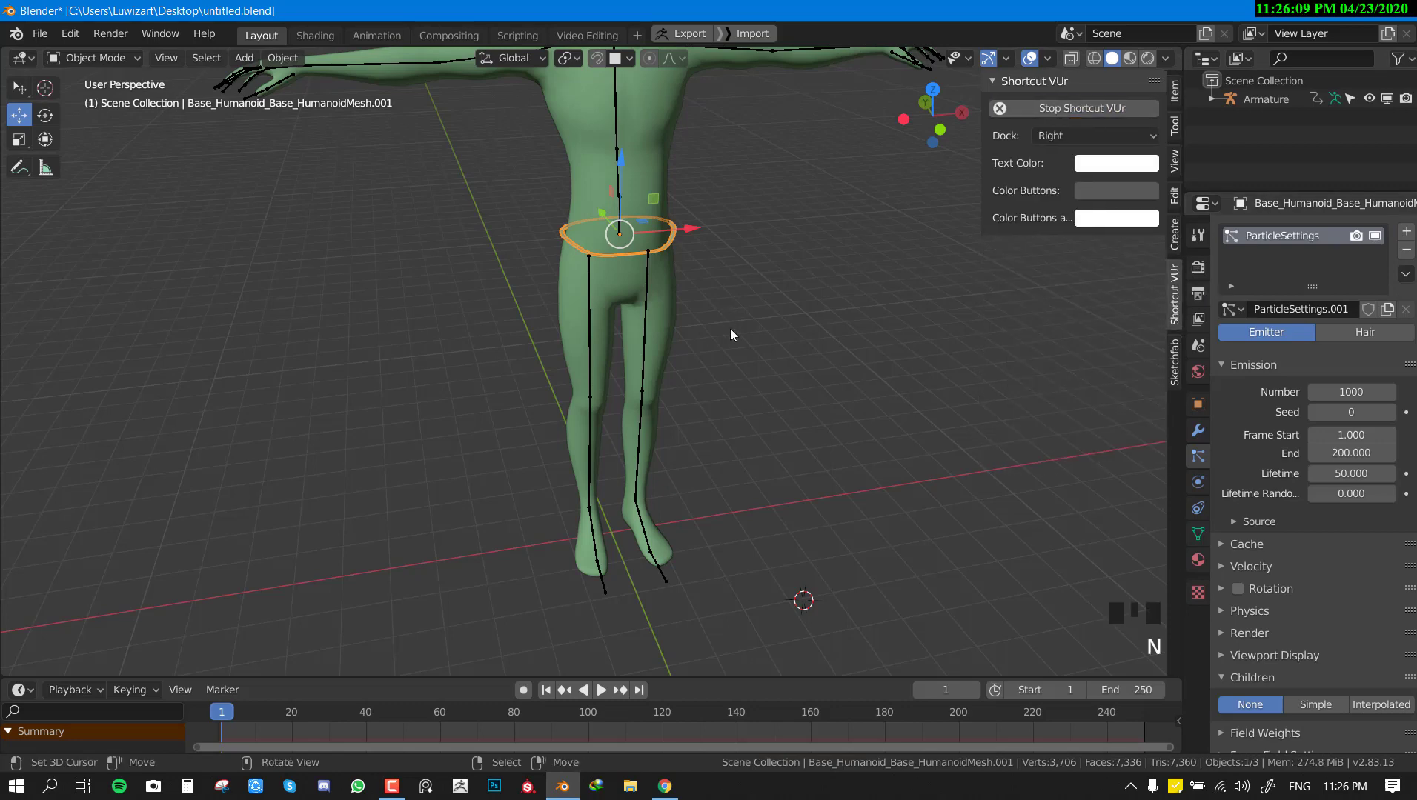
pyautogui.moveTo(731, 334); pyautogui.dragTo(771, 365, button='middle')
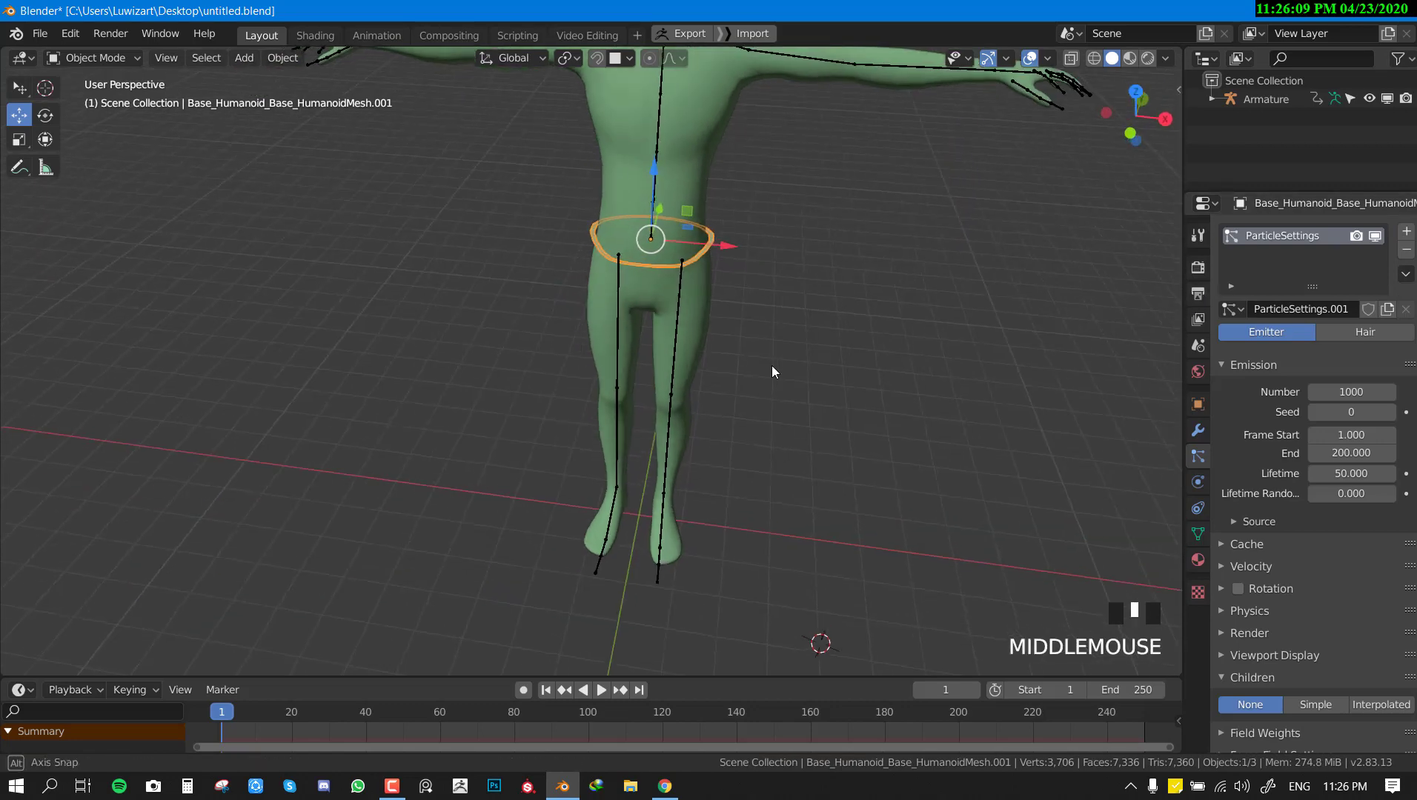
# Set the waistband's particle system type to Hair and view the character from the front.
pyautogui.click(1366, 333)
pyautogui.moveTo(522, 374); pyautogui.dragTo(589, 255, button='middle')
pyautogui.scroll(3, 550, 424)
pyautogui.press('KP_1')
pyautogui.scroll(-4, 762, 235)
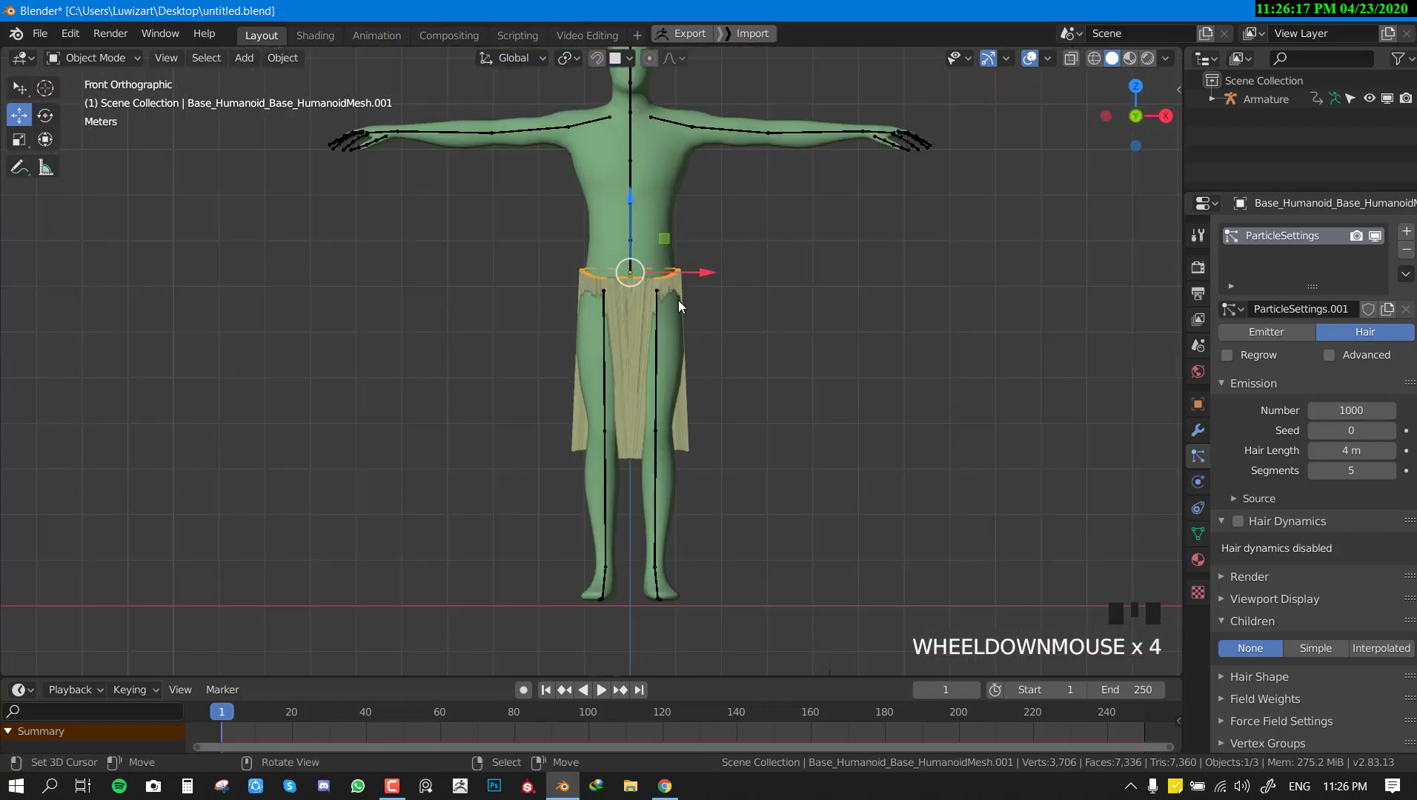
# Recalculate the normals of the entire waistband mesh with the Inside option enabled.
pyautogui.scroll(2, 716, 272)
pyautogui.press('Tab')
pyautogui.scroll(-2, 740, 257)
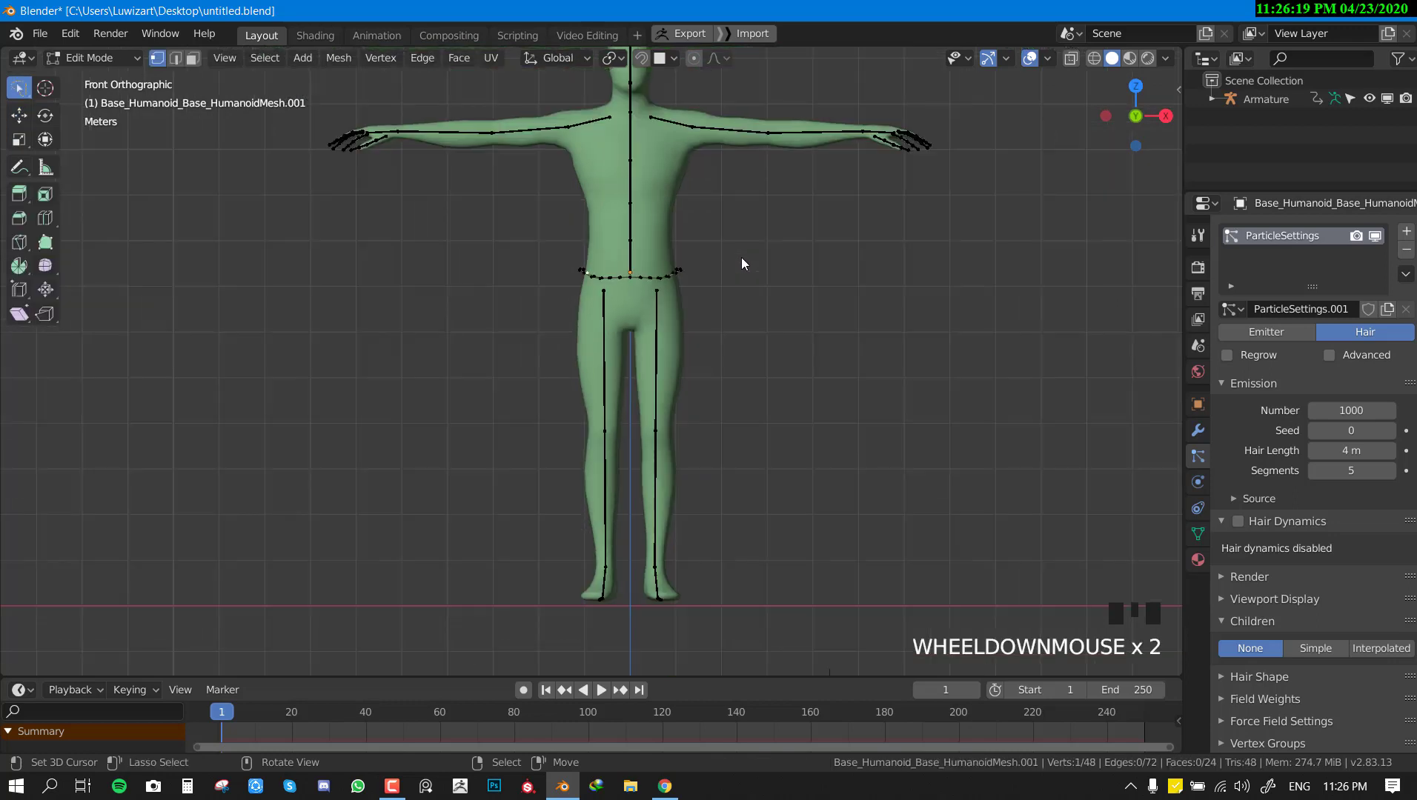
pyautogui.press('Tab')
pyautogui.press('Tab')
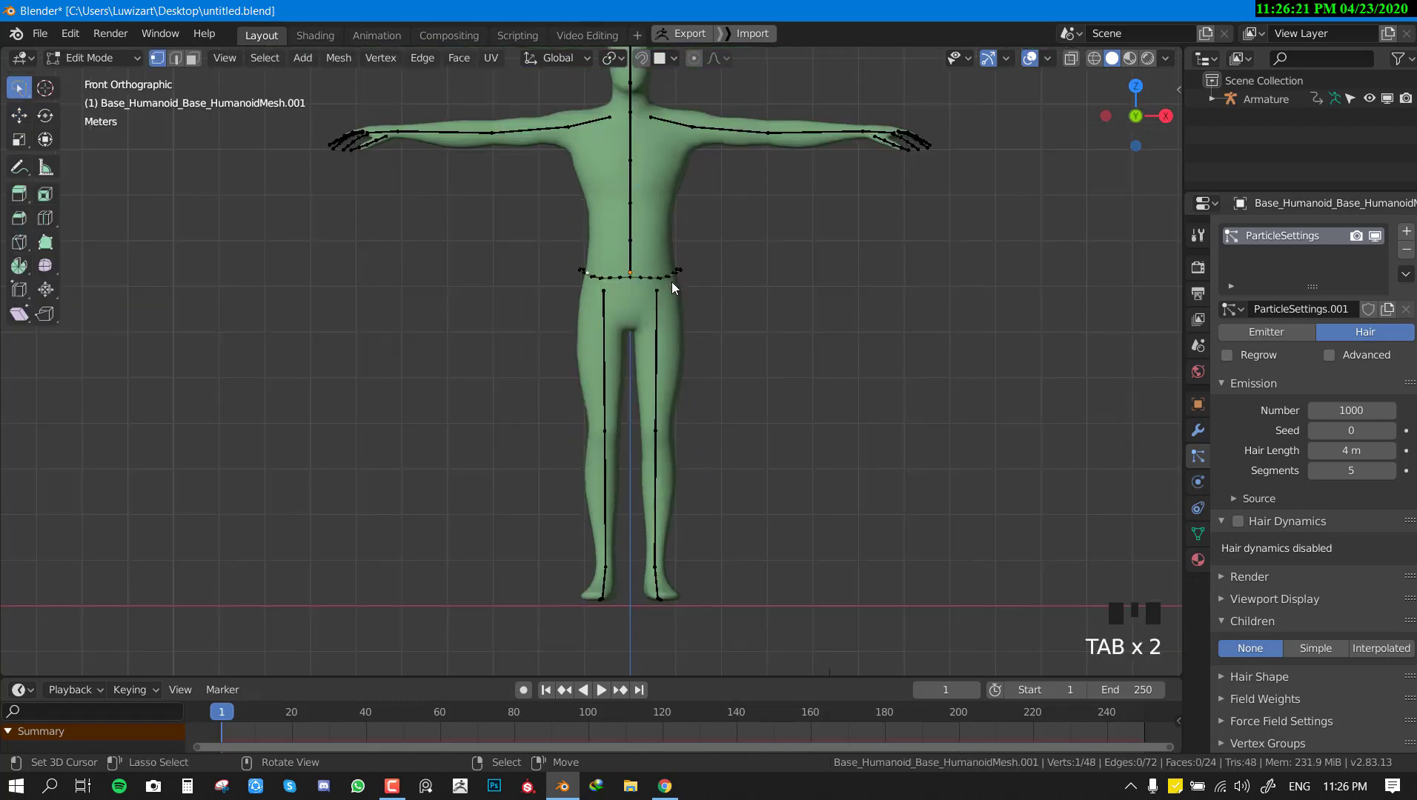
pyautogui.press('a')
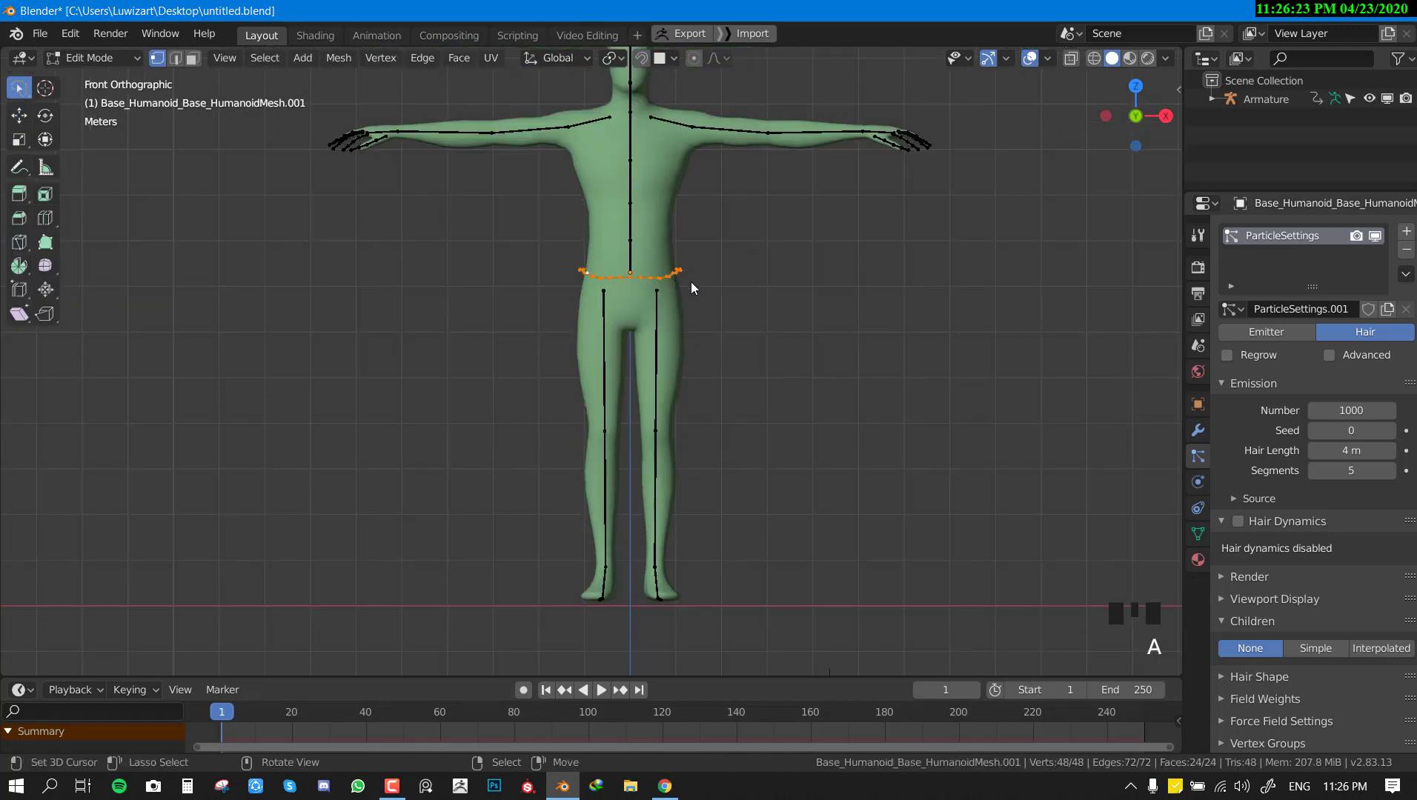
pyautogui.hotkey('shift', 'n')
pyautogui.moveTo(692, 282); pyautogui.dragTo(687, 299, button='middle')
pyautogui.hotkey('shift', 'n')
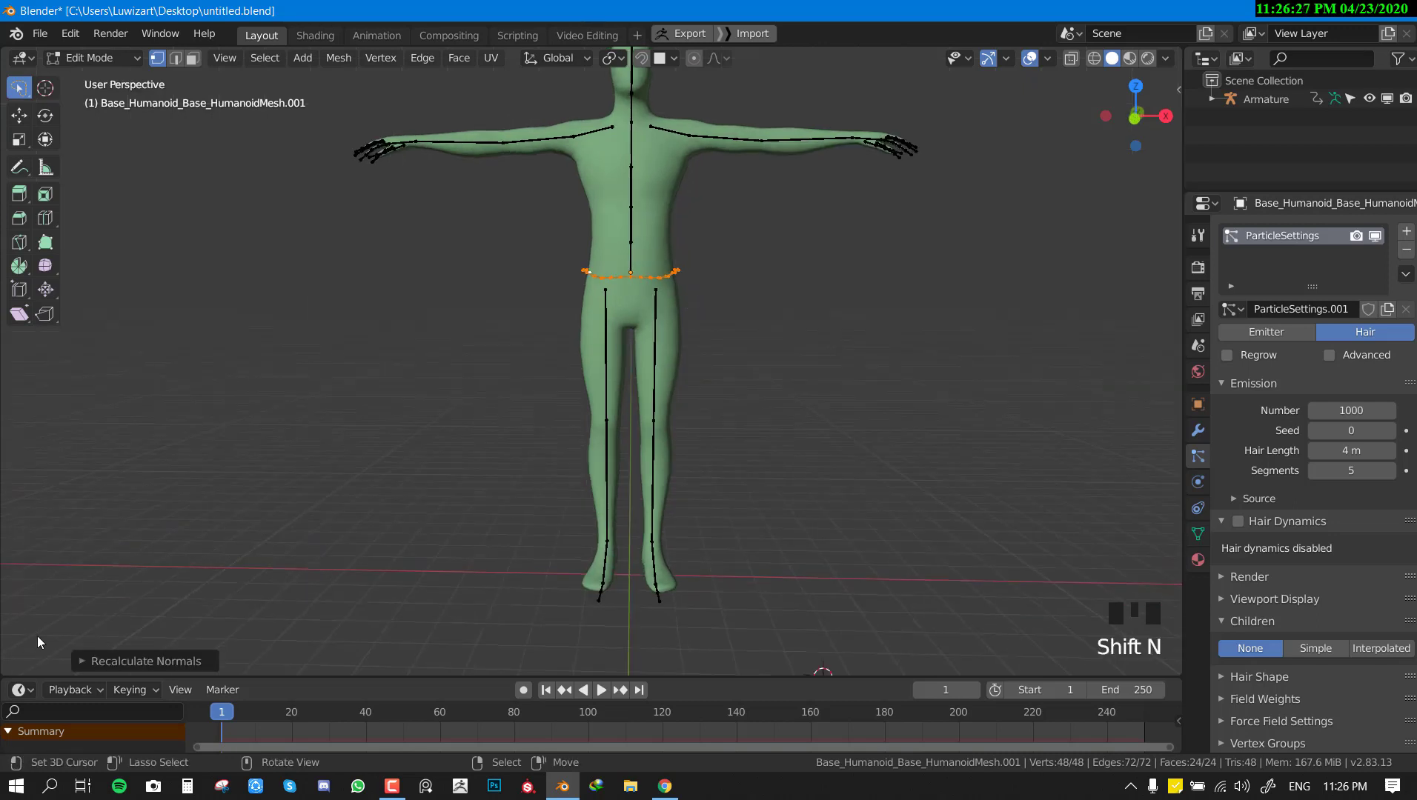
pyautogui.click(83, 660)
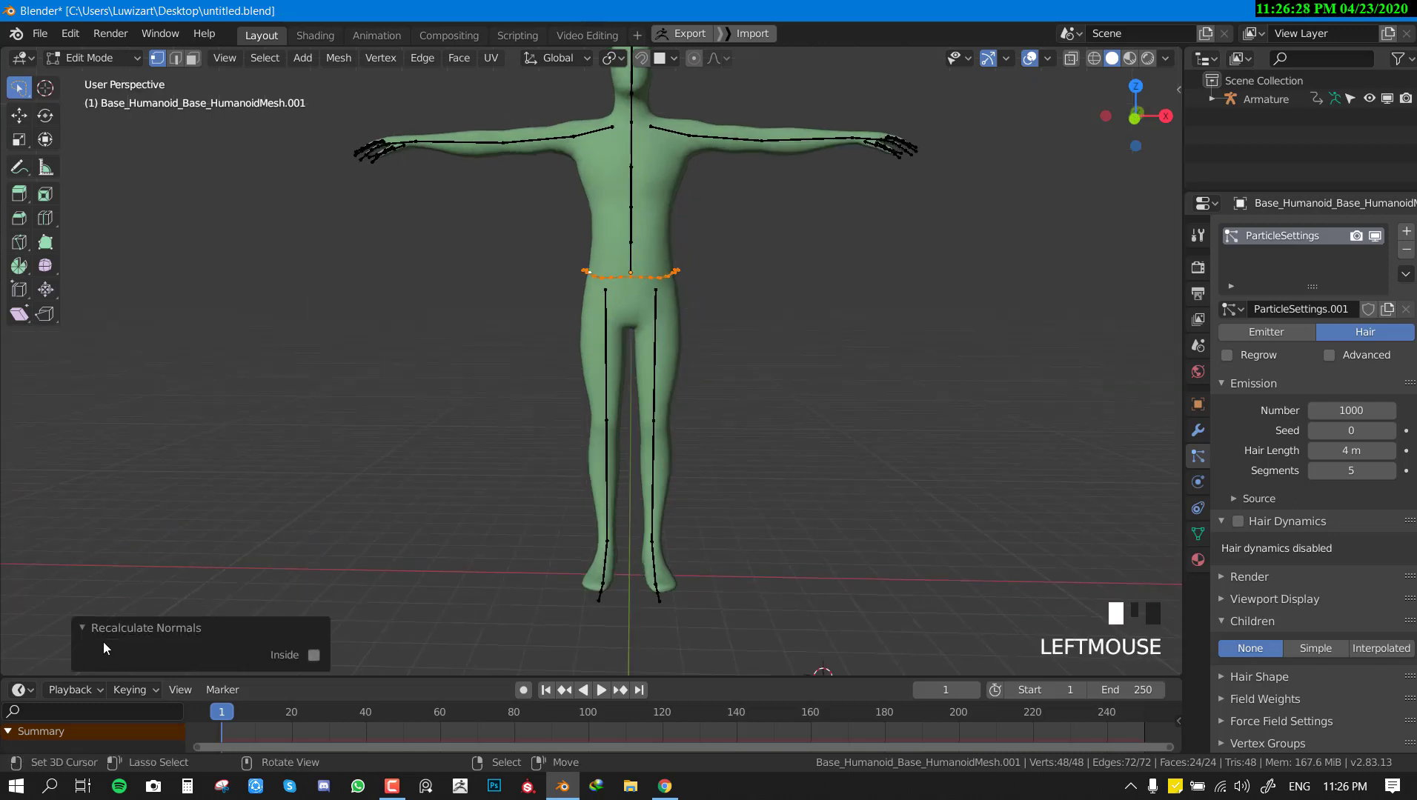
pyautogui.click(314, 657)
# Check the direction of the hair strands in Object Mode and inspect the waistband mesh in Edit Mode.
pyautogui.press('Tab')
pyautogui.moveTo(730, 368); pyautogui.dragTo(806, 395, button='middle')
pyautogui.scroll(3, 678, 263)
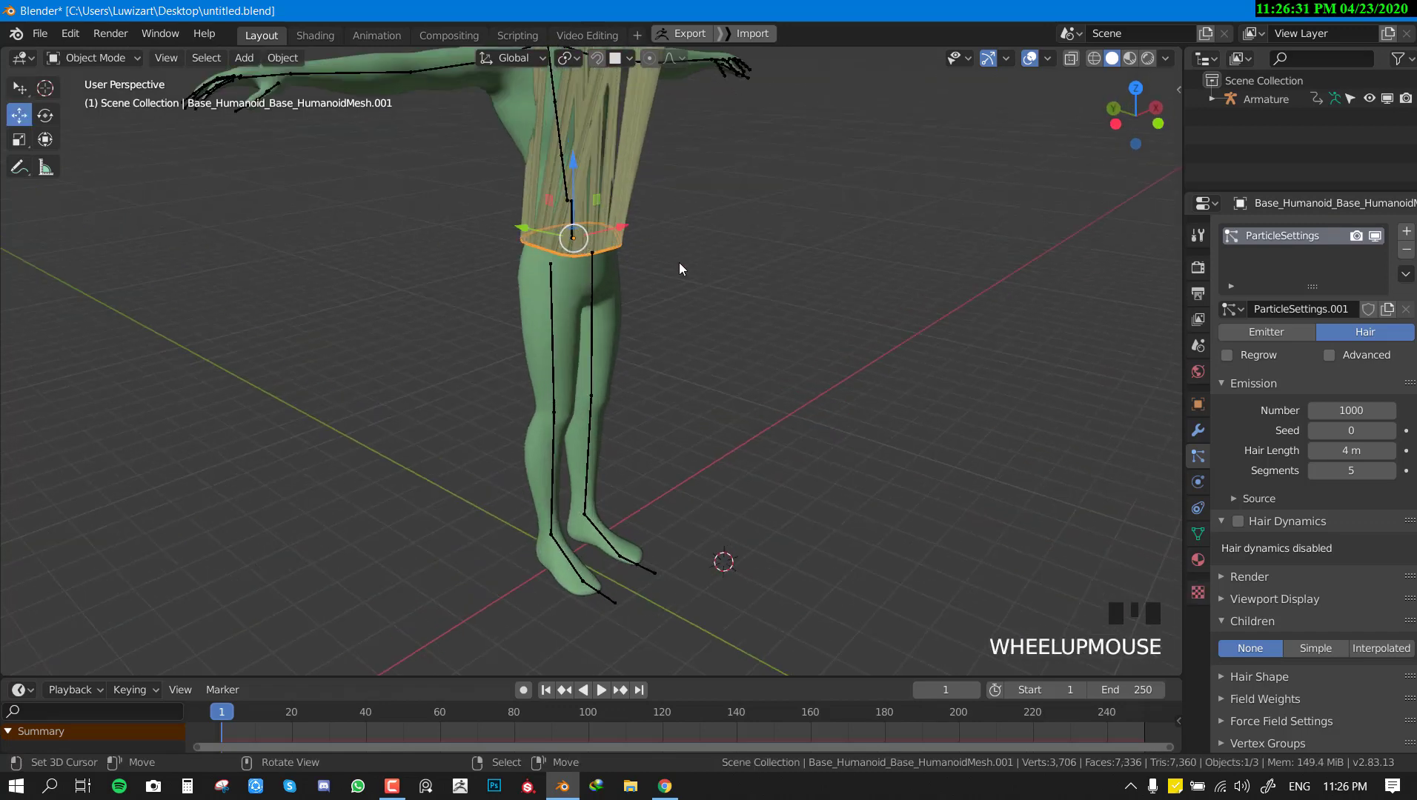
pyautogui.moveTo(679, 263); pyautogui.dragTo(587, 269, button='middle')
pyautogui.press('Tab')
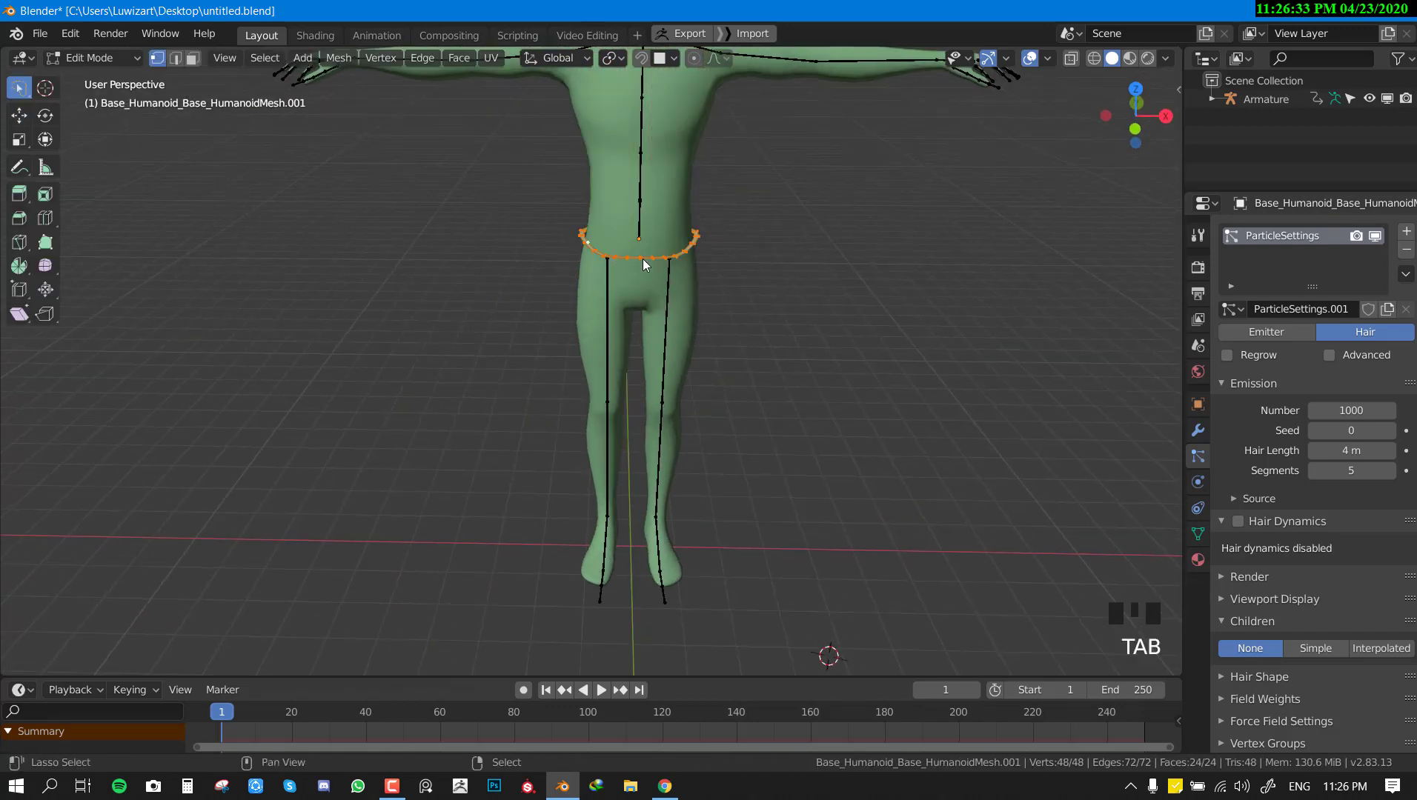
pyautogui.hotkey('shift', 'z')
pyautogui.hotkey('shift', 'z')
pyautogui.hotkey('shift', 'z')
pyautogui.hotkey('shift', 'z')
pyautogui.hotkey('shift', 'z')
pyautogui.hotkey('shift', 'z')
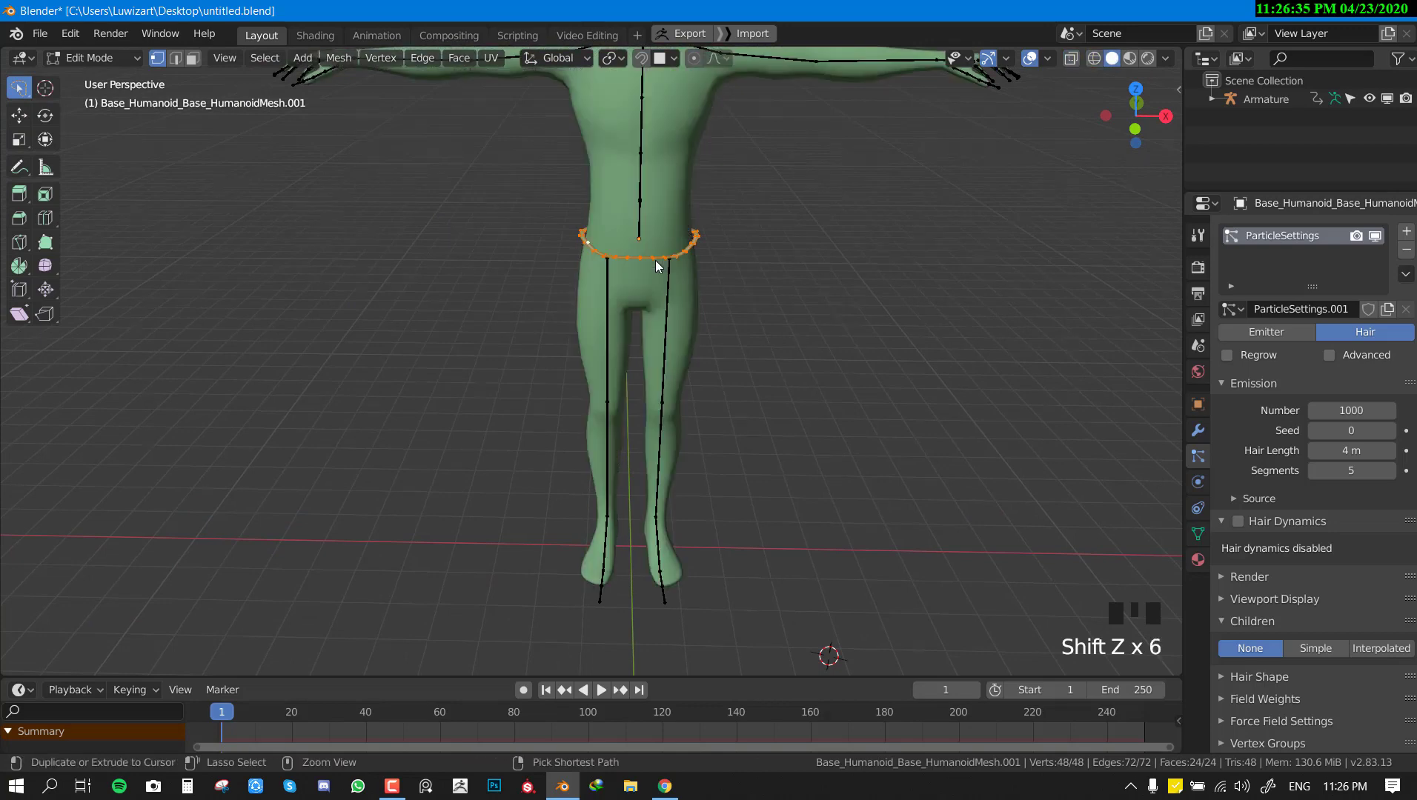
# Undo the normals recalculation on the waistband mesh.
pyautogui.hotkey('ctrl', 'z')
pyautogui.hotkey('ctrl', 'z')
pyautogui.hotkey('ctrl', 'z')
pyautogui.hotkey('ctrl', 'z')
pyautogui.hotkey('ctrl', 'z')
pyautogui.hotkey('ctrl', 'z')
pyautogui.hotkey('ctrl', 'z')
pyautogui.hotkey('ctrl', 'z')
pyautogui.hotkey('ctrl', 'z')
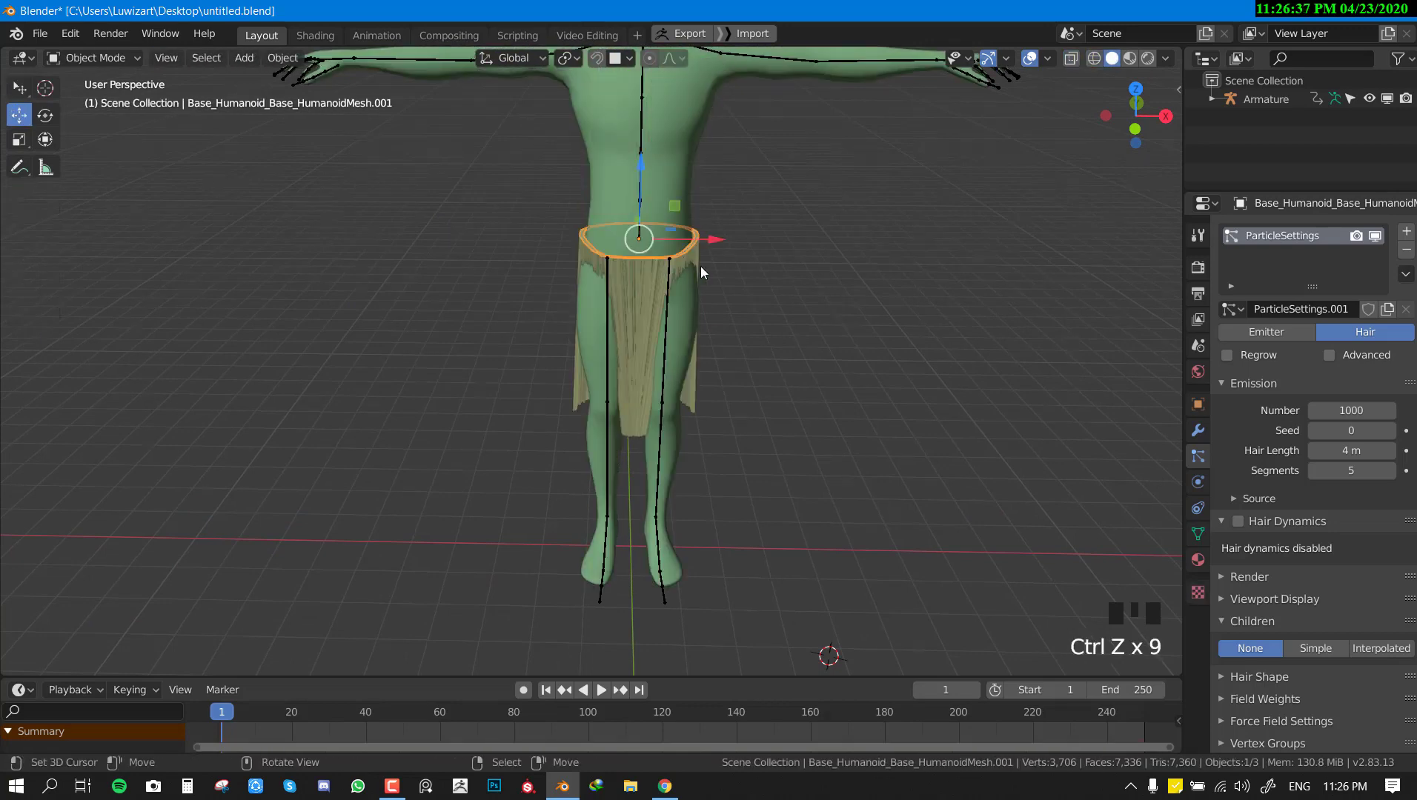
# Check the hair strands from the side and front, and save the file.
pyautogui.press('Tab')
pyautogui.press('KP_1')
pyautogui.press('Tab')
pyautogui.moveTo(746, 310); pyautogui.dragTo(774, 326, button='middle')
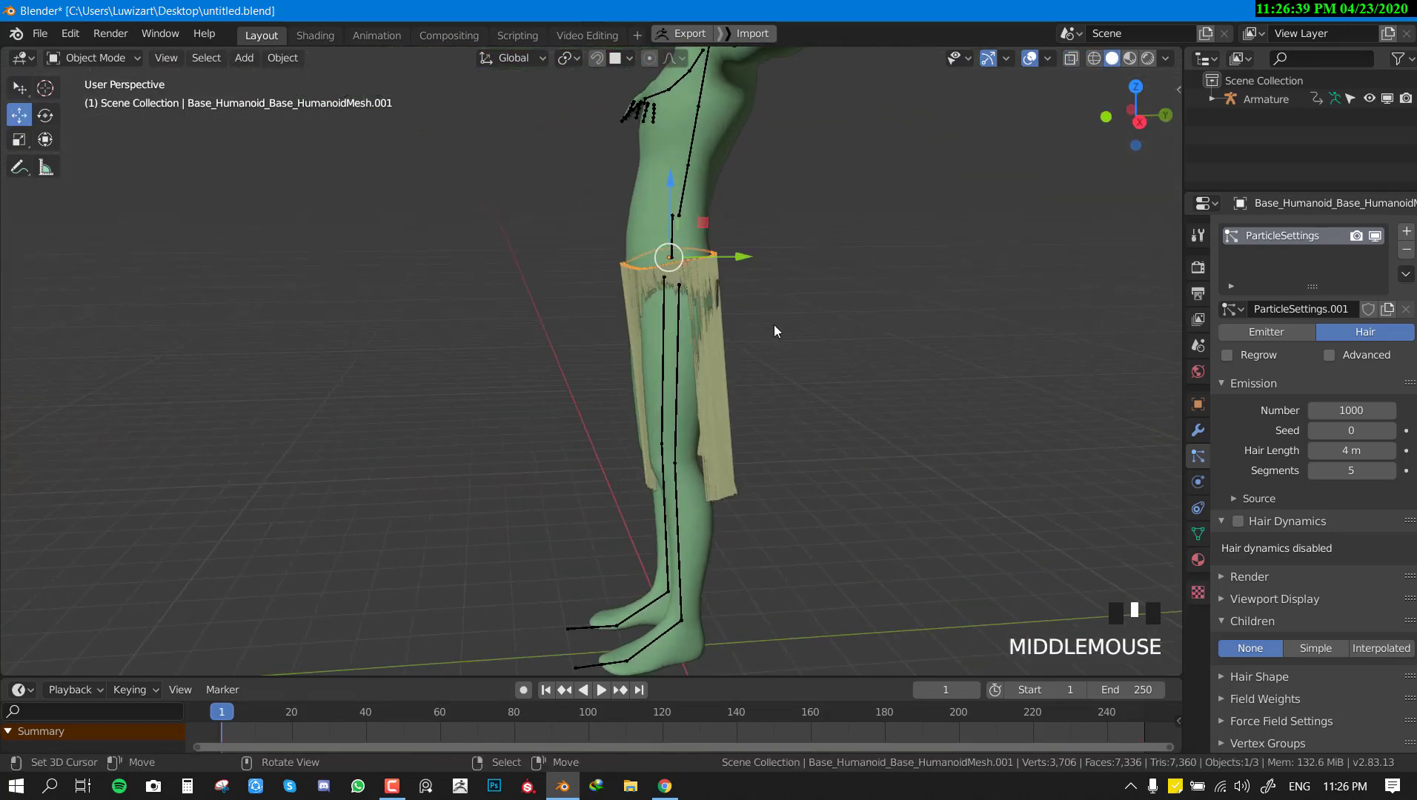
pyautogui.press('KP_1')
pyautogui.hotkey('ctrl', 's')
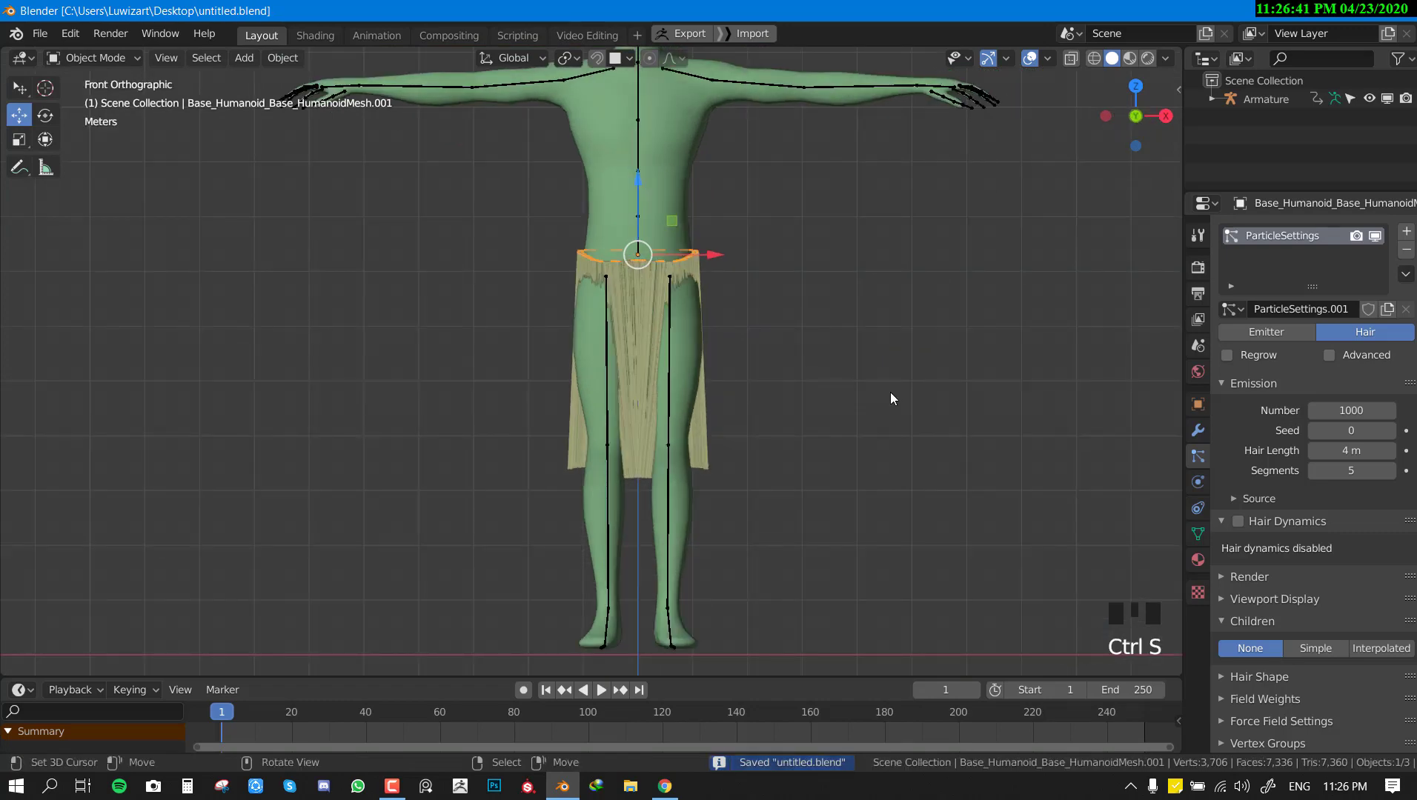
# Set the hair emission number to 100 and check the thinner strands around the waist.
pyautogui.click(1351, 412)
pyautogui.write('1')
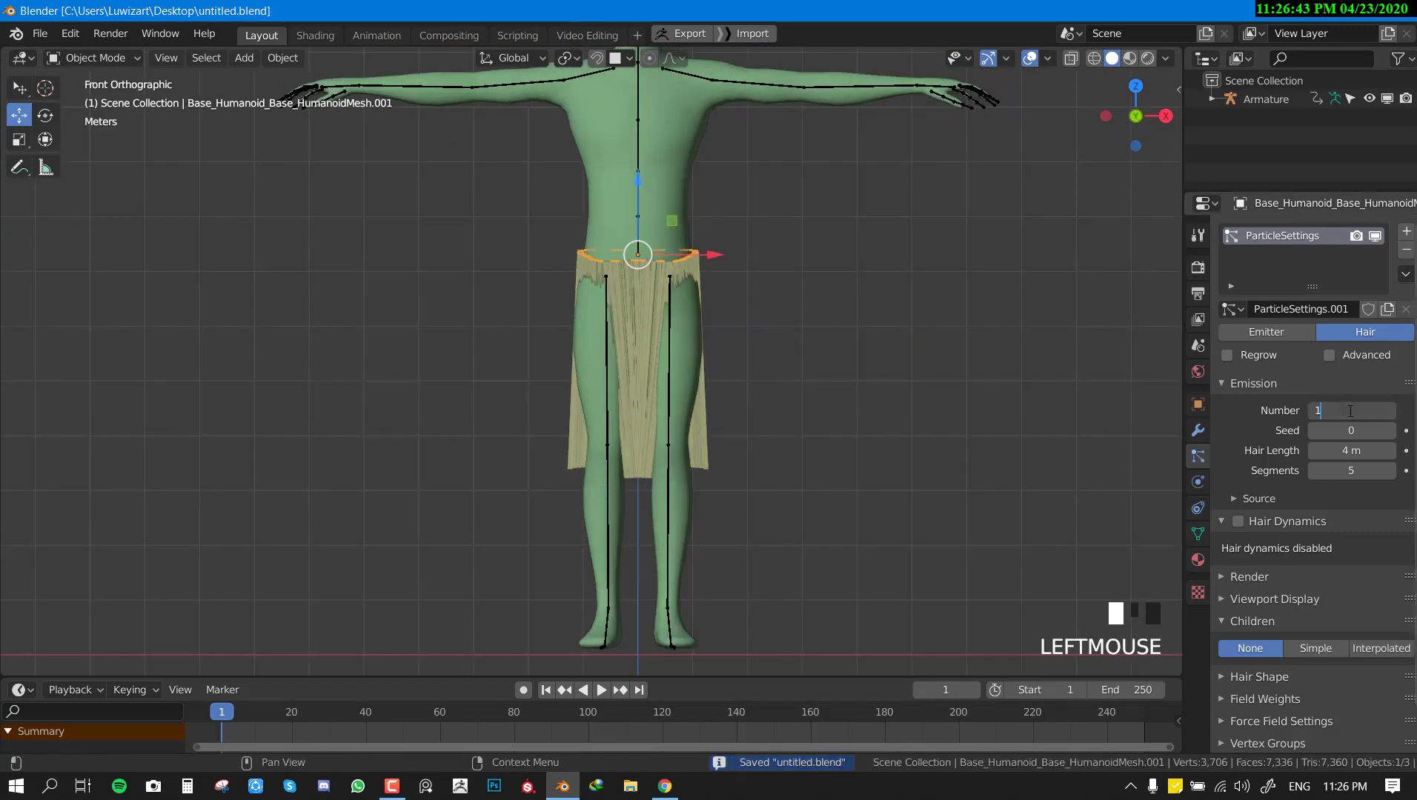
pyautogui.write('00')
pyautogui.press('Return')
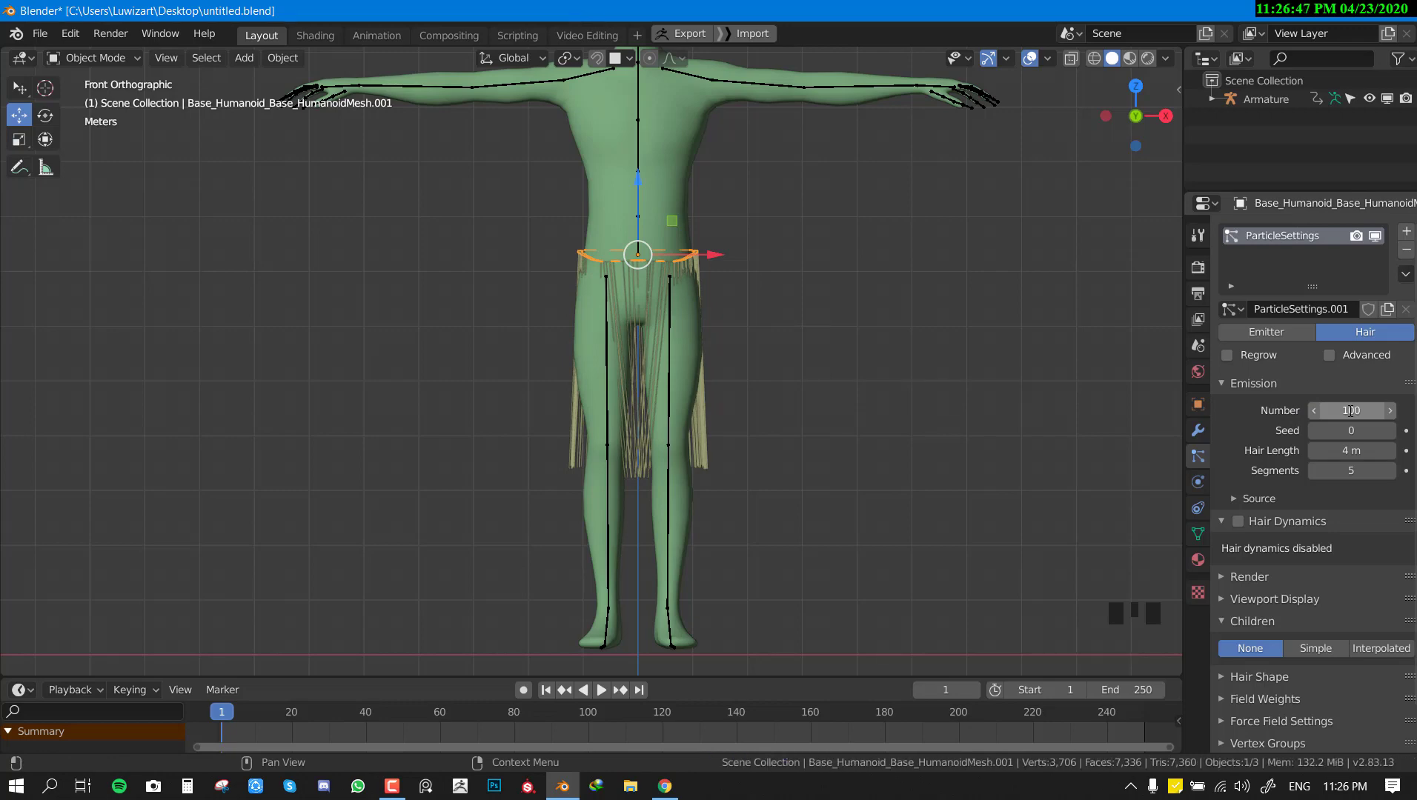
pyautogui.moveTo(624, 336); pyautogui.dragTo(518, 363, button='middle')
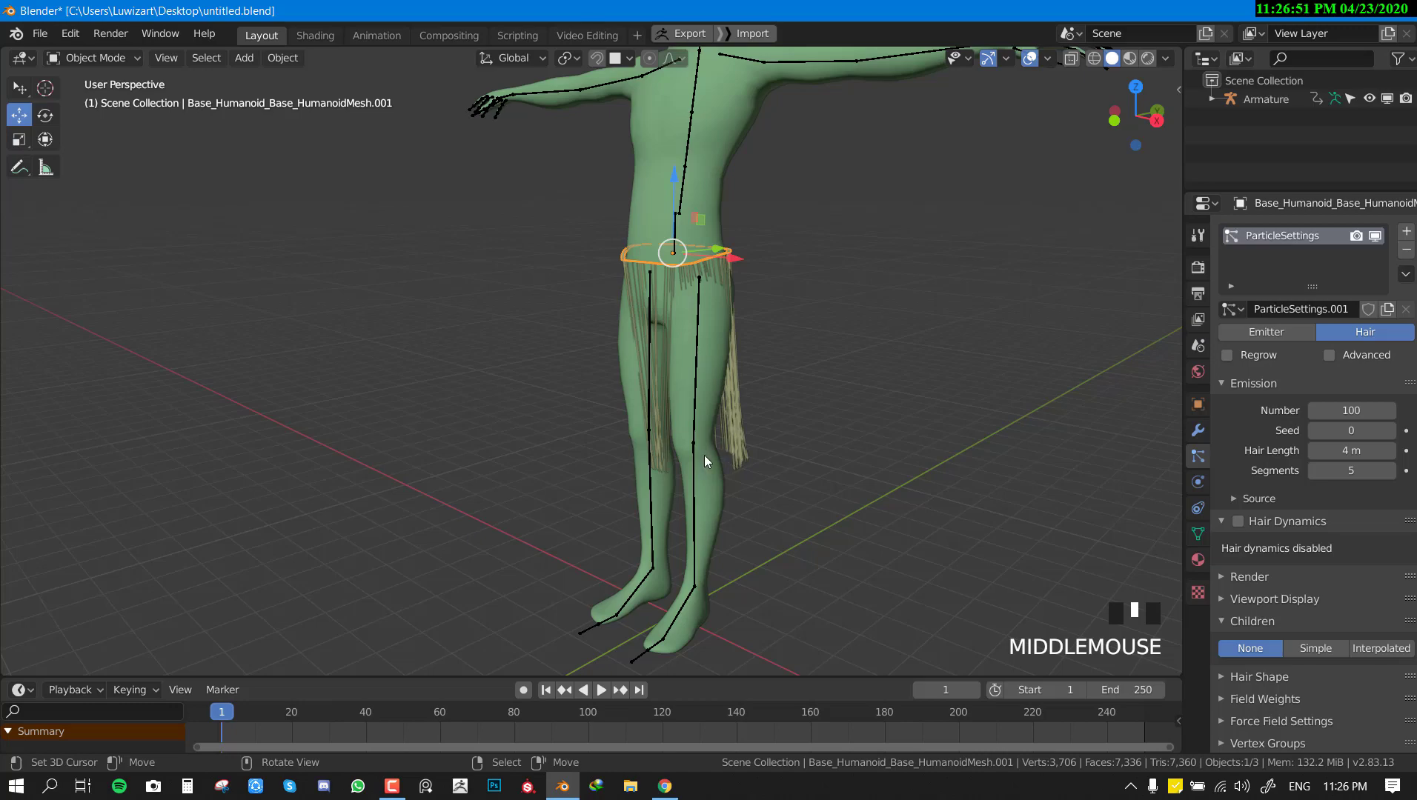
pyautogui.moveTo(704, 455); pyautogui.dragTo(808, 264, button='middle')
pyautogui.press('KP_1')
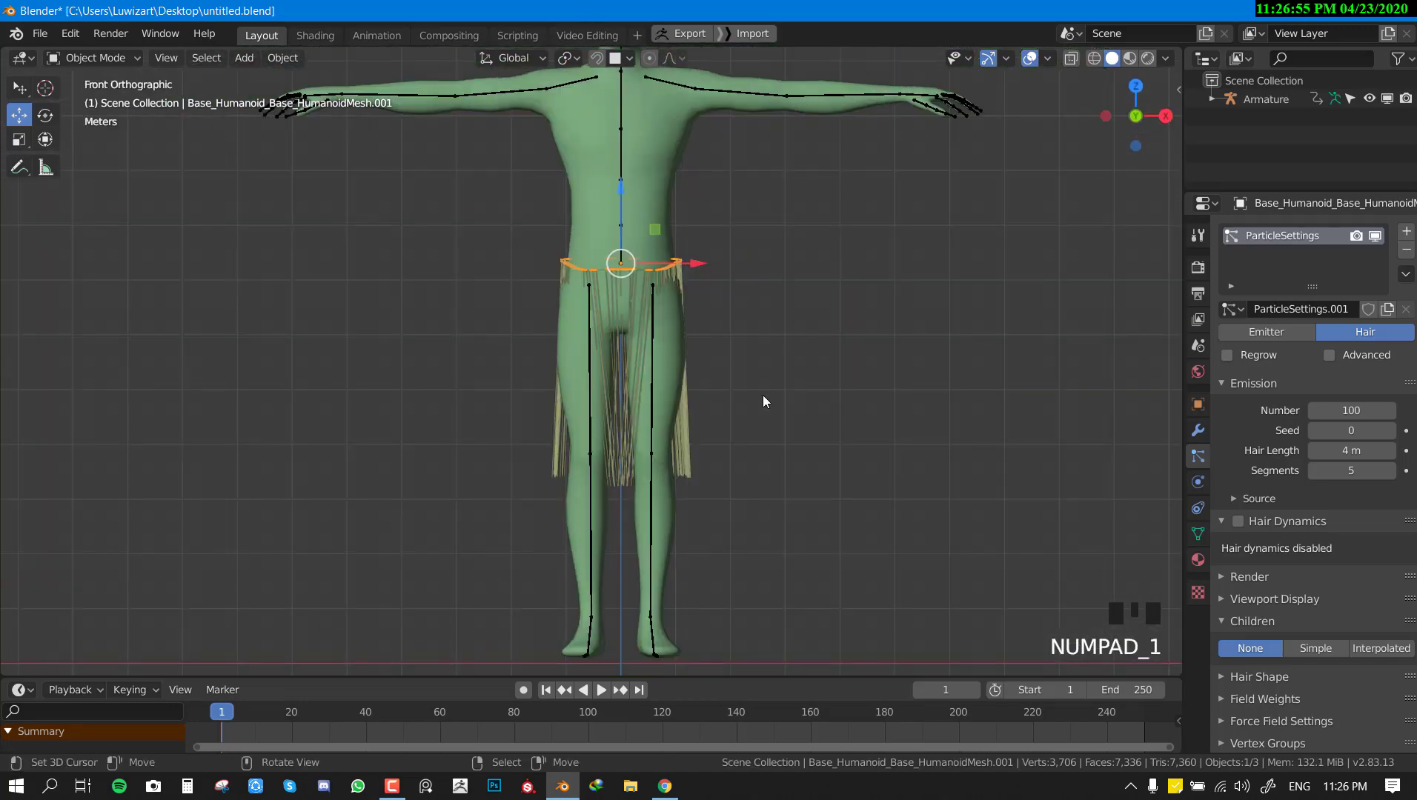
# Switch the waistband mesh to Particle Edit mode.
pyautogui.hotkey('ctrl', 'Tab')
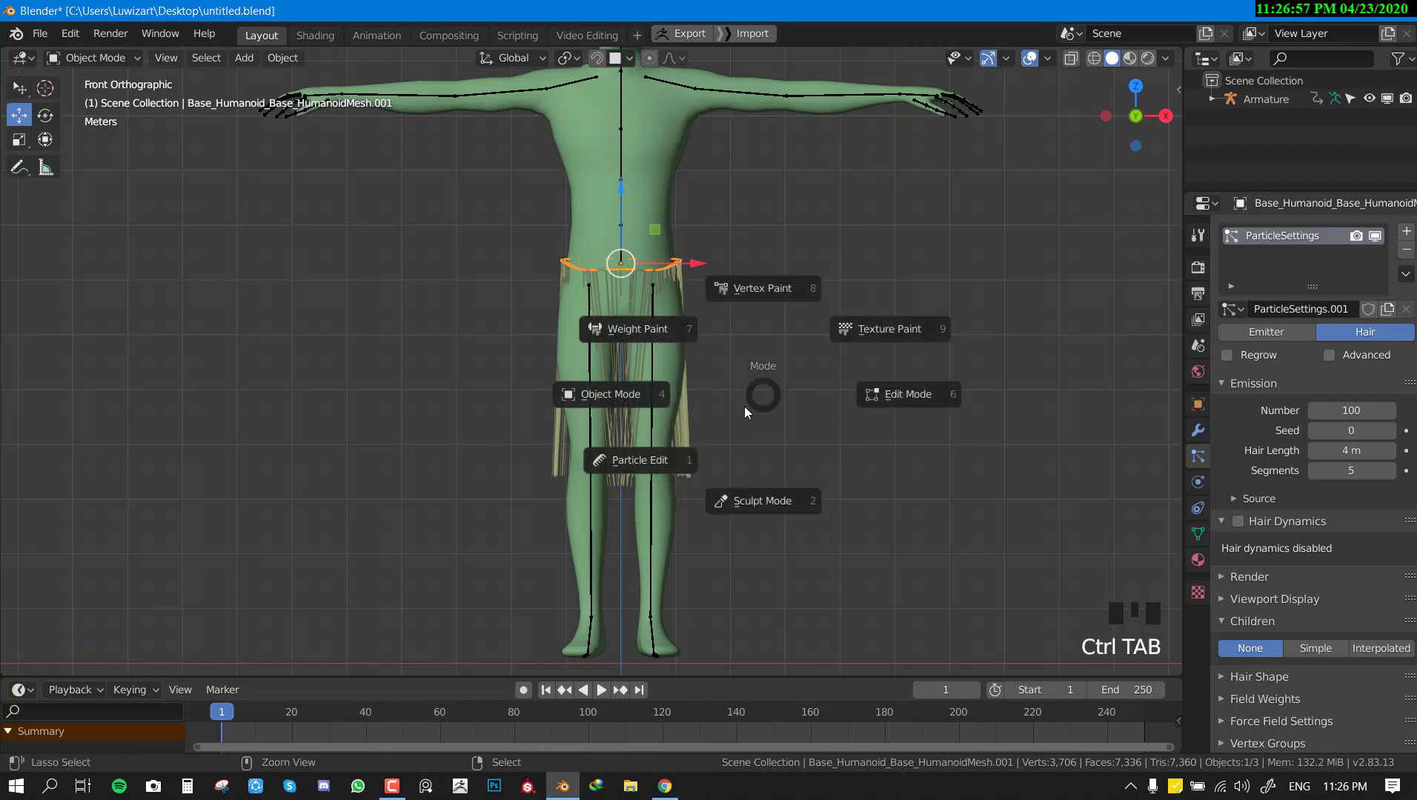
pyautogui.click(677, 454)
pyautogui.moveTo(701, 404); pyautogui.dragTo(198, 102, button='middle')
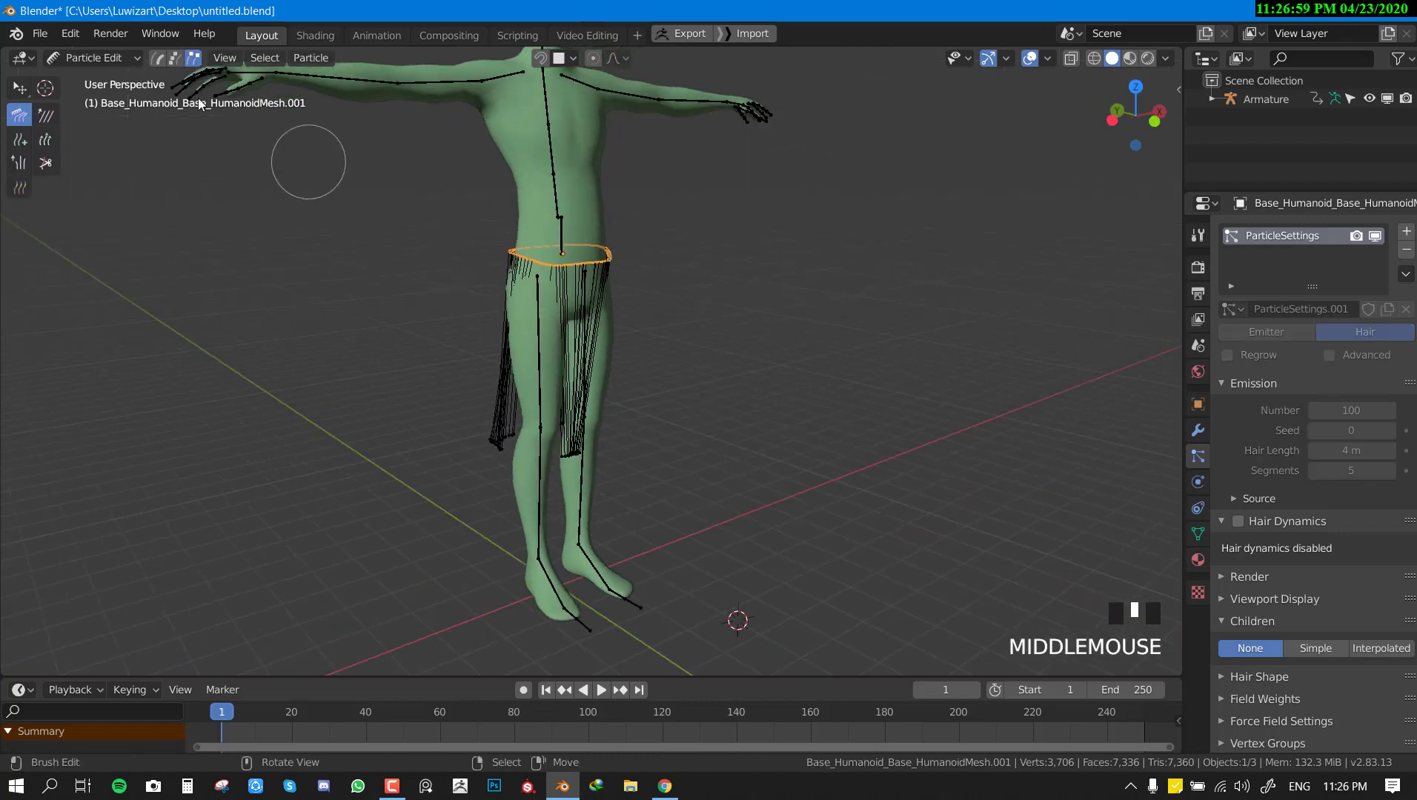
# Select all hair points in point select mode from the front view and scale them up about 4.59 times to flare the skirt.
pyautogui.click(175, 58)
pyautogui.click(194, 58)
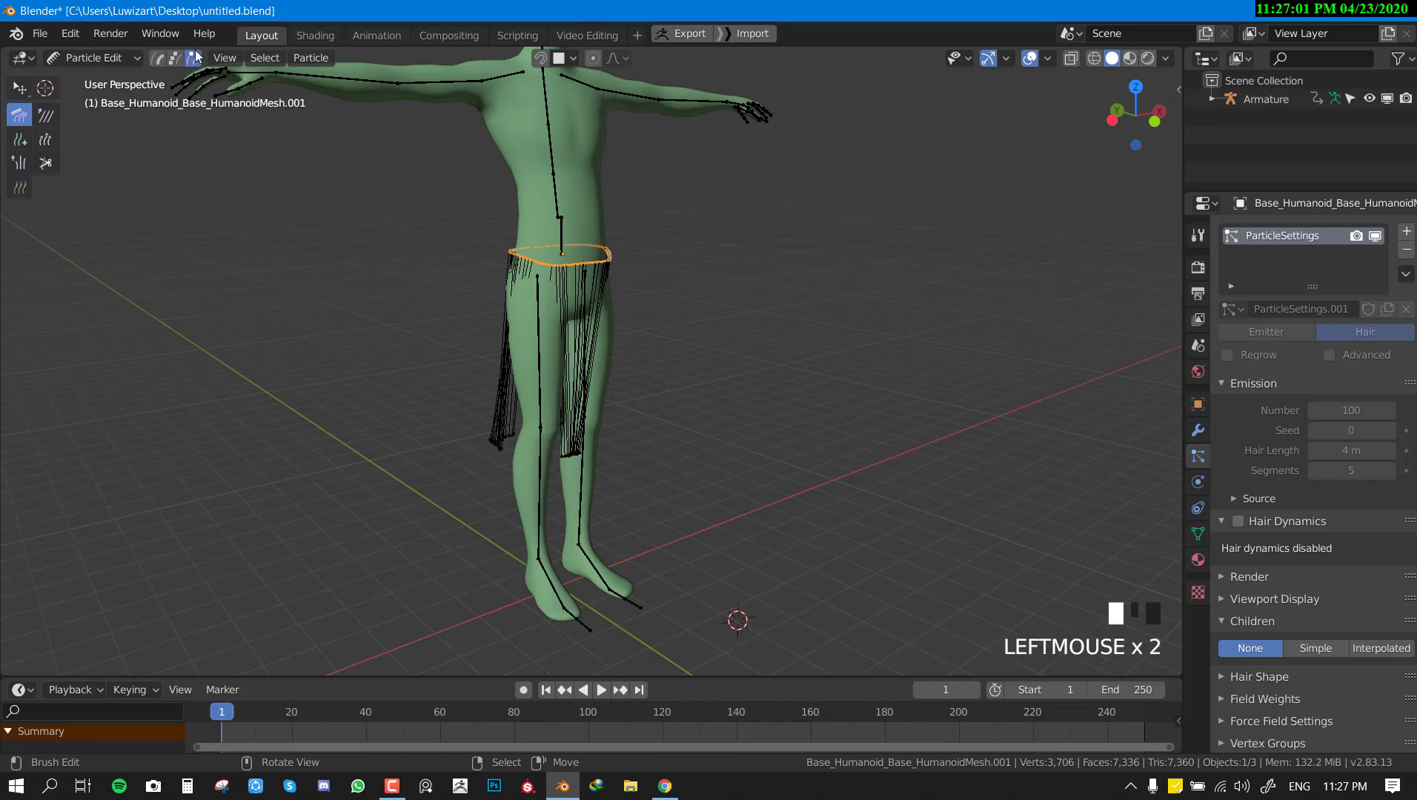
pyautogui.moveTo(771, 507); pyautogui.dragTo(684, 470, button='middle')
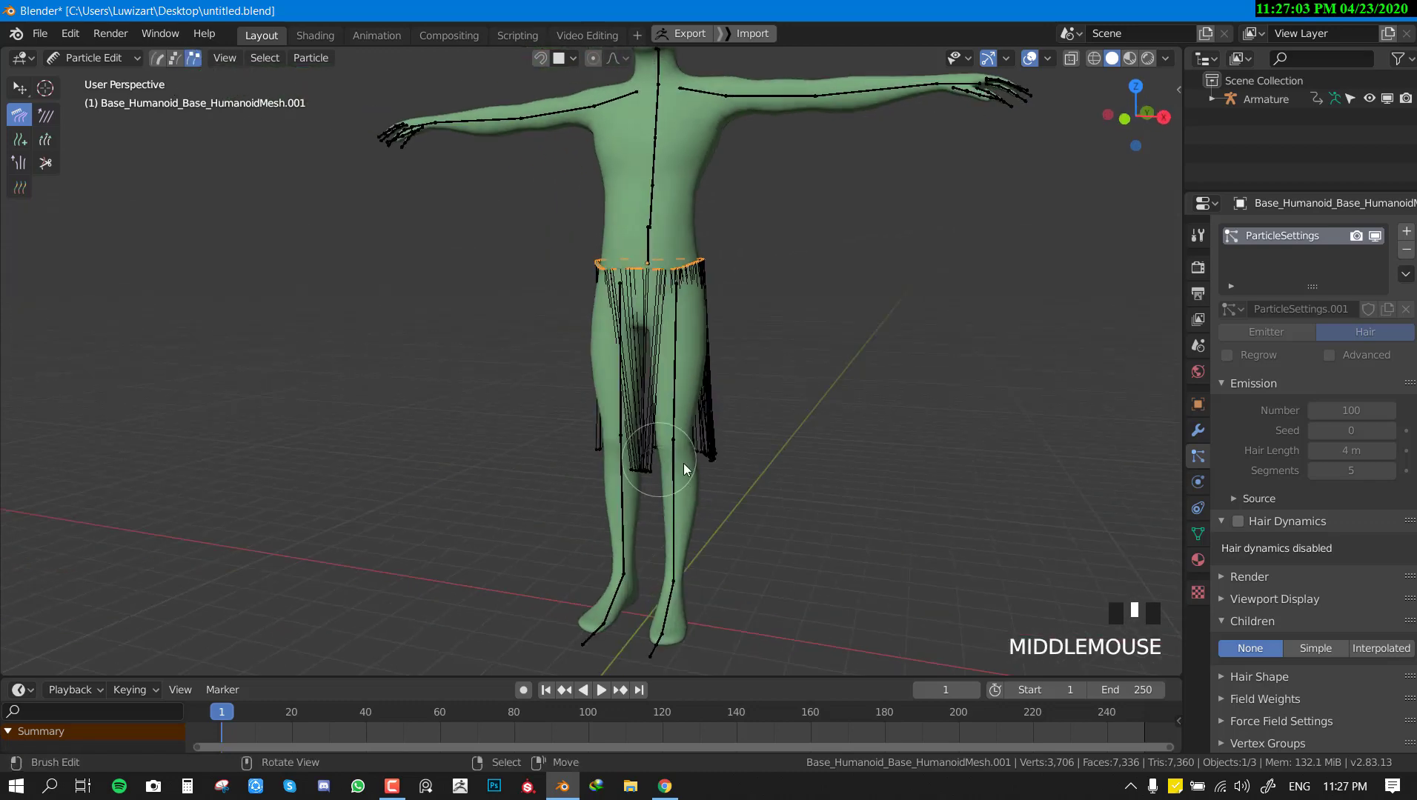
pyautogui.press('KP_1')
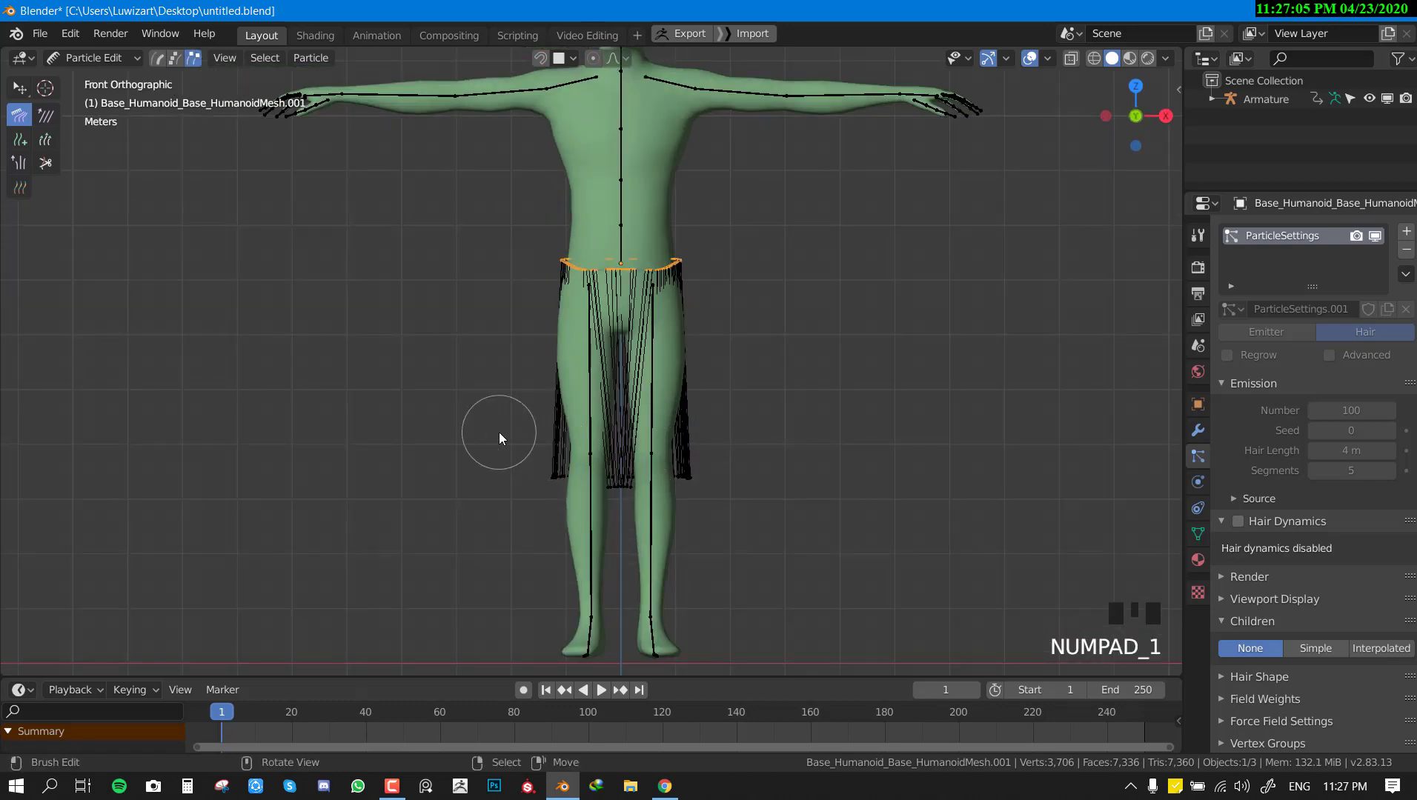
pyautogui.press('a')
pyautogui.press('s')
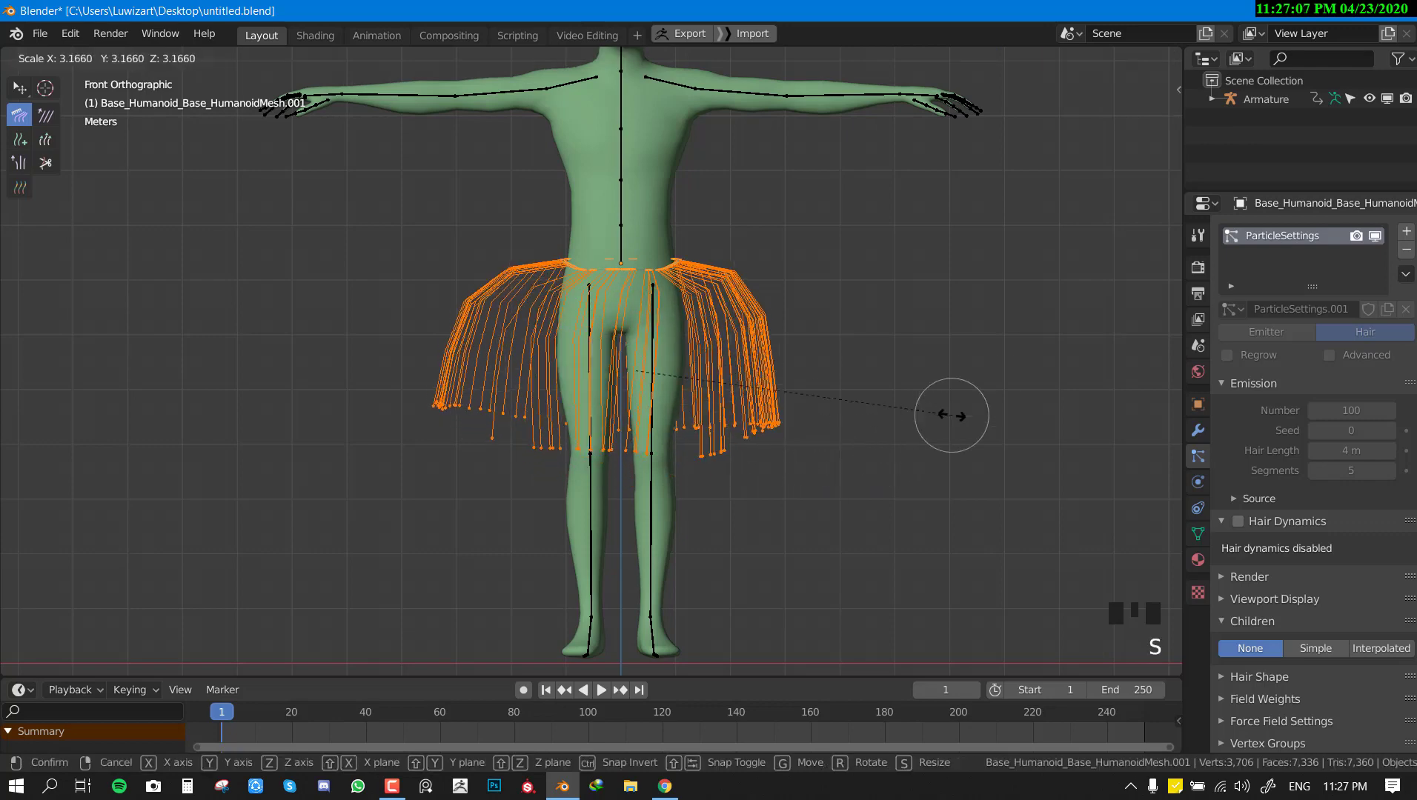
pyautogui.click(1083, 254)
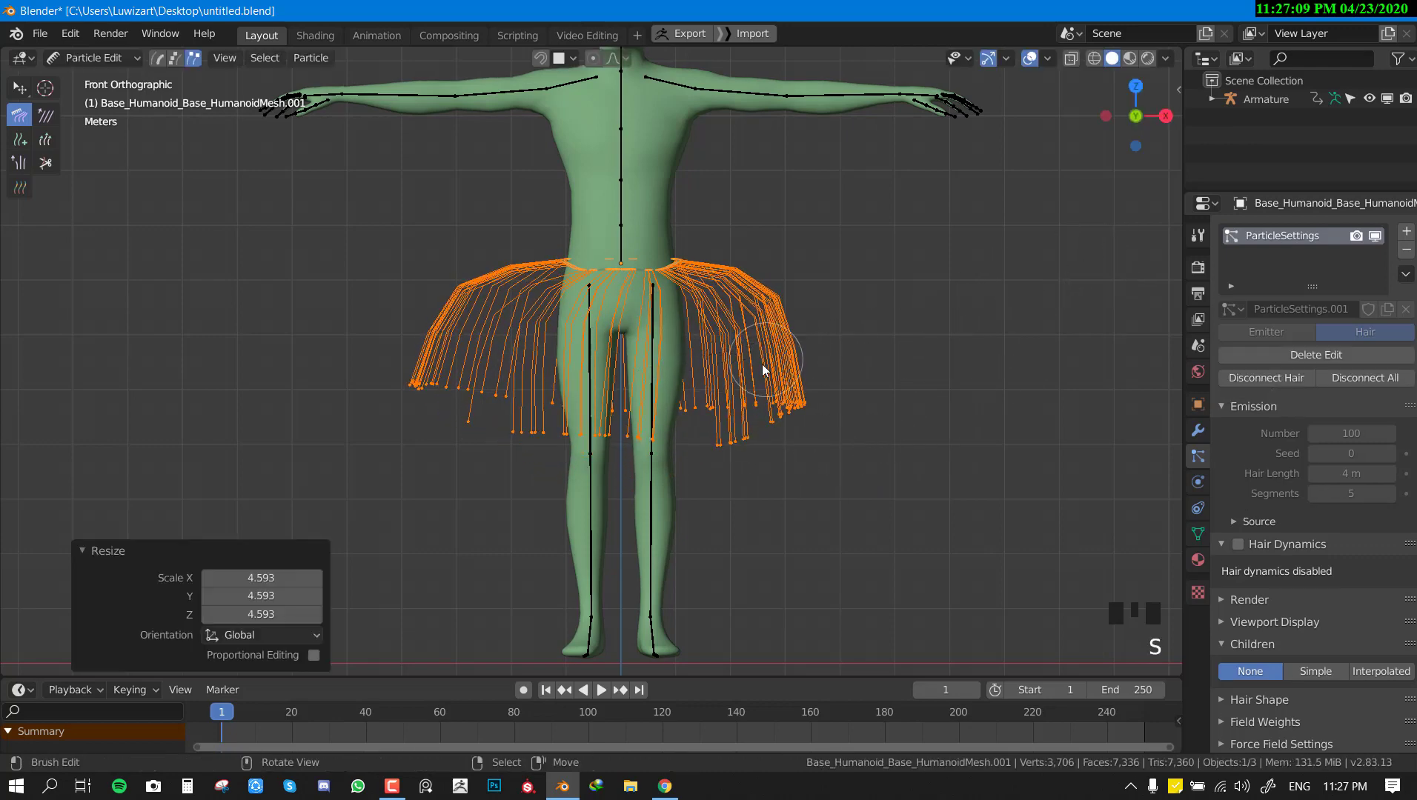
# Move all the selected hair points about 0.3 m along X and 5.19 m down along Z.
pyautogui.press('g')
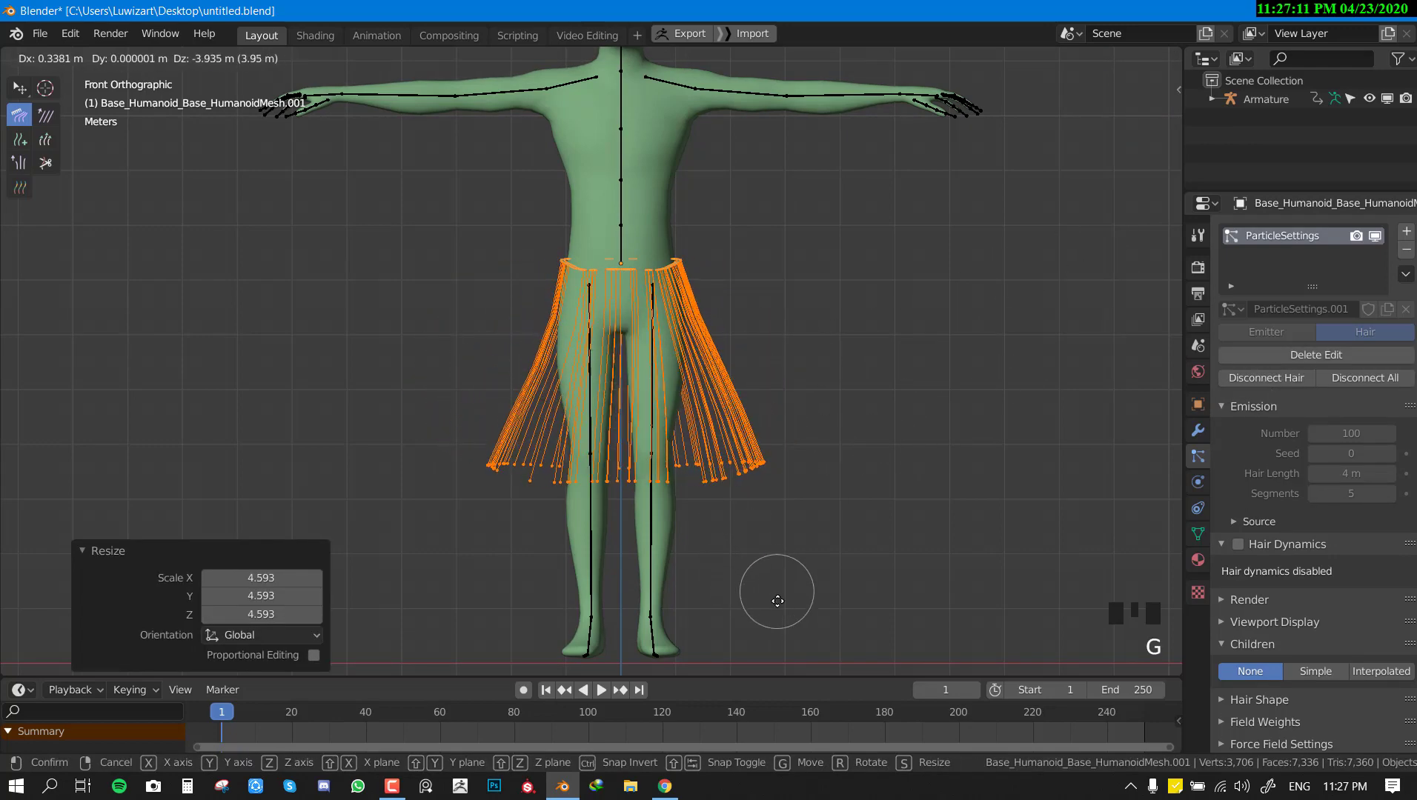
pyautogui.click(762, 654)
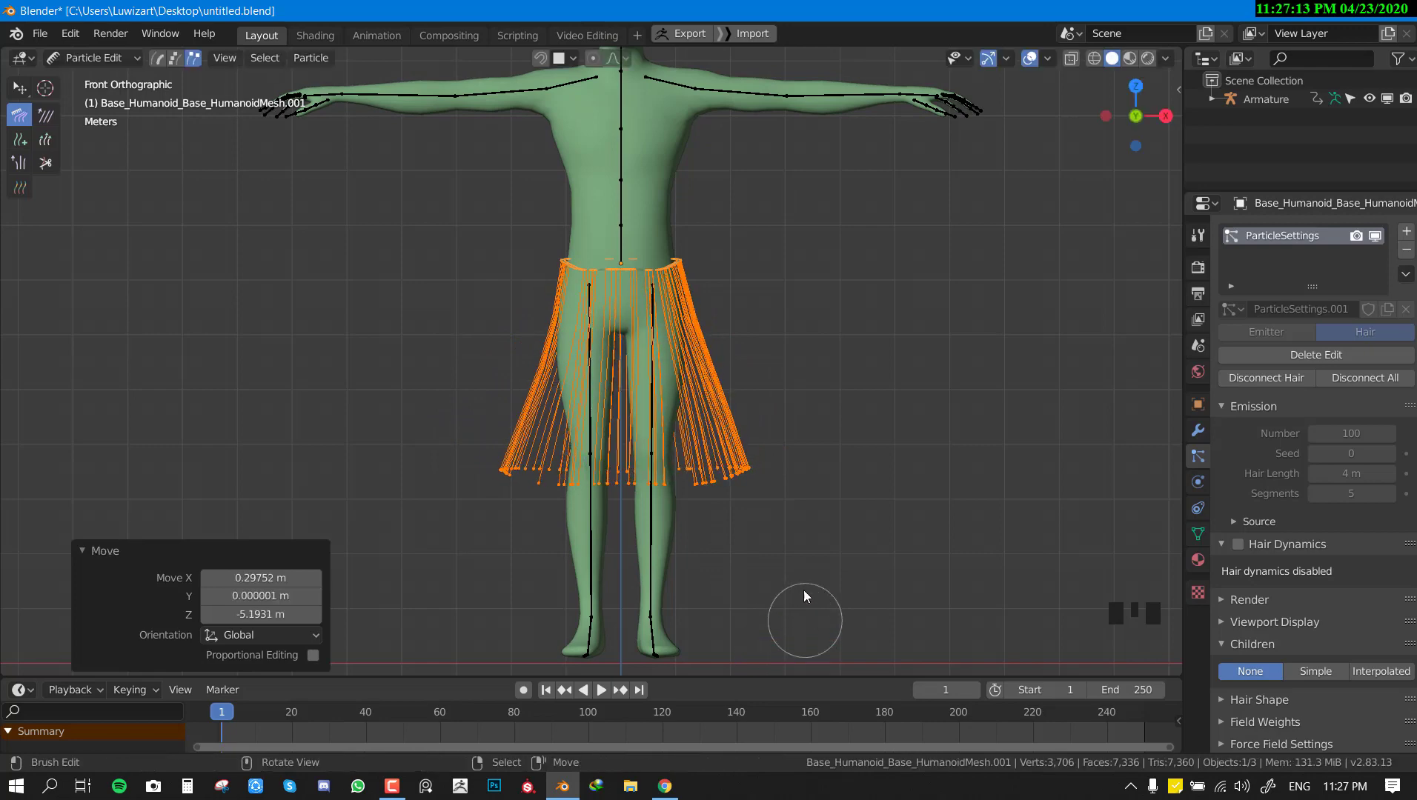
pyautogui.moveTo(804, 590); pyautogui.dragTo(806, 471, button='middle')
# Return the waistband mesh to Object Mode and save the file.
pyautogui.press('Tab')
pyautogui.press('KP_1')
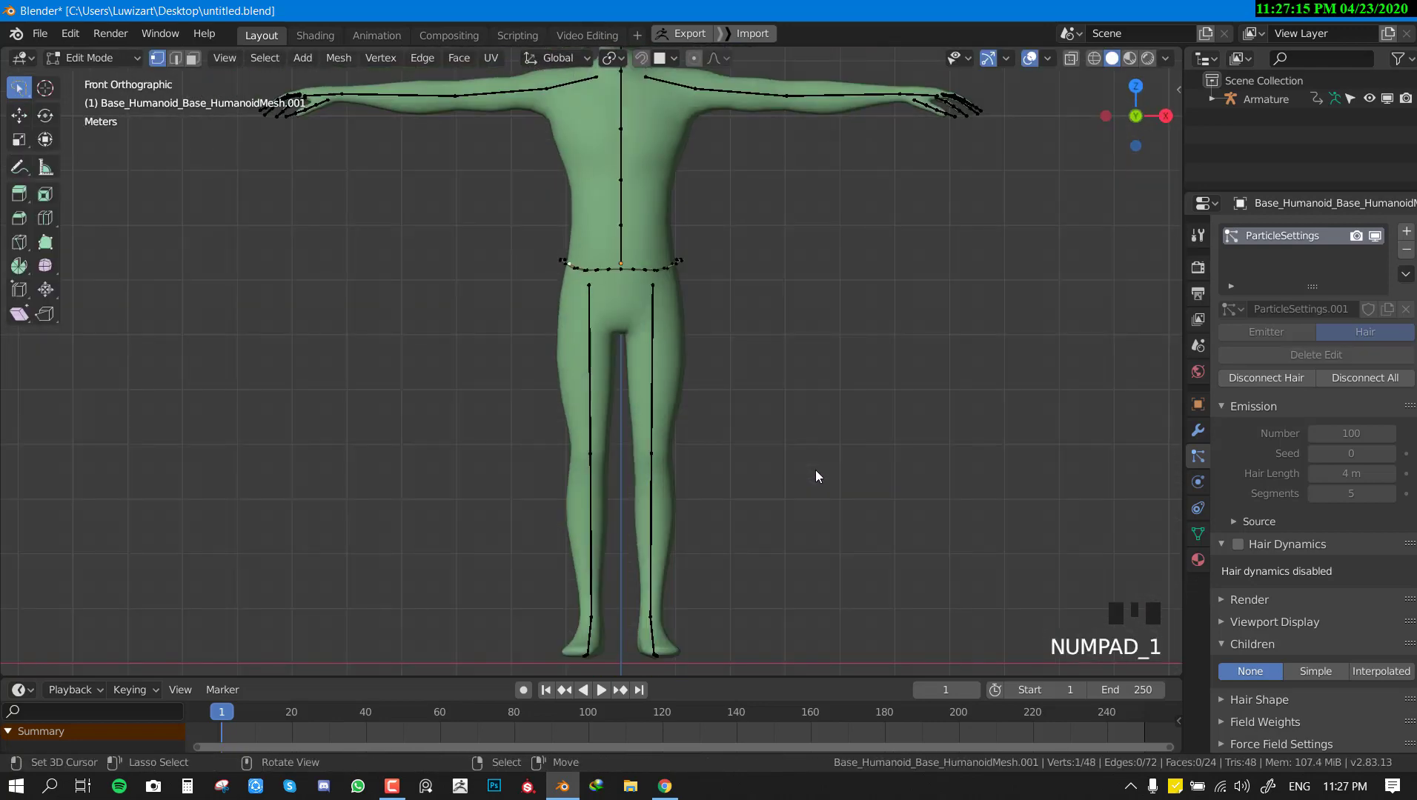
pyautogui.press('Tab')
pyautogui.hotkey('ctrl', 'Tab')
pyautogui.click(507, 445)
pyautogui.moveTo(665, 410)
pyautogui.mouseDown(button='middle')
pyautogui.moveTo(711, 412)
pyautogui.moveTo(684, 395)
pyautogui.mouseUp(button='middle')
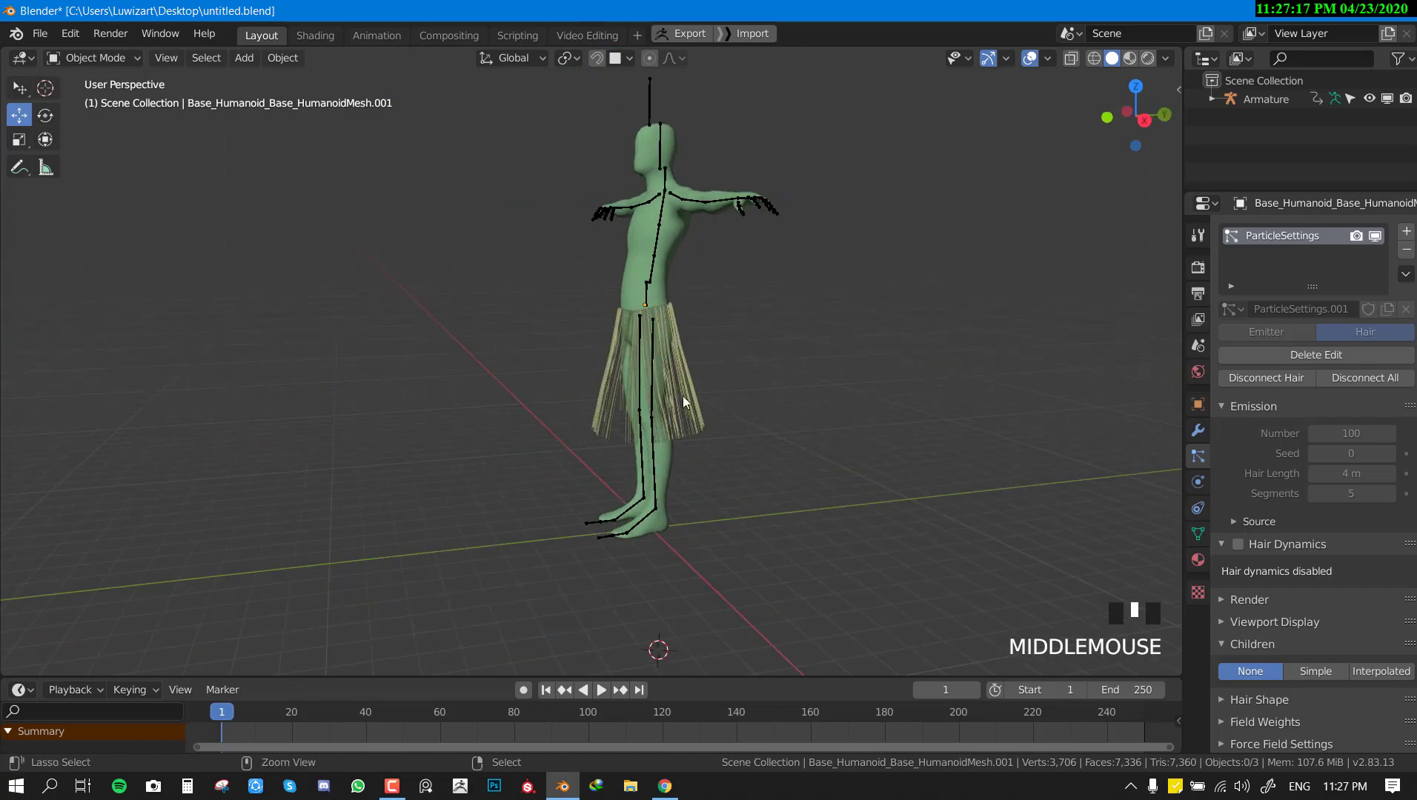
pyautogui.hotkey('ctrl', 's')
# Play the animation to check the flared strands from the front and side, return to the first frame and save the file.
pyautogui.press('KP_1')
pyautogui.scroll(2, 926, 422)
pyautogui.hotkey('shift', 'space')
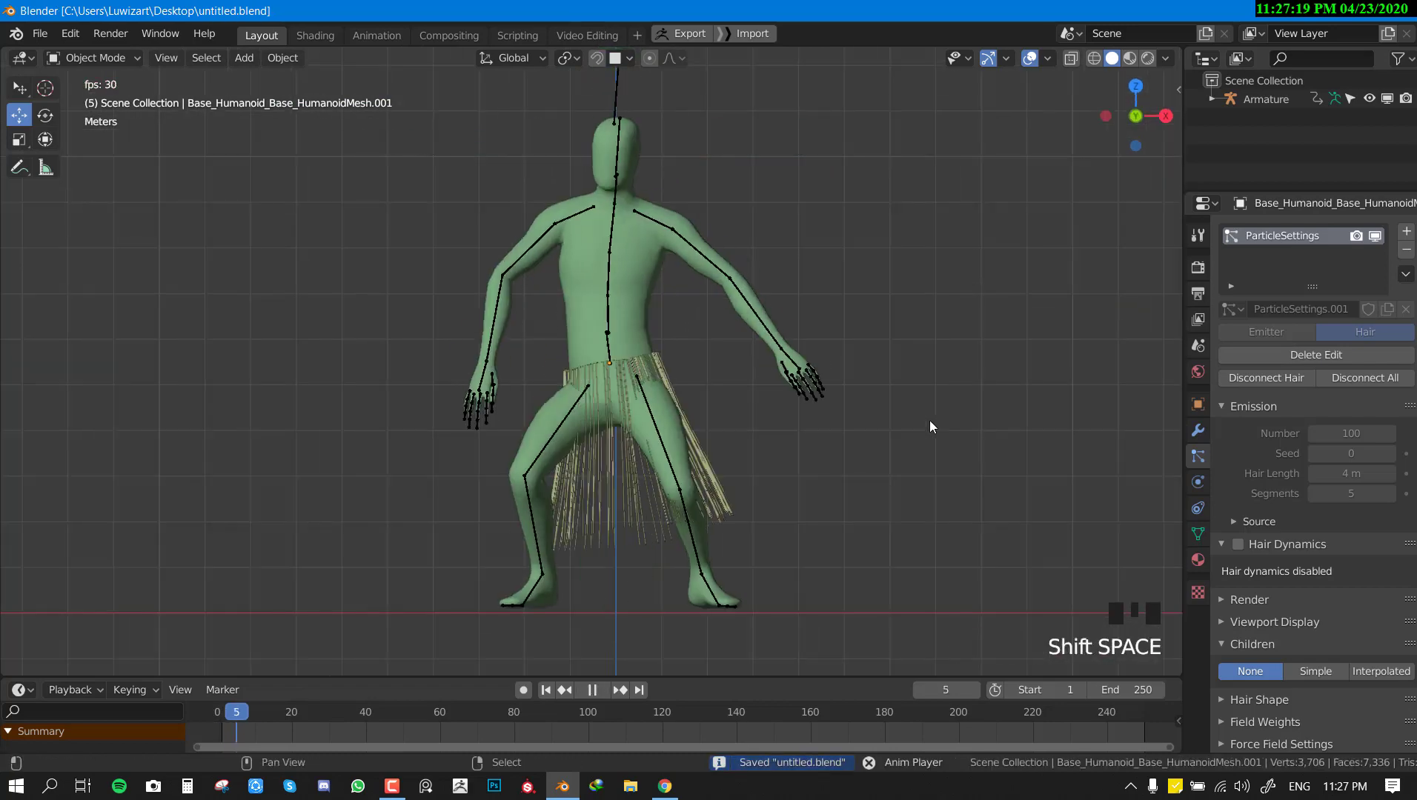
pyautogui.scroll(-3, 665, 384)
pyautogui.moveTo(665, 383); pyautogui.dragTo(581, 368, button='middle')
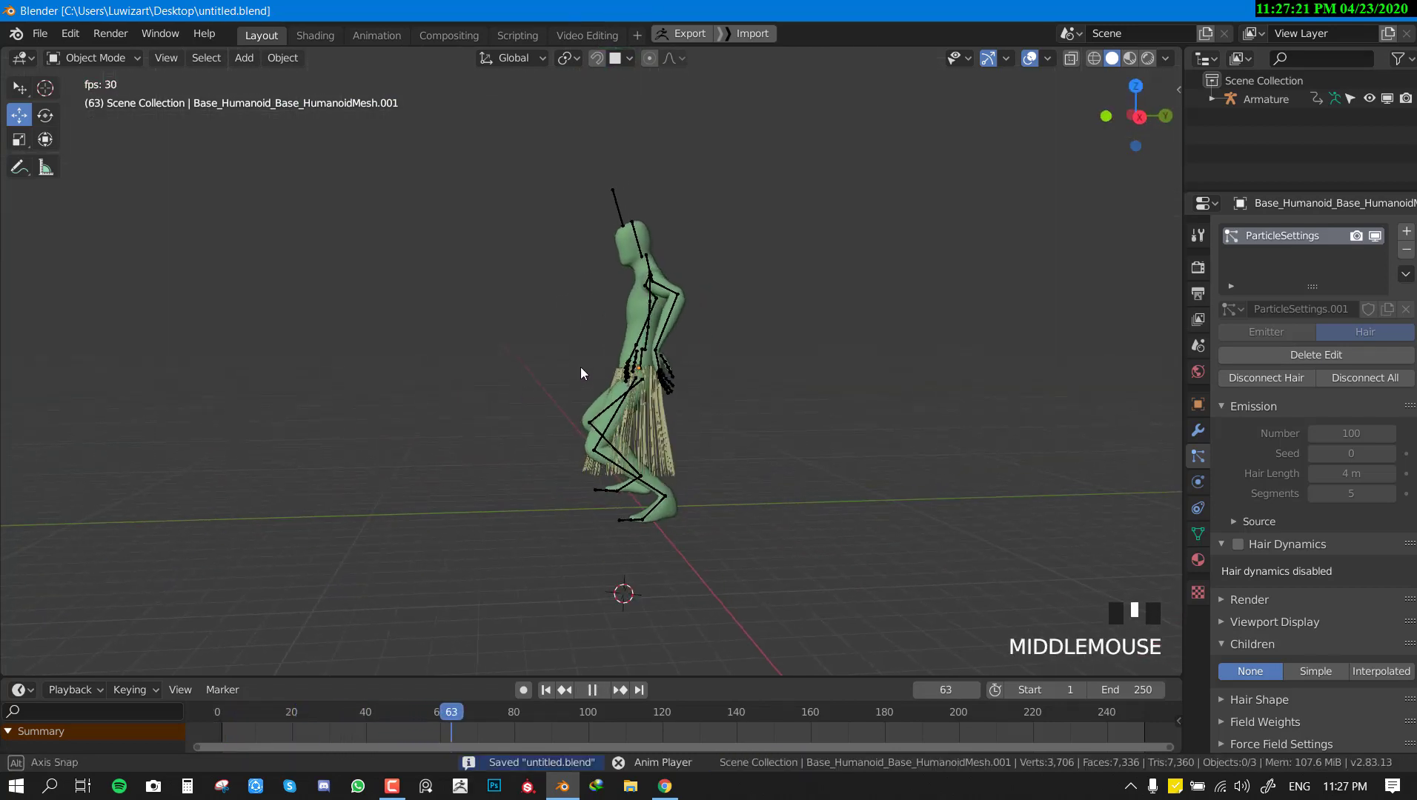
pyautogui.scroll(4, 581, 369)
pyautogui.hotkey('shift', 'space')
pyautogui.hotkey('shift', 'Left')
pyautogui.hotkey('ctrl', 's')
# Enable Hair Dynamics for the waistband's particle system.
pyautogui.moveTo(824, 336); pyautogui.dragTo(1236, 543, button='middle')
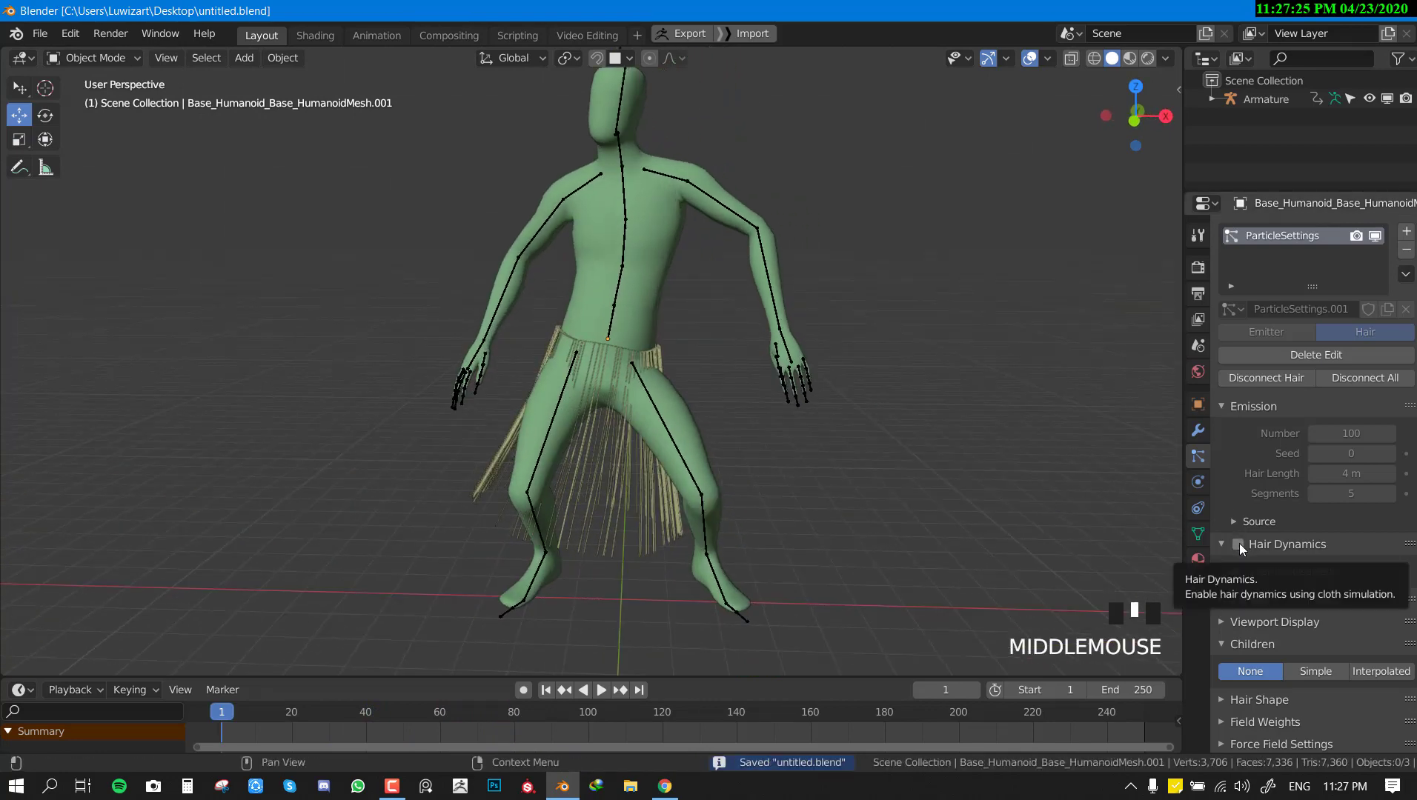
pyautogui.click(1238, 546)
pyautogui.moveTo(607, 437); pyautogui.dragTo(680, 435, button='middle')
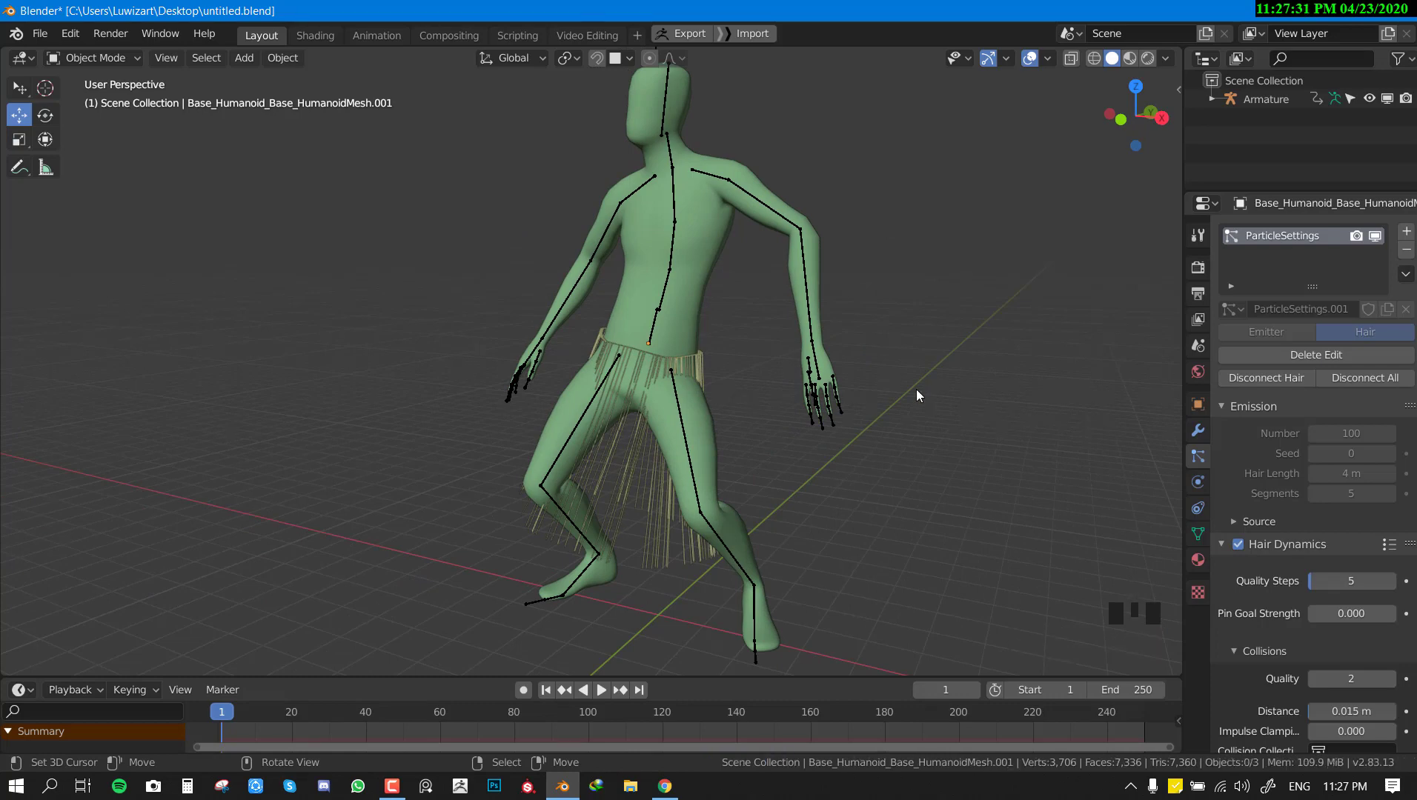
# Check the waistband mesh's modifier stack and return to its particle settings.
pyautogui.click(1199, 430)
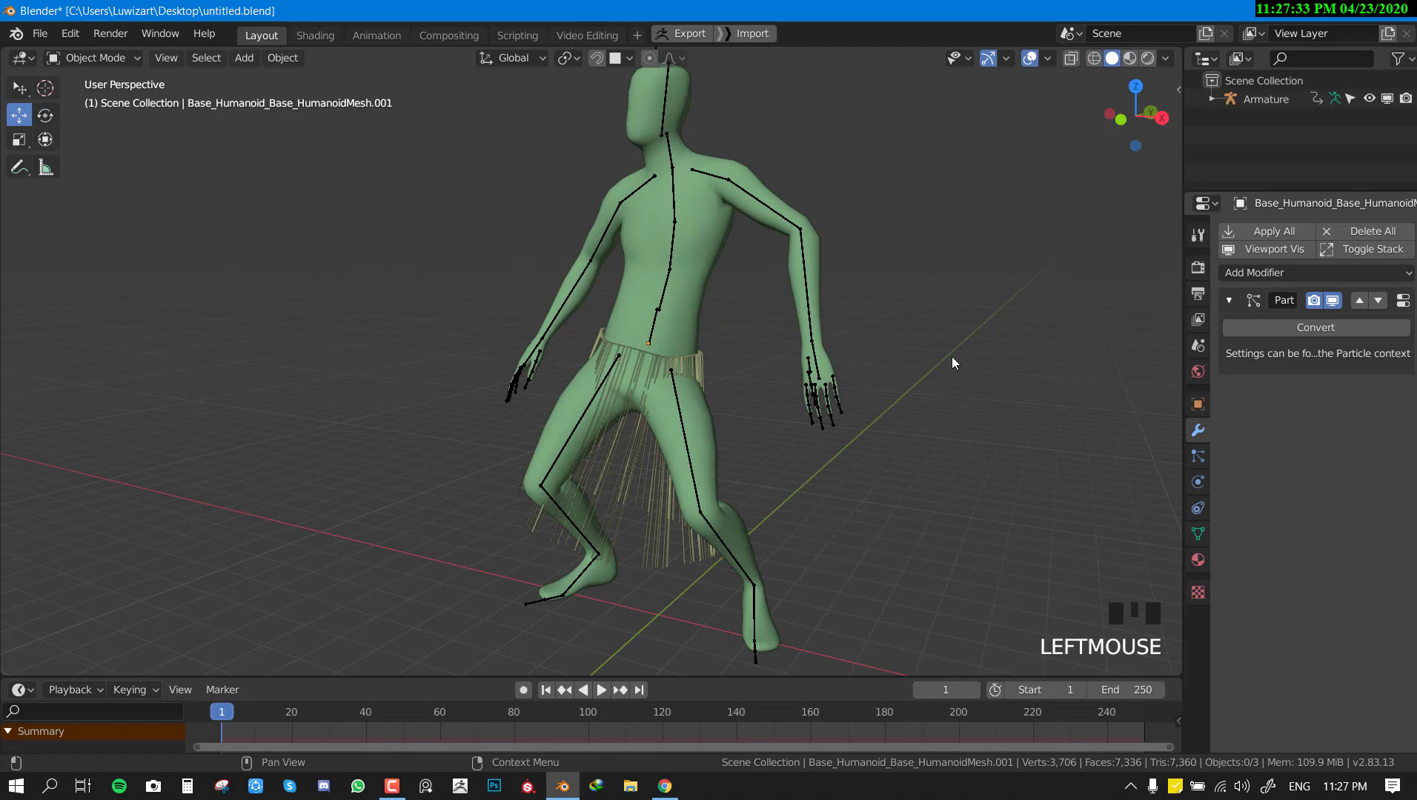
pyautogui.moveTo(952, 363); pyautogui.dragTo(690, 544, button='middle')
pyautogui.scroll(3, 582, 474)
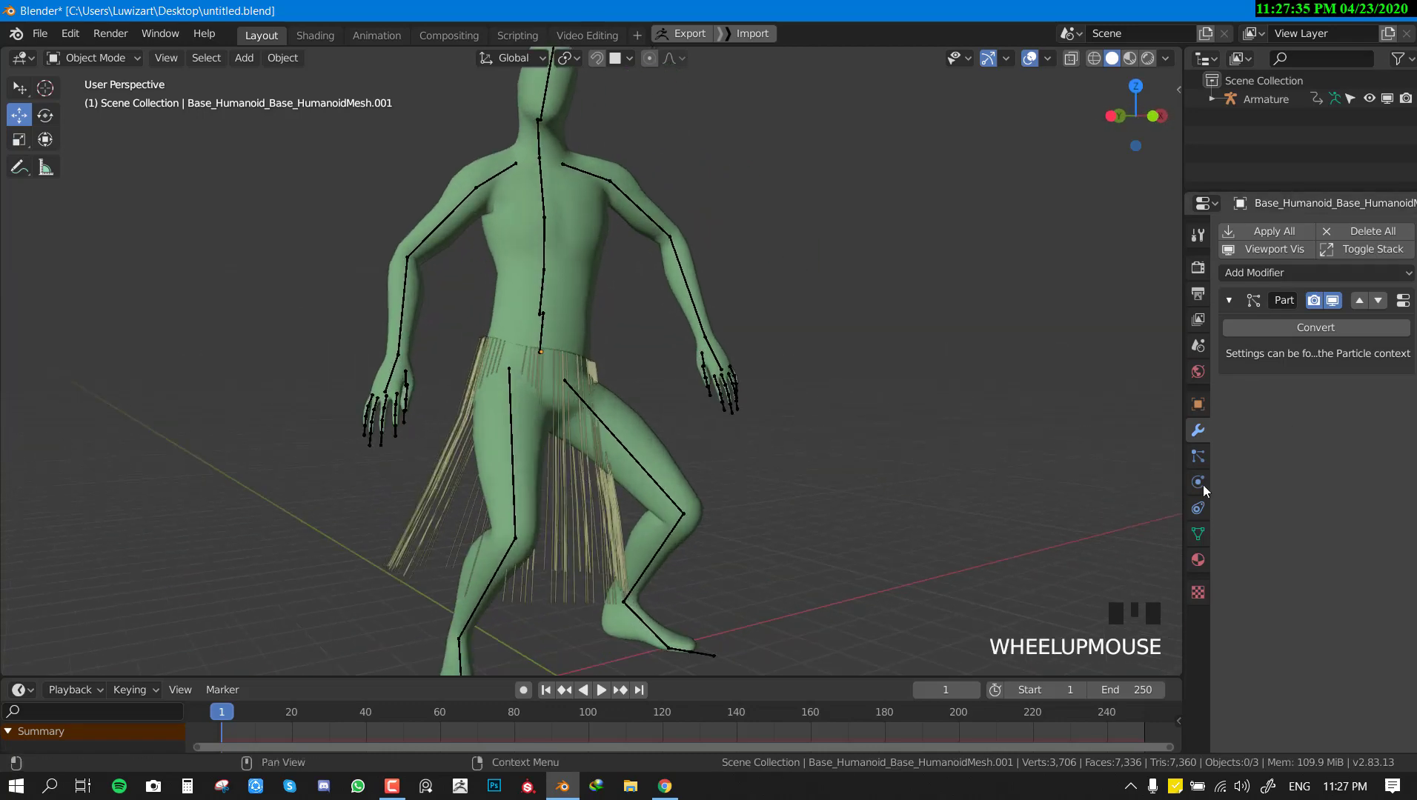
pyautogui.click(1198, 459)
pyautogui.moveTo(752, 501); pyautogui.dragTo(1044, 496, button='middle')
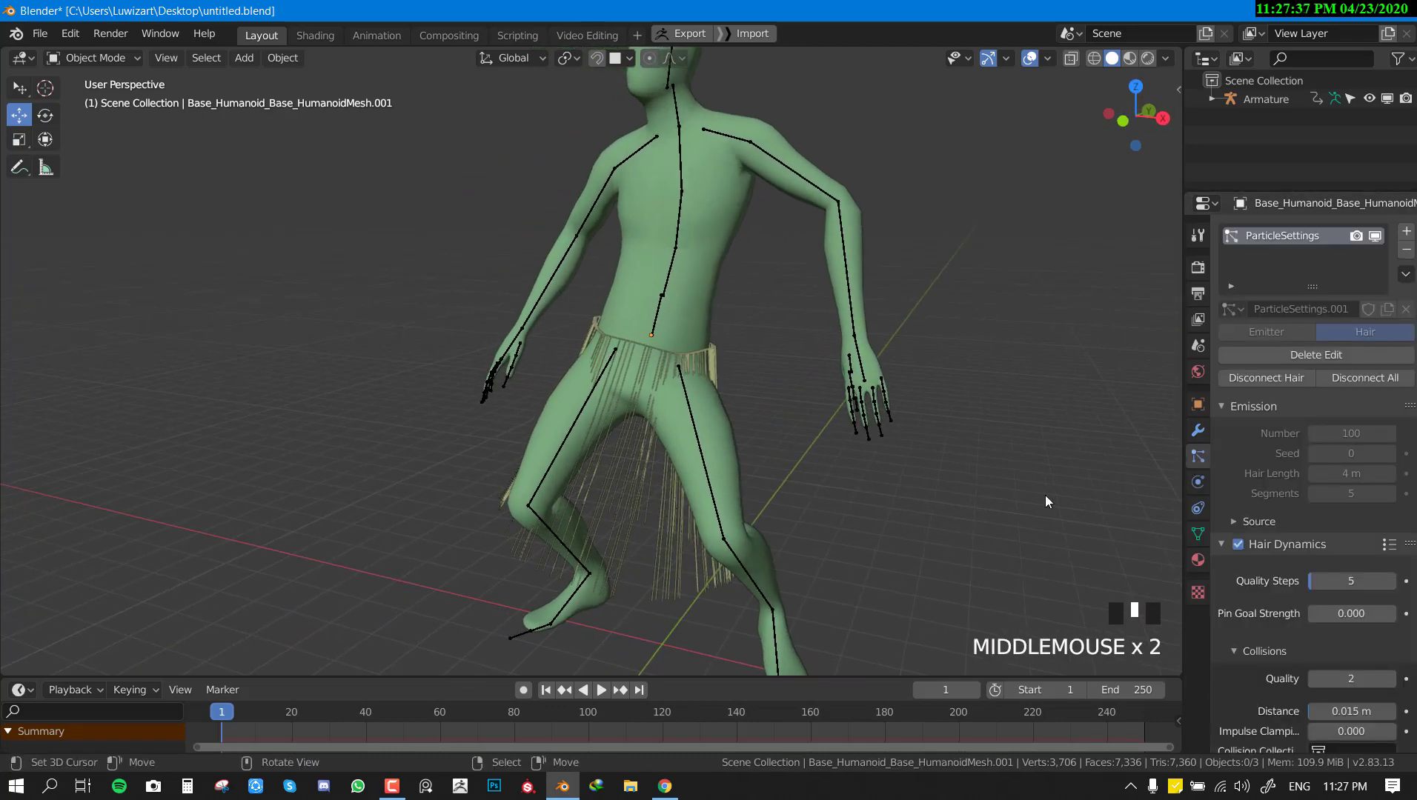
# Play the animation to check the simulated hair from the front, and save the file.
pyautogui.scroll(-2, 520, 493)
pyautogui.hotkey('shift', 'space')
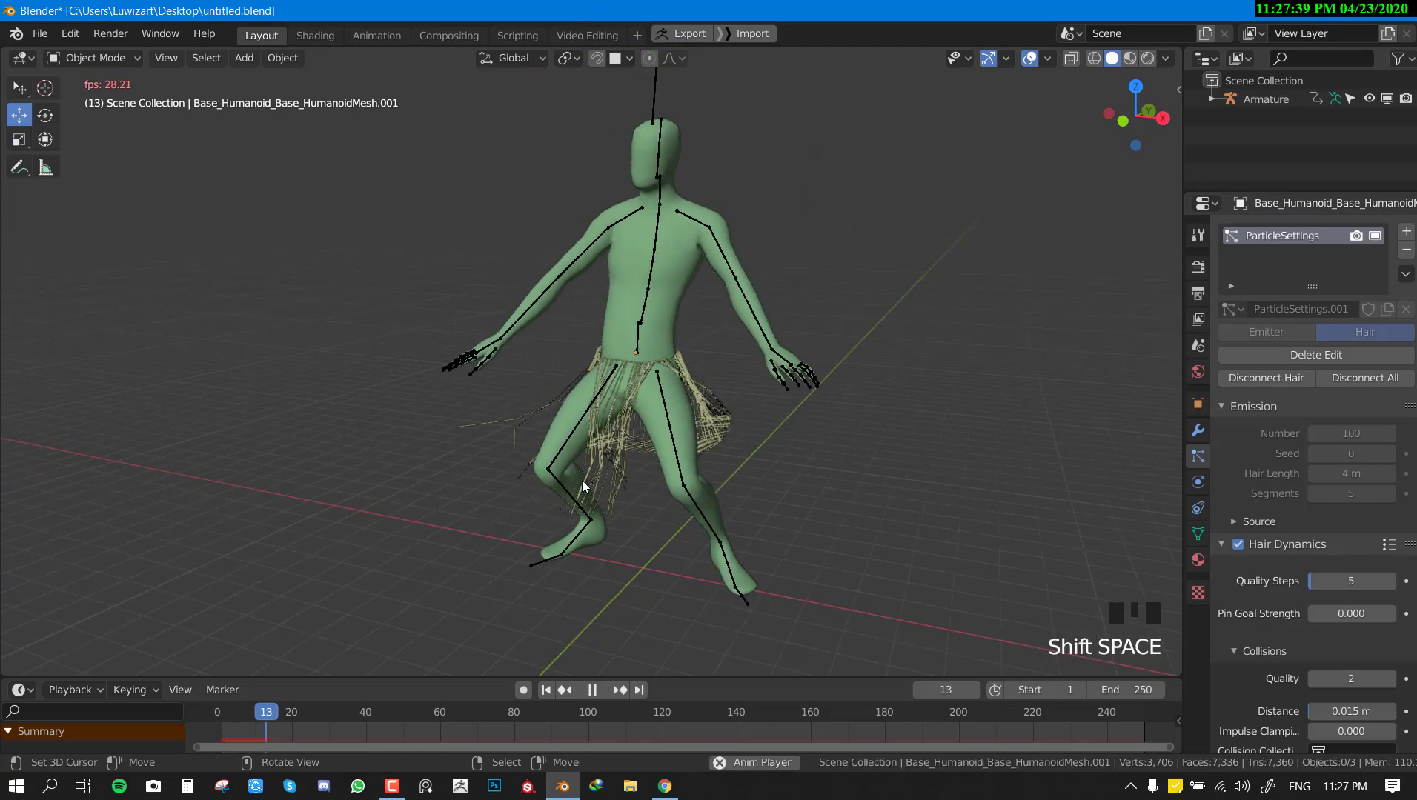
pyautogui.scroll(-3, 584, 476)
pyautogui.press('KP_1')
pyautogui.hotkey('ctrl', 's')
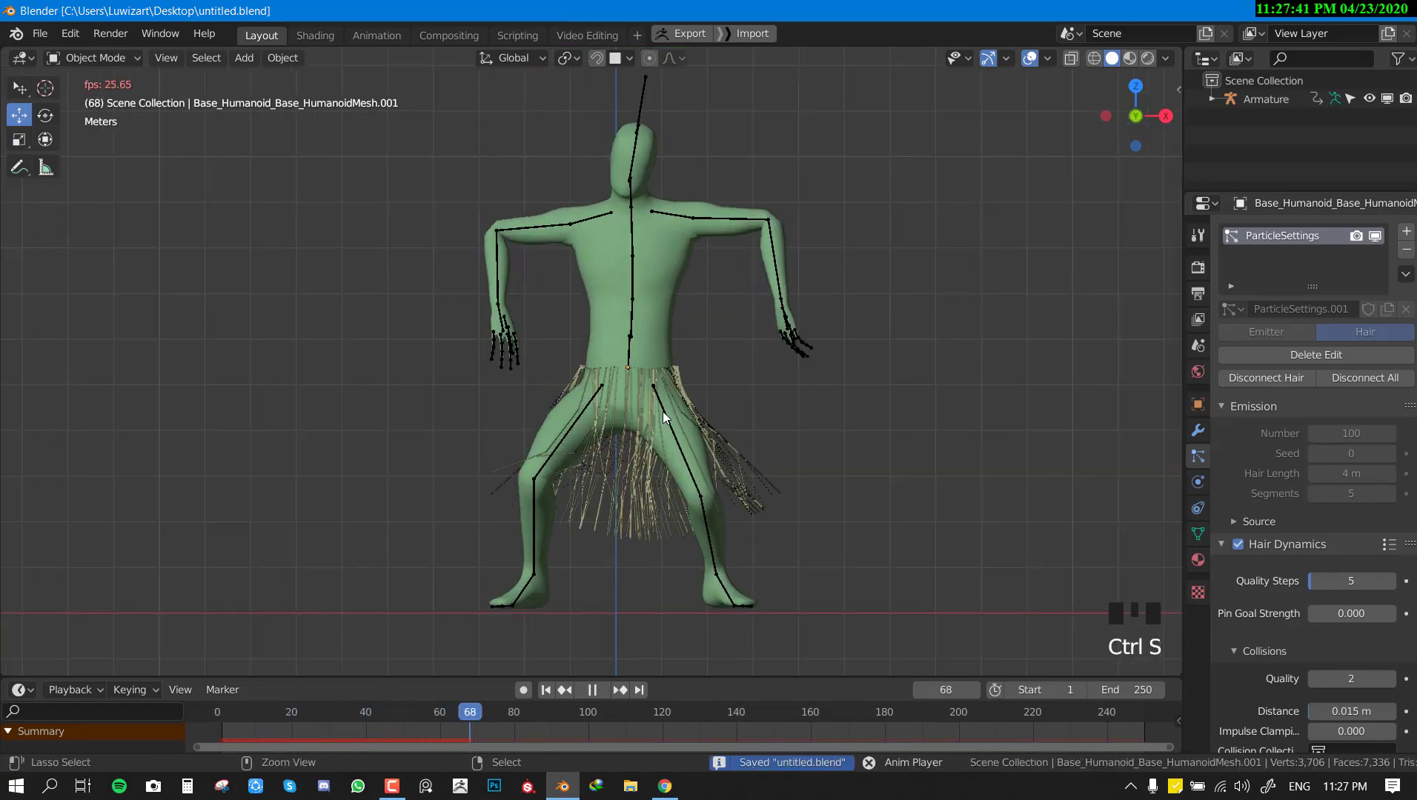
pyautogui.scroll(4, 689, 400)
pyautogui.scroll(-4, 744, 304)
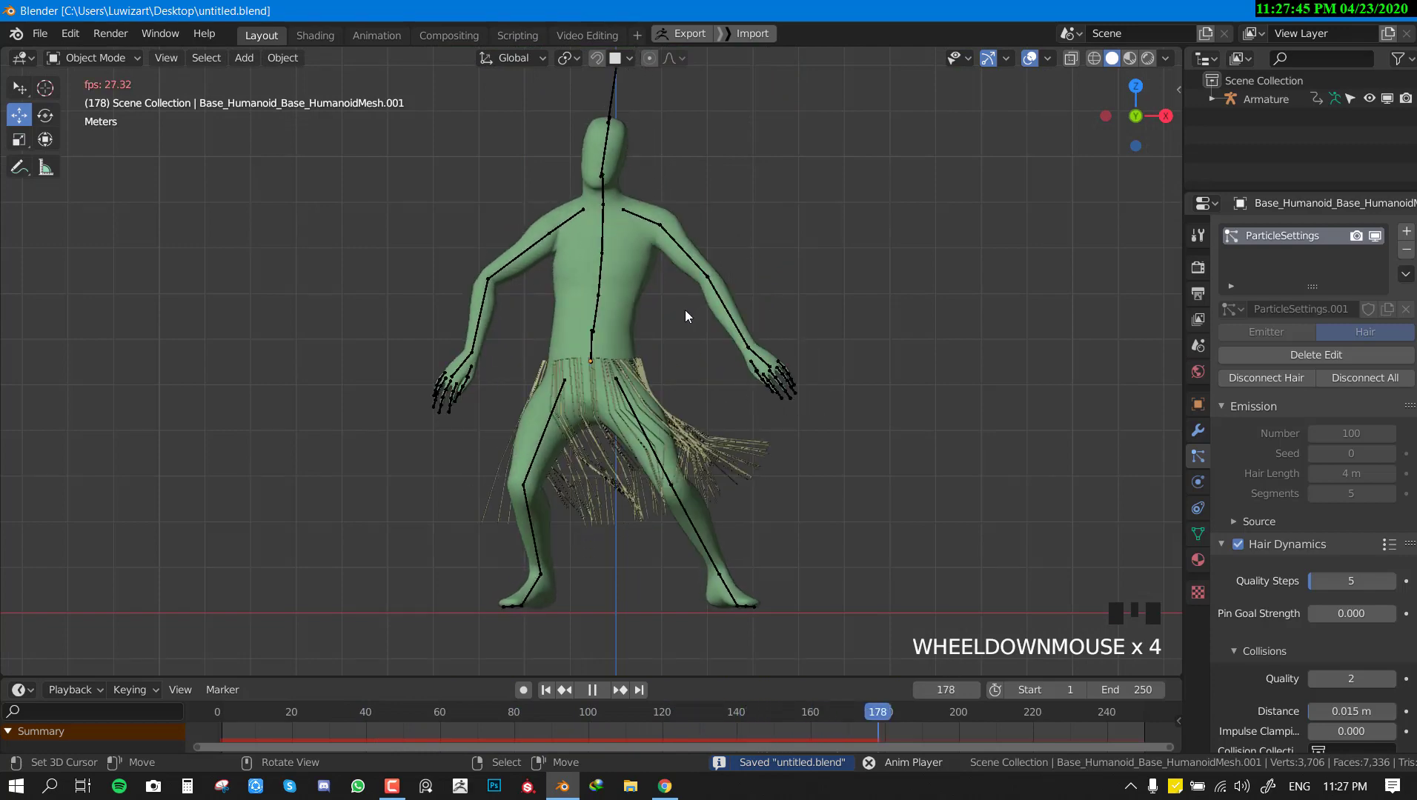
# Select the humanoid body mesh and check its collision physics settings.
pyautogui.rightClick(636, 291)
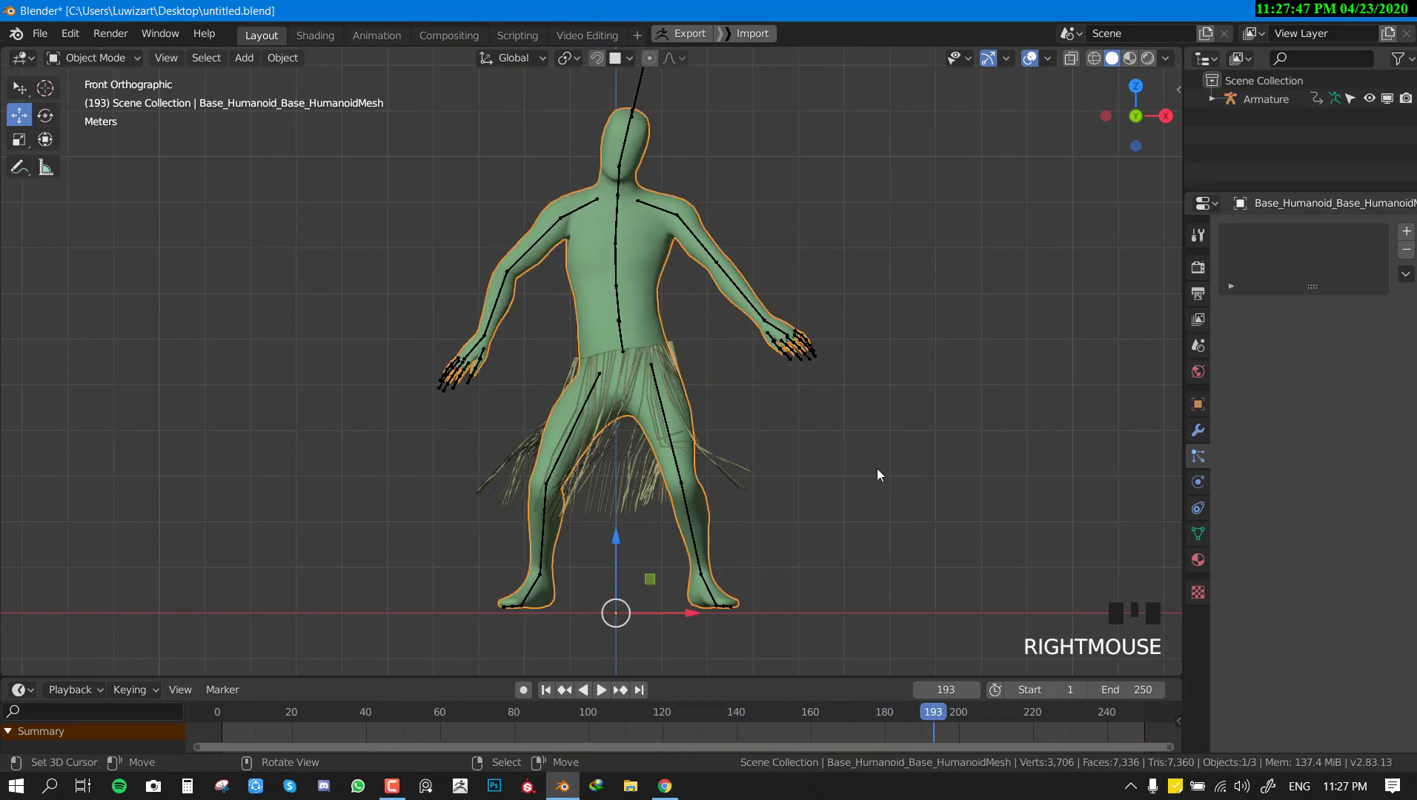
pyautogui.moveTo(877, 475); pyautogui.dragTo(851, 472, button='middle')
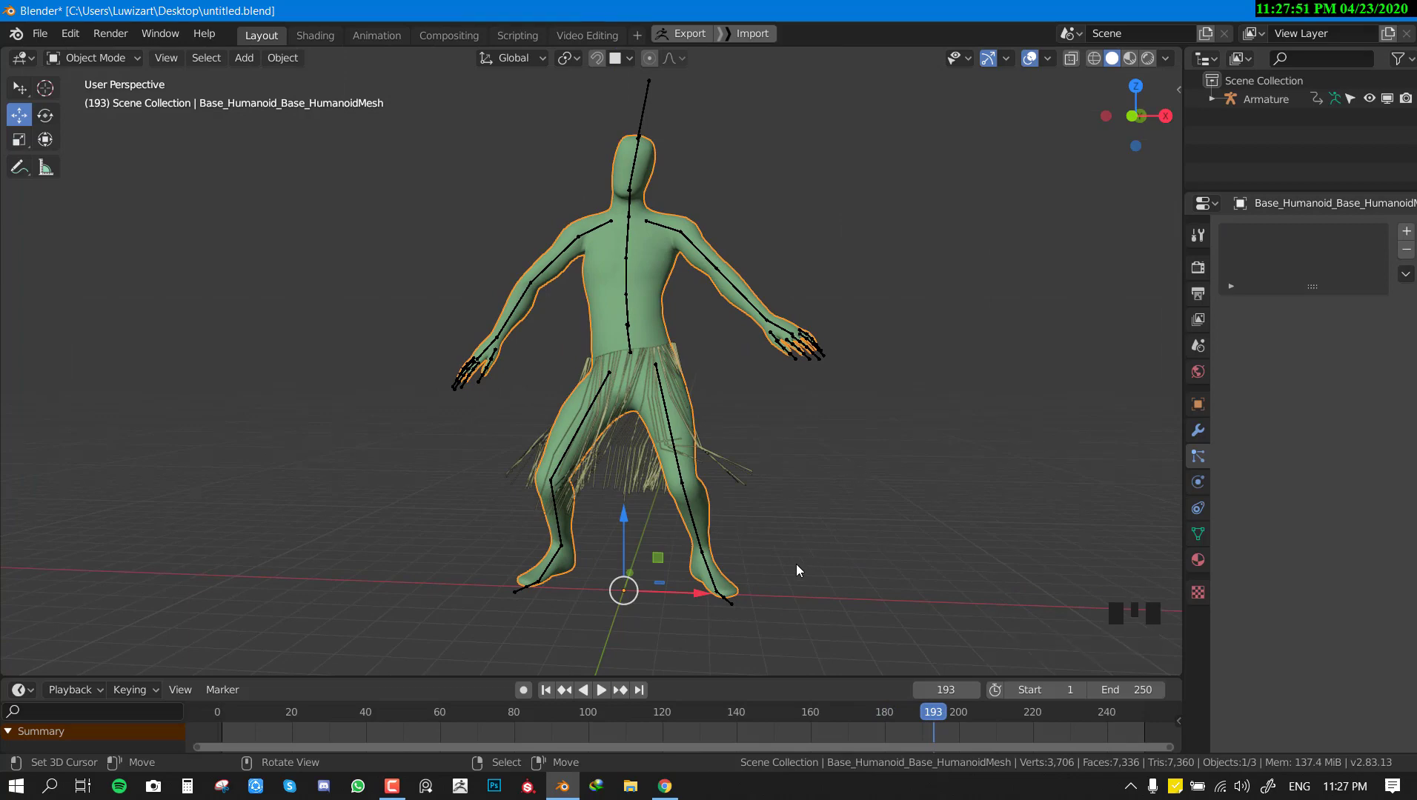
pyautogui.moveTo(650, 426); pyautogui.dragTo(542, 278, button='middle')
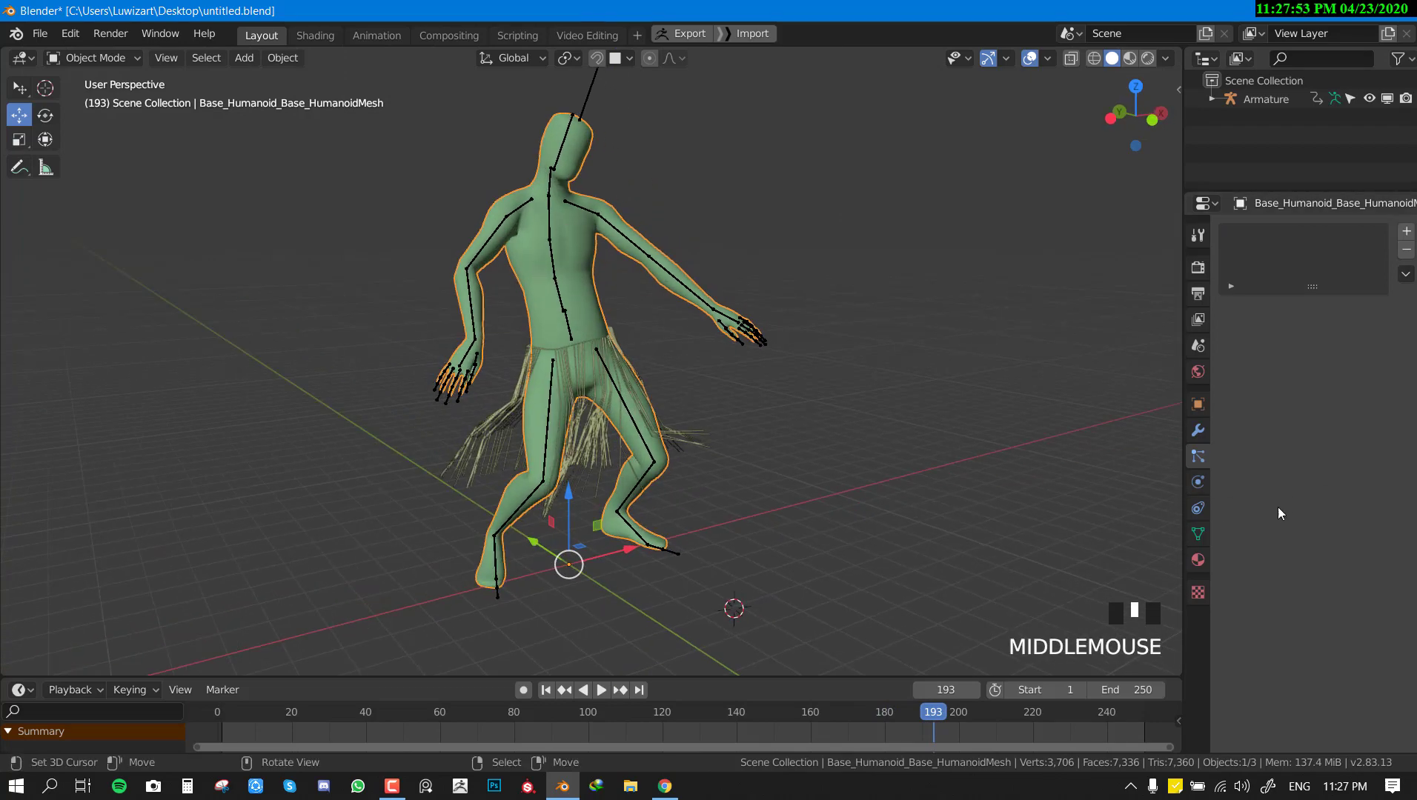
pyautogui.click(1189, 481)
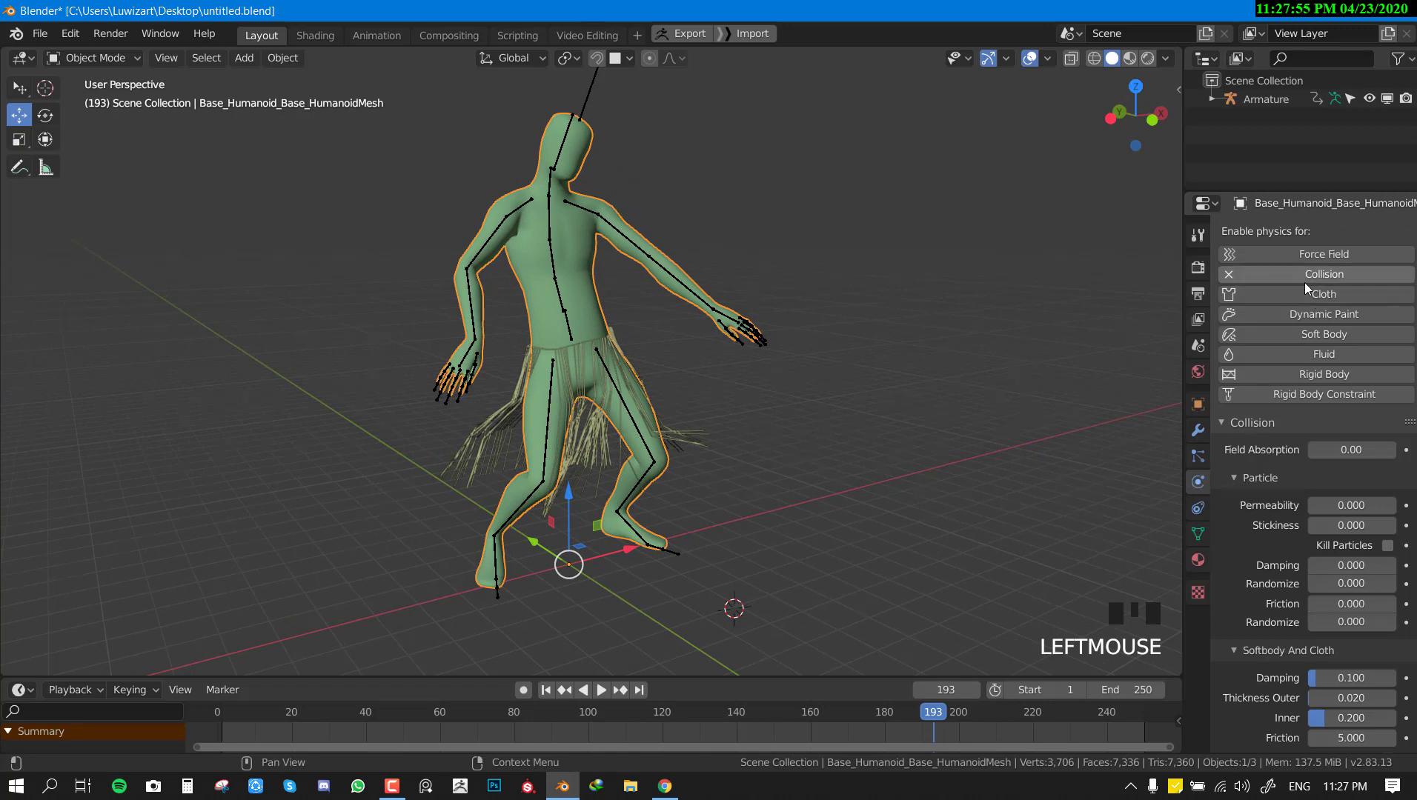
pyautogui.moveTo(712, 337); pyautogui.dragTo(678, 333, button='middle')
pyautogui.scroll(3, 670, 343)
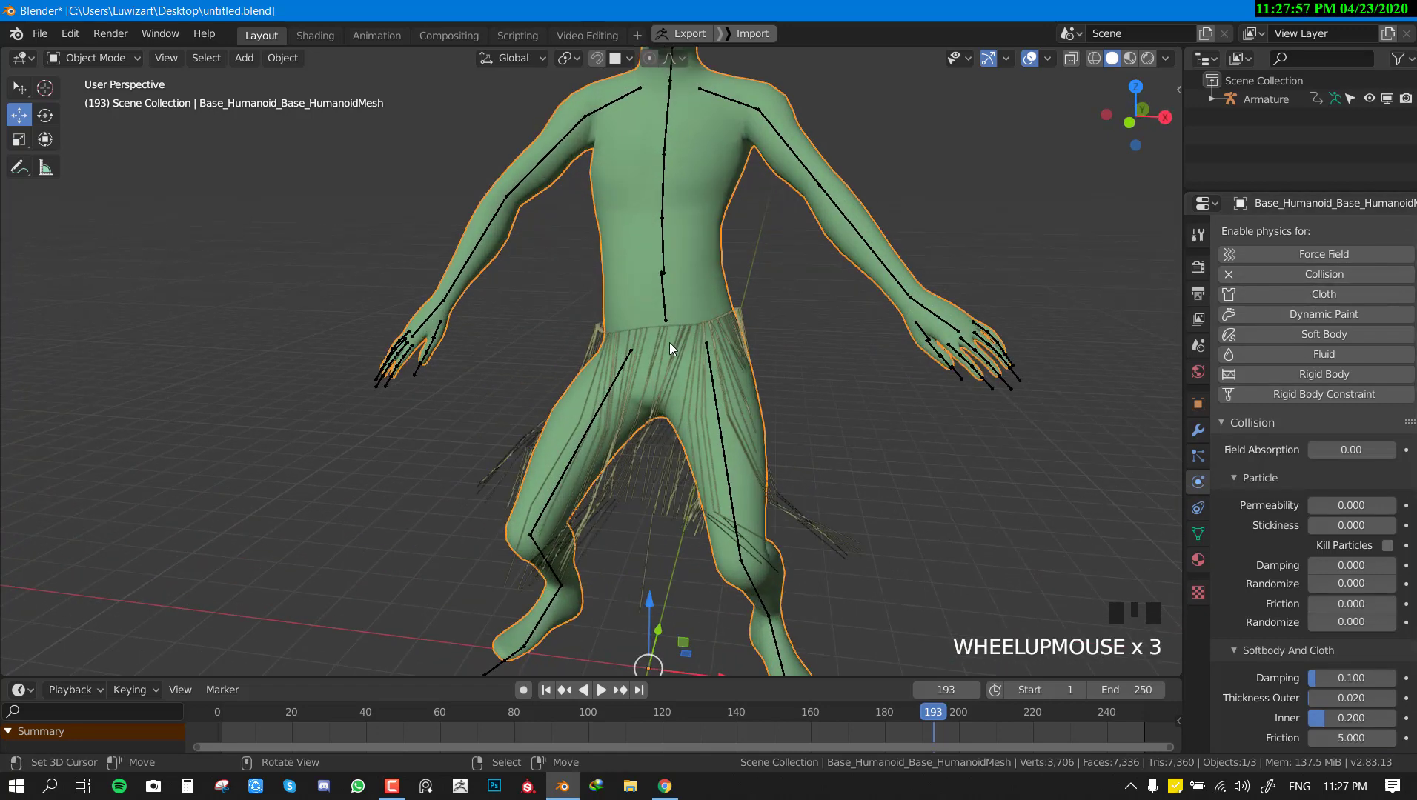
# Reselect the waistband mesh and show its hair dynamics structure settings, with the collision settings collapsed.
pyautogui.rightClick(699, 347)
pyautogui.rightClick(725, 310)
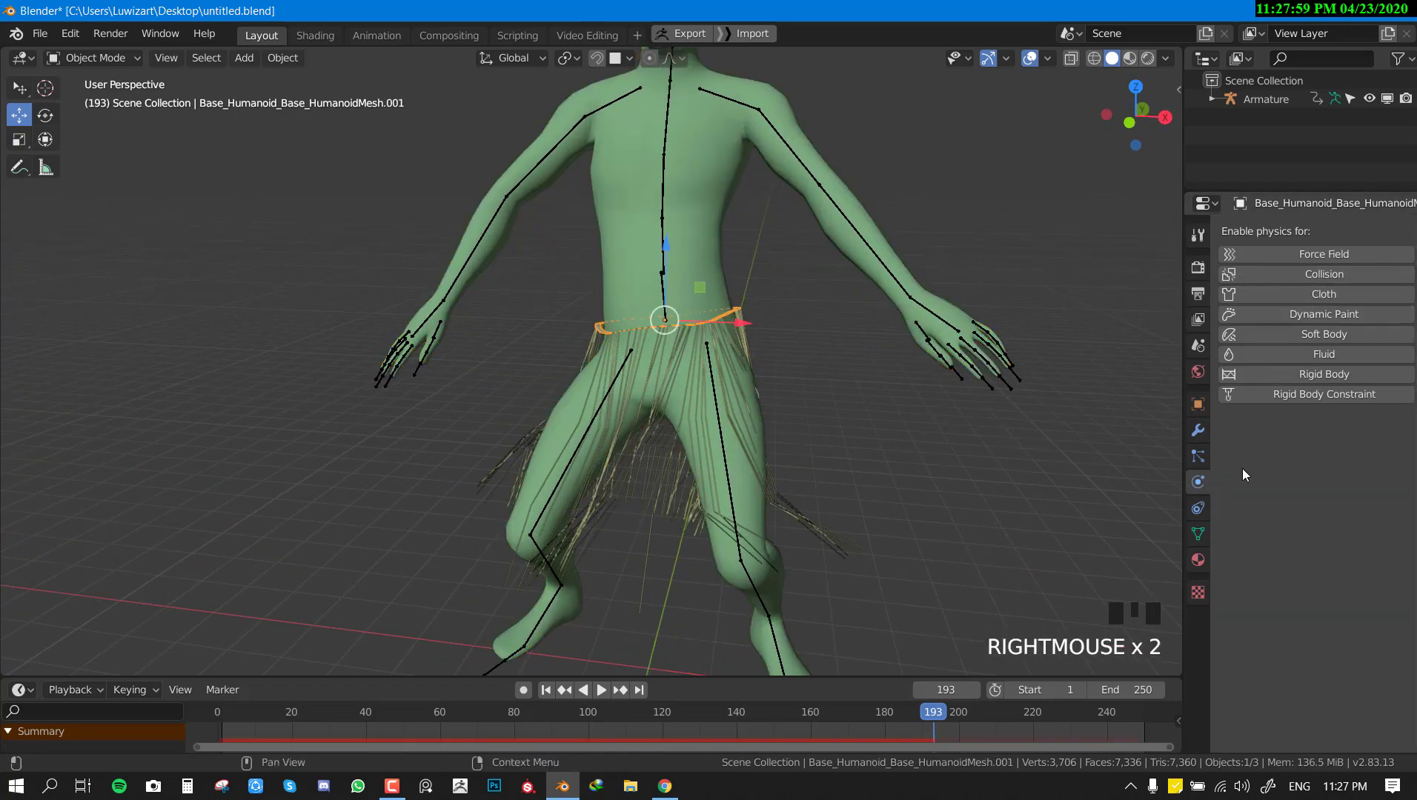
pyautogui.moveTo(734, 413); pyautogui.dragTo(1261, 478, button='middle')
pyautogui.click(1198, 457)
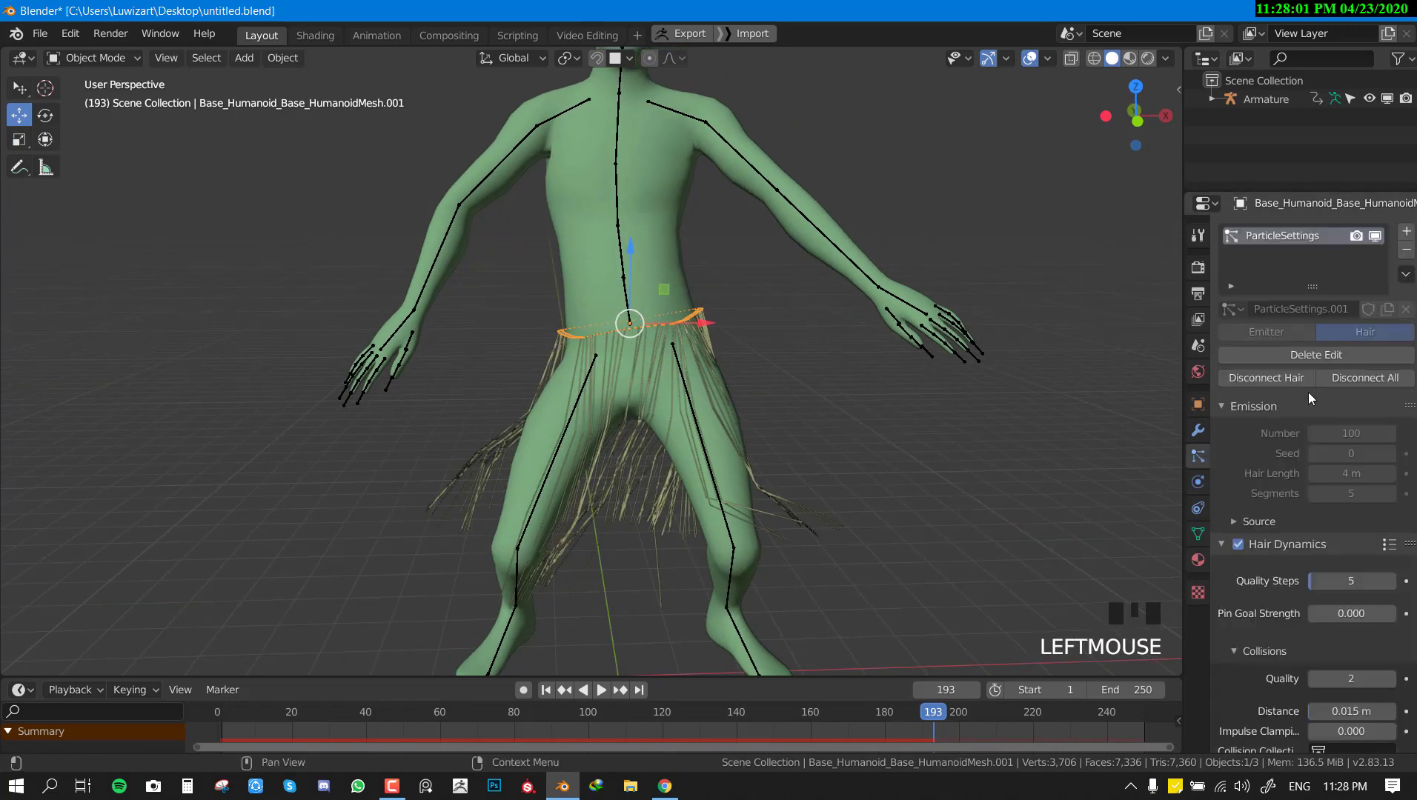
pyautogui.scroll(-10, 1316, 416)
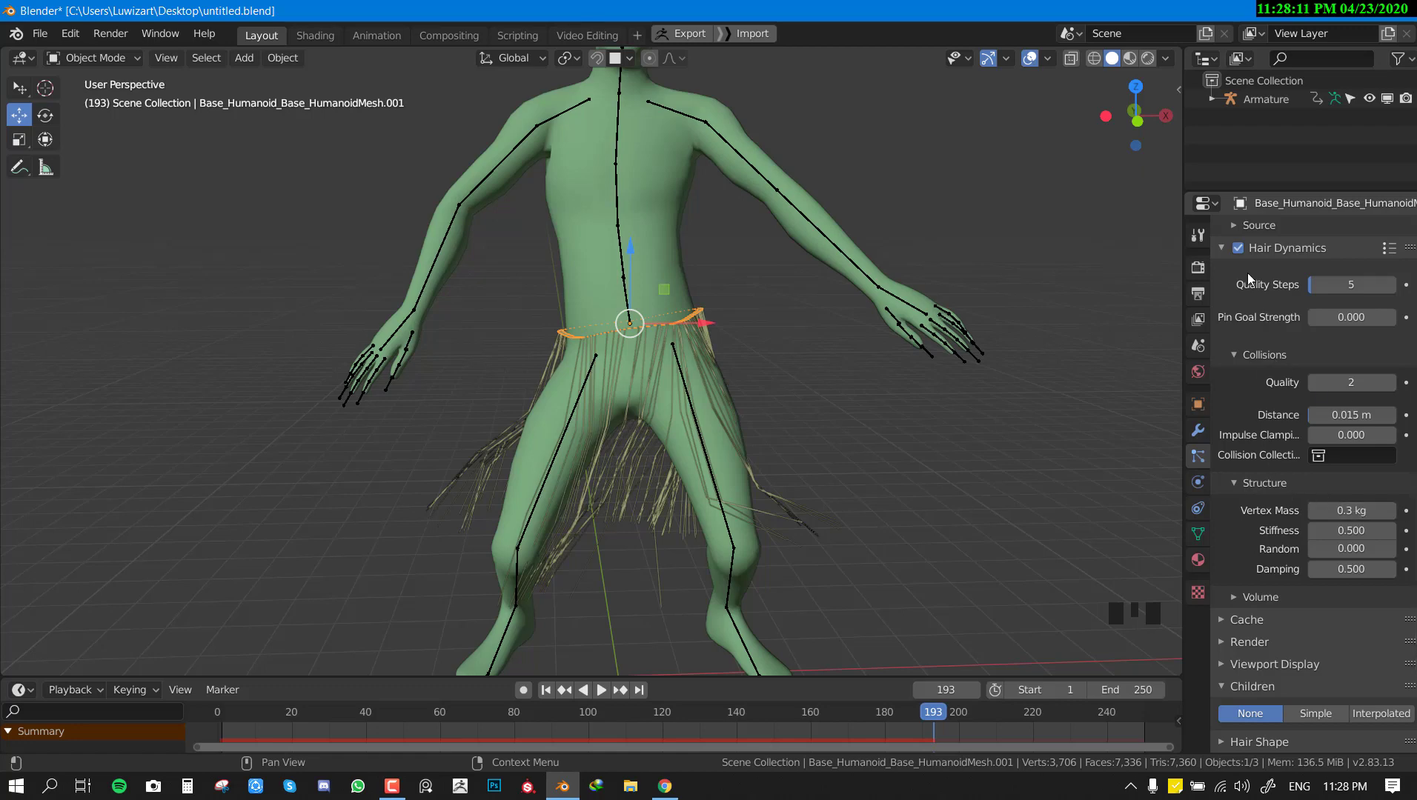
pyautogui.click(1221, 248)
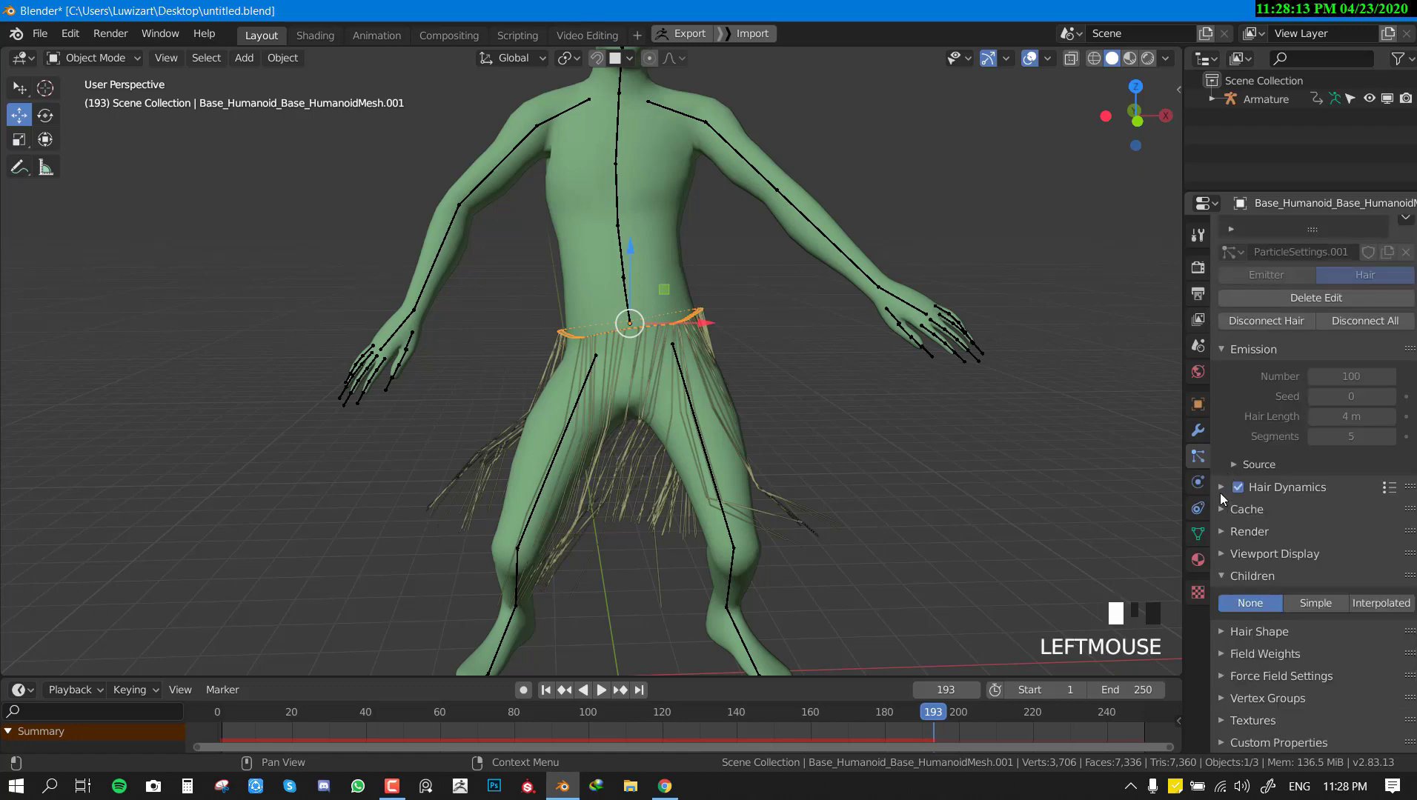
pyautogui.click(1221, 492)
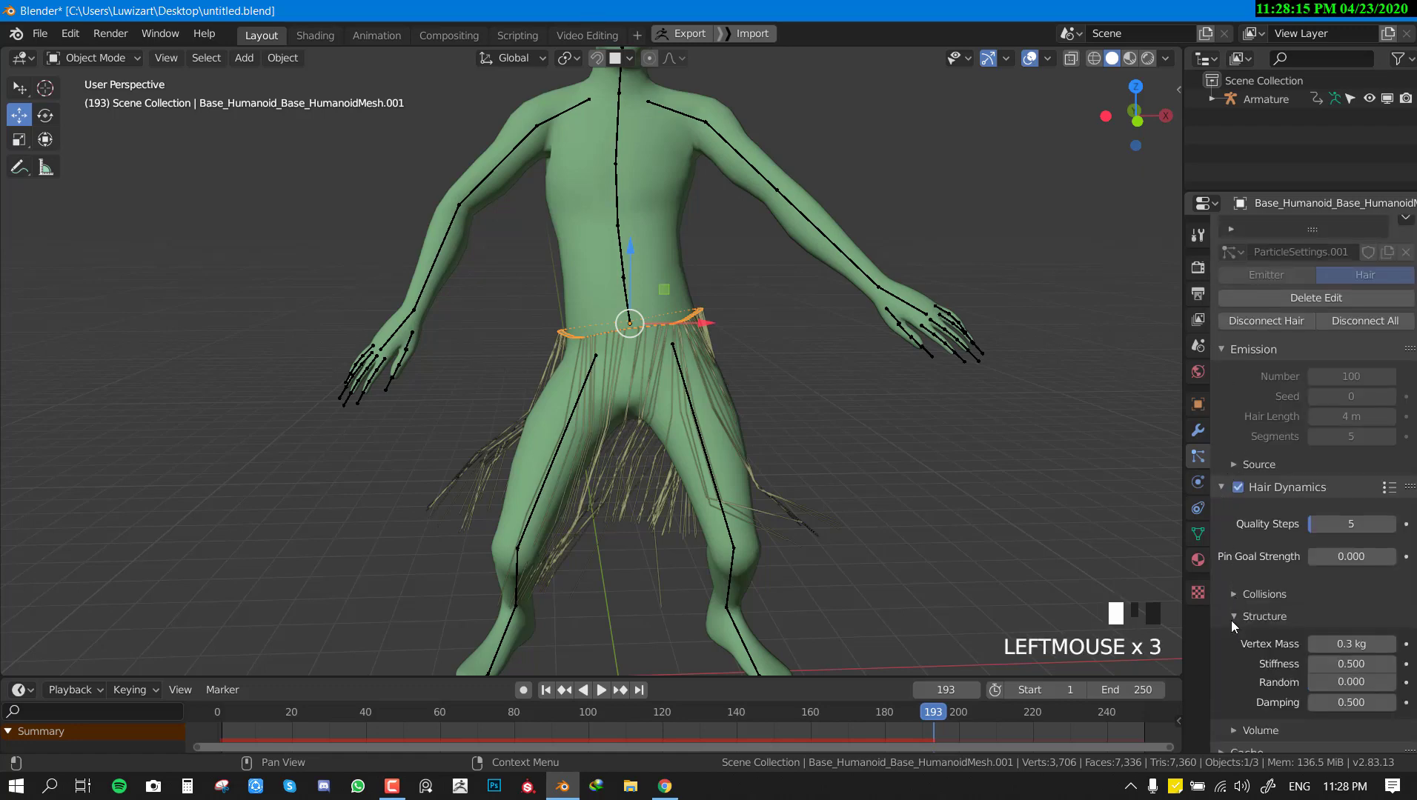
pyautogui.click(1237, 621)
pyautogui.scroll(-5, 1305, 634)
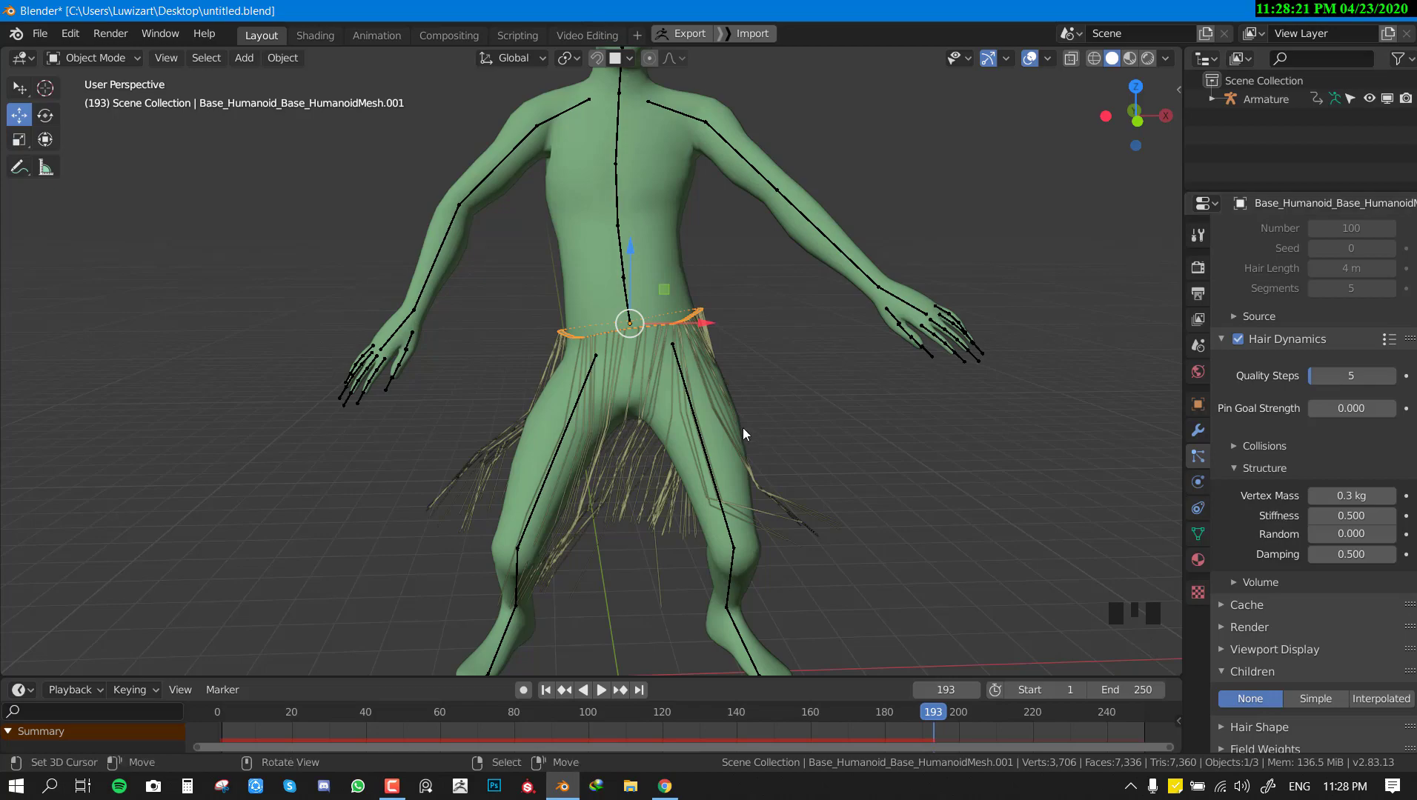
# Play the animation and set the hair's vertex mass to 0.07 kg.
pyautogui.scroll(-4, 749, 427)
pyautogui.hotkey('shift', 'space')
pyautogui.scroll(2, 1132, 483)
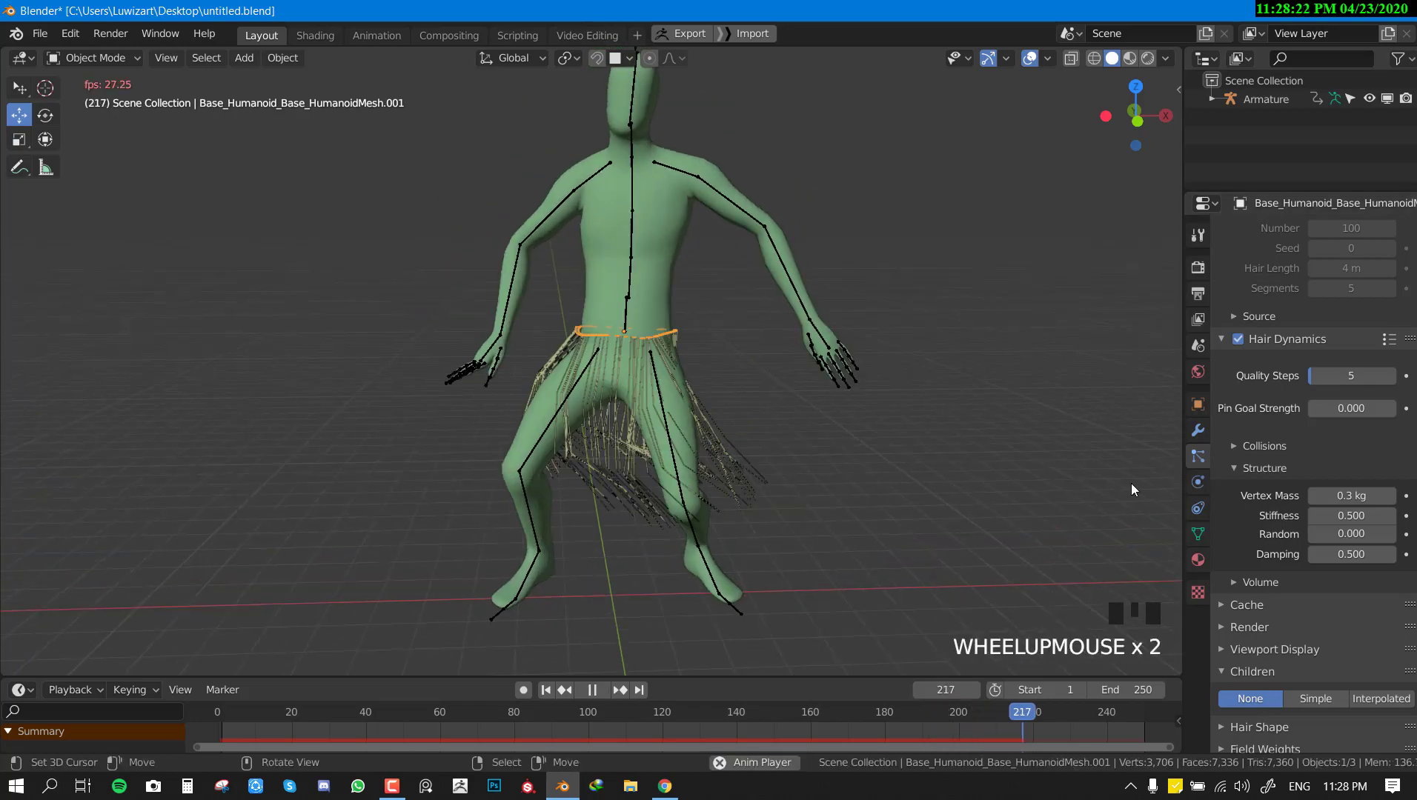
pyautogui.click(1354, 496)
pyautogui.write('0.07')
pyautogui.press('Return')
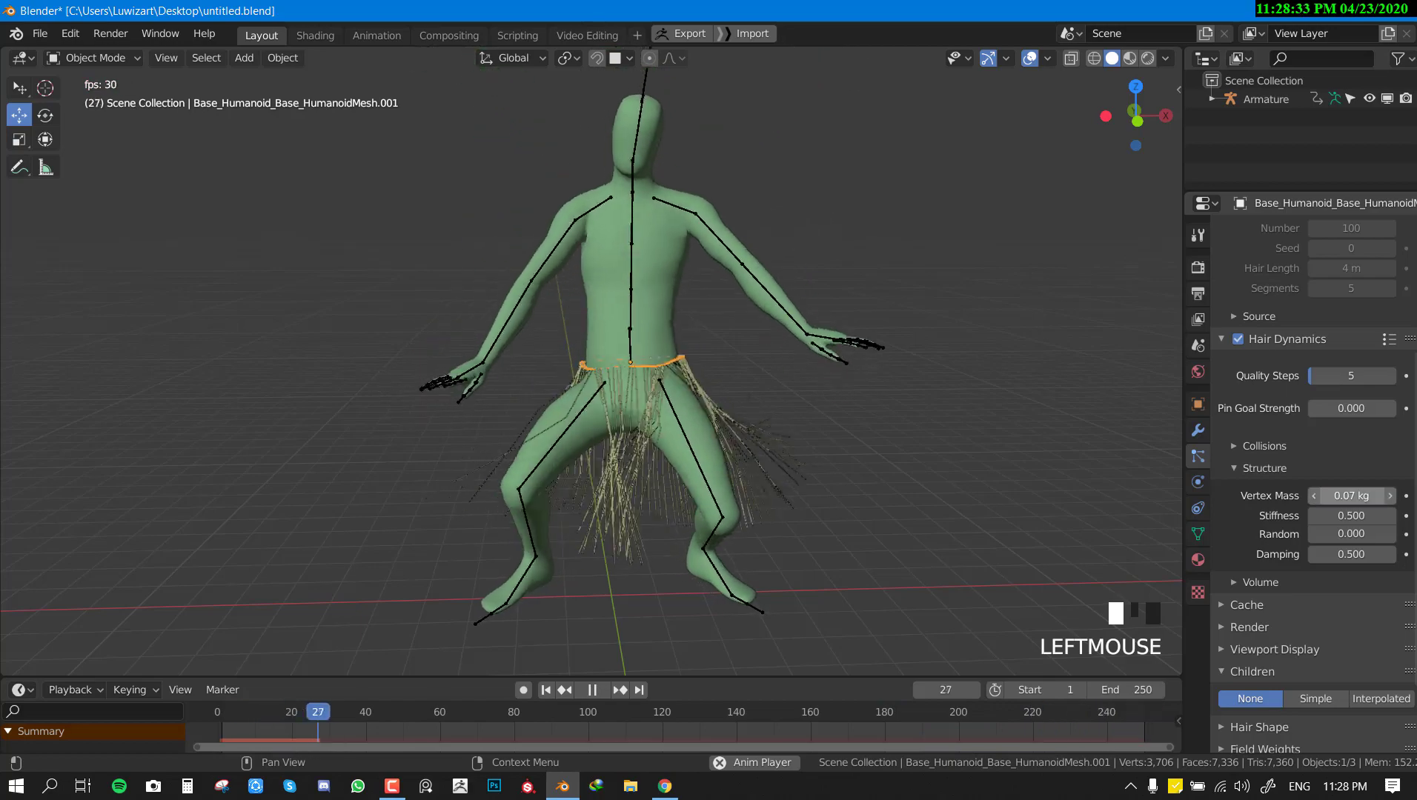
# Watch the lighter hair strands during playback and look through the remaining particle settings.
pyautogui.scroll(-5, 959, 523)
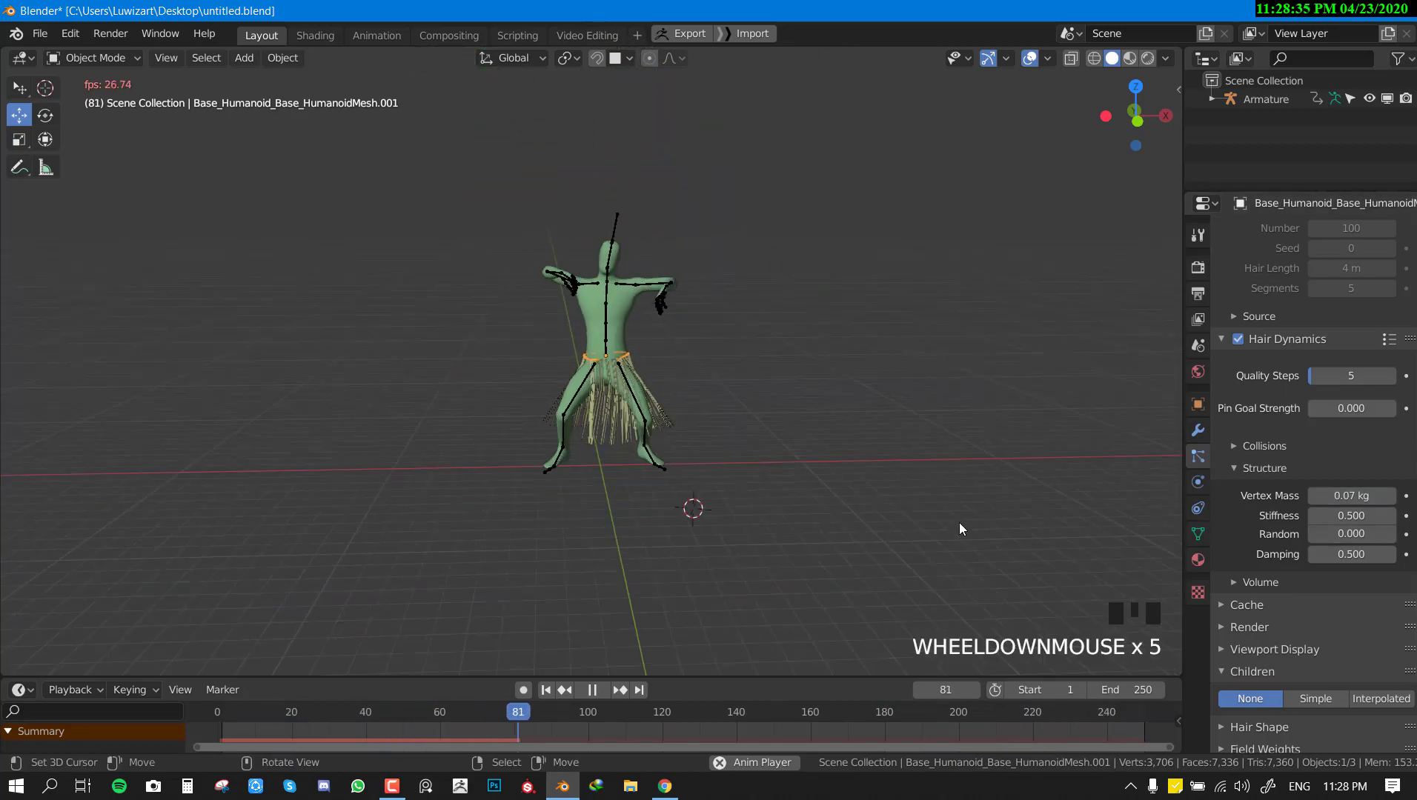
pyautogui.scroll(2, 963, 516)
pyautogui.scroll(-4, 1297, 519)
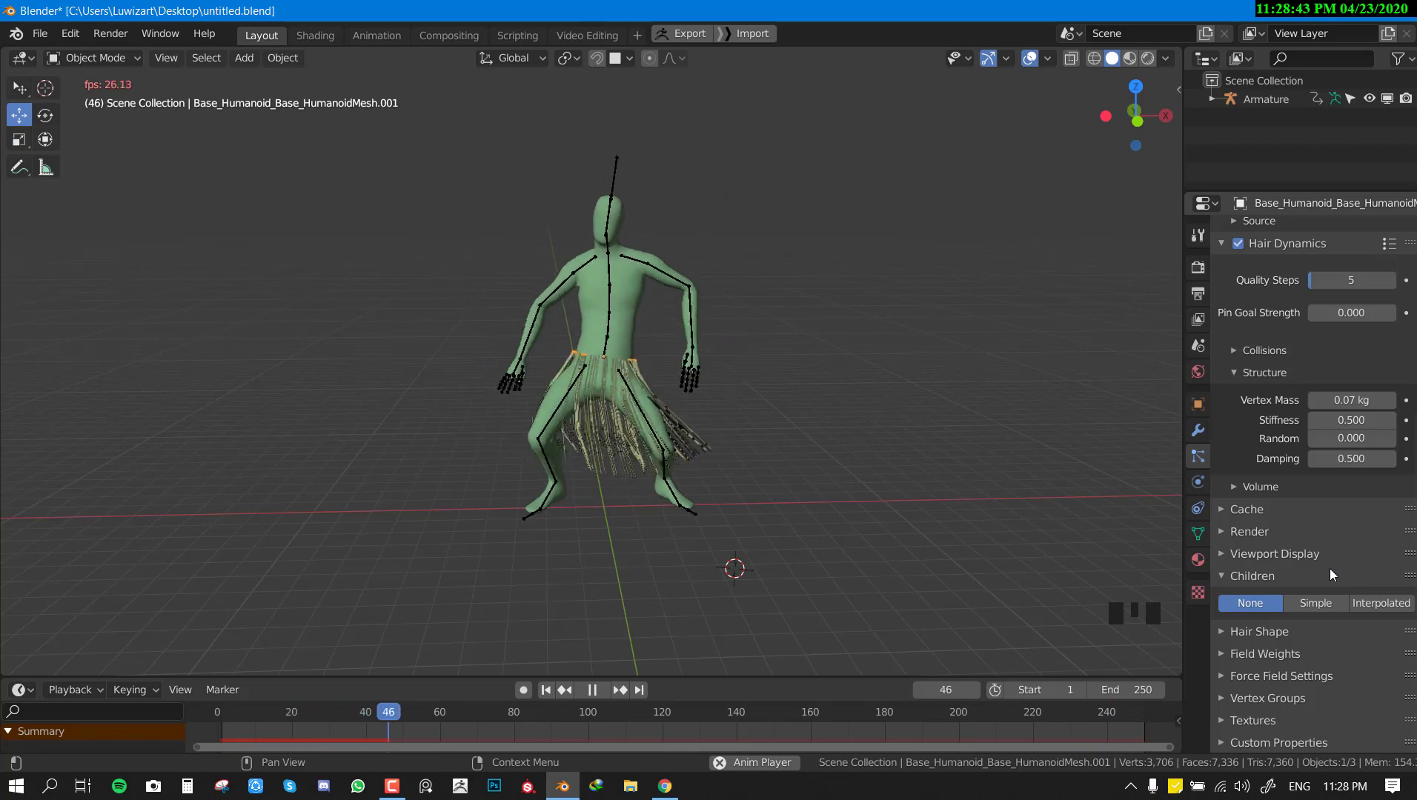
pyautogui.scroll(-6, 1352, 536)
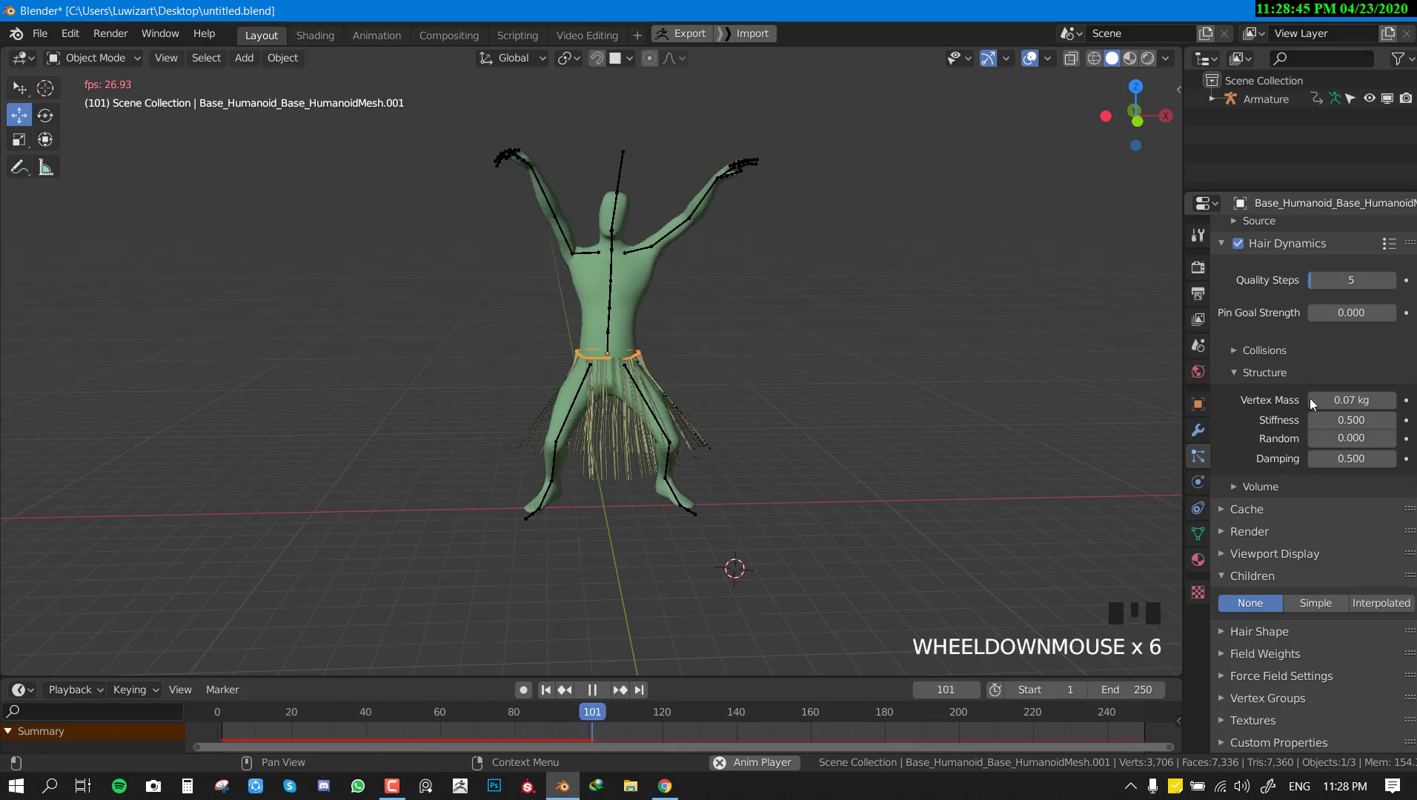
# Set the hair's vertex mass to 1 kg and check the strands' motion during playback.
pyautogui.moveTo(664, 471); pyautogui.dragTo(1167, 387, button='middle')
pyautogui.scroll(2, 915, 457)
pyautogui.moveTo(1345, 400); pyautogui.dragTo(1361, 400)
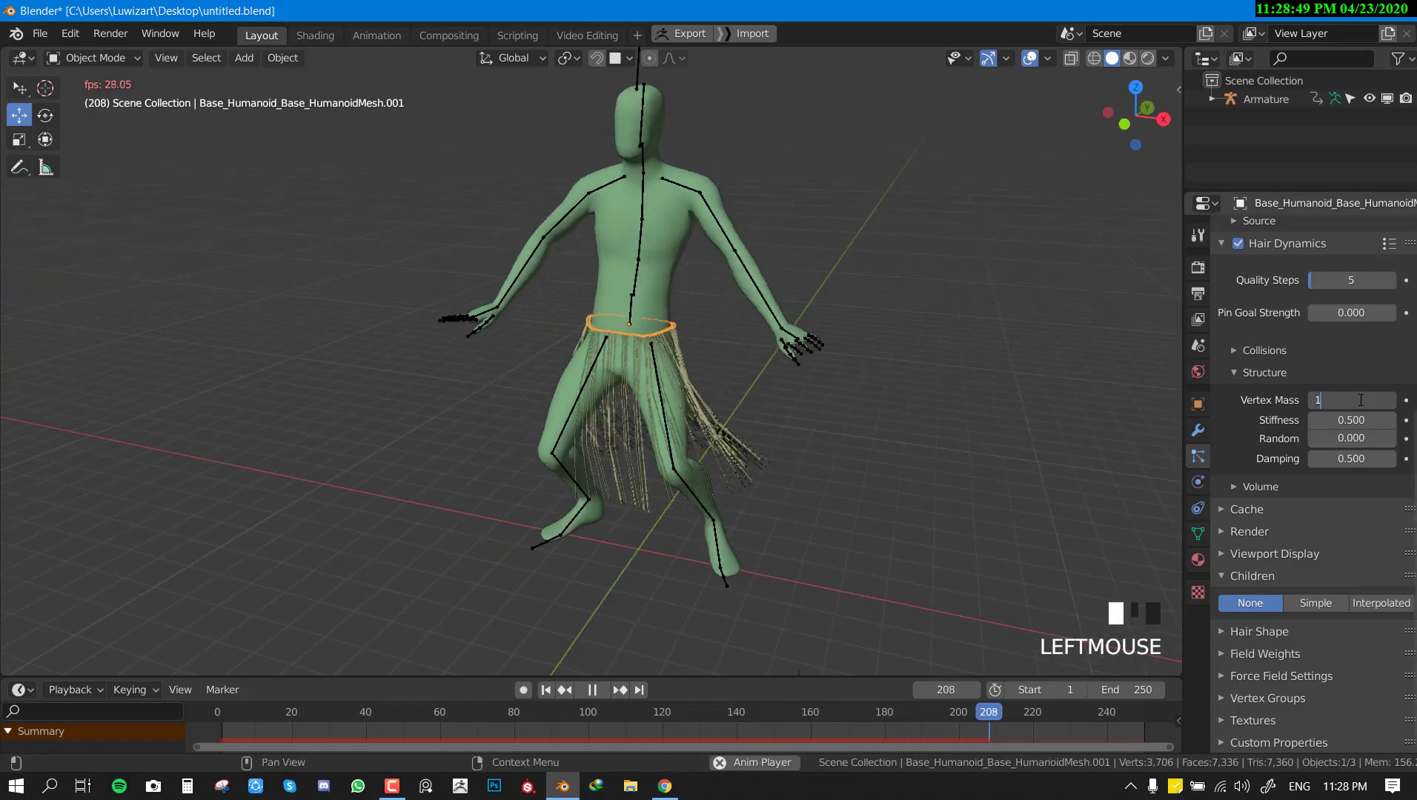
pyautogui.moveTo(667, 415); pyautogui.dragTo(964, 415, button='middle')
pyautogui.scroll(-2, 1269, 537)
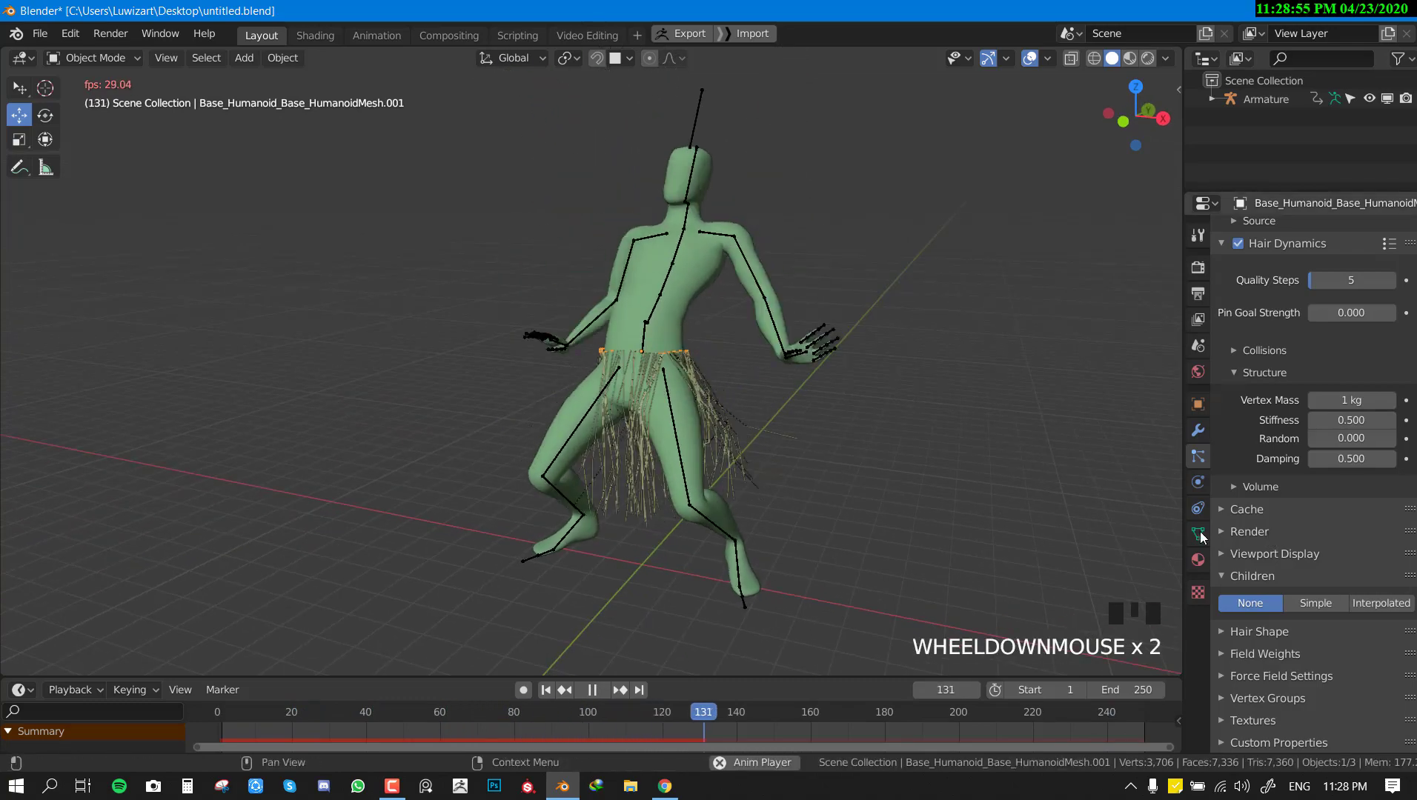
# Raise the hair's viewport display strand steps to 4, then collapse those display settings.
pyautogui.click(1274, 555)
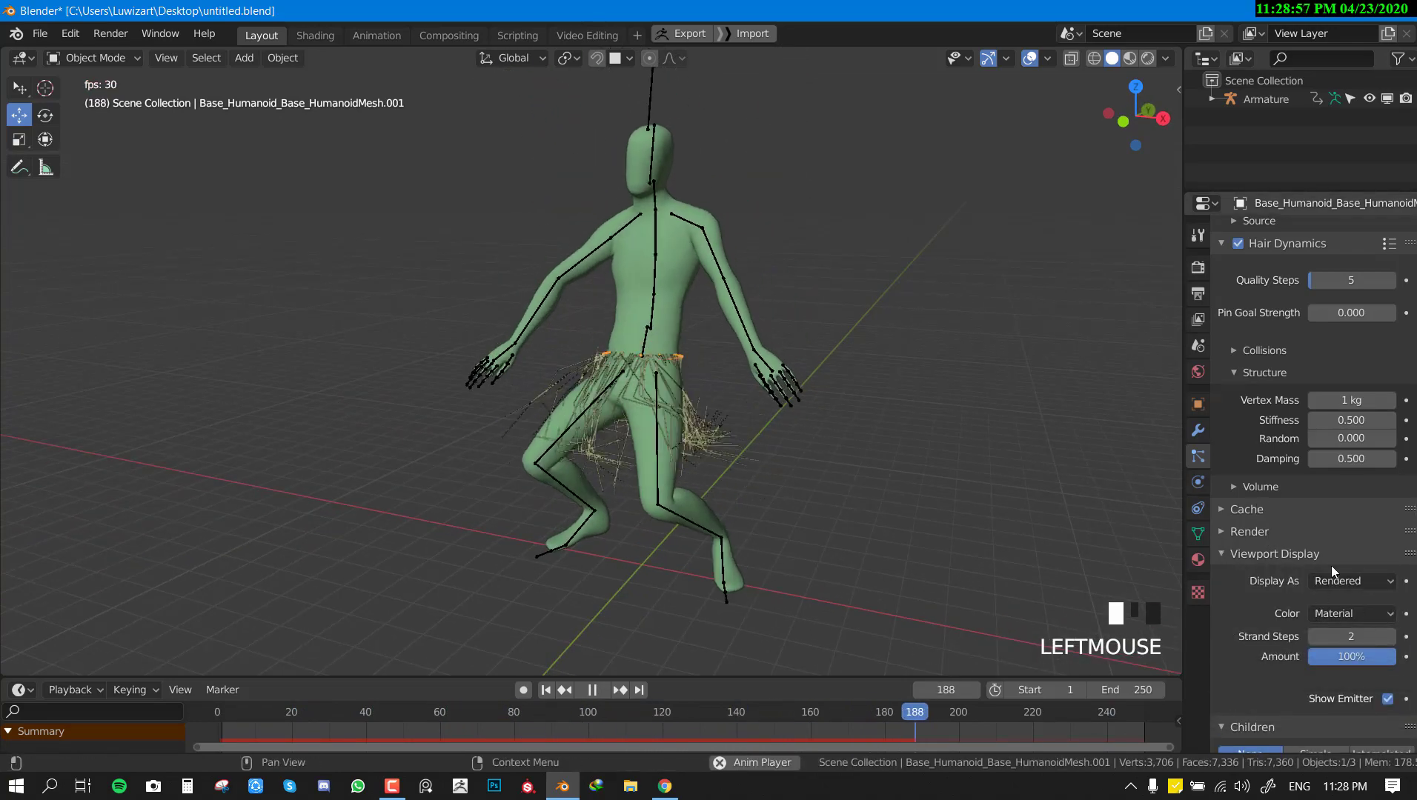
pyautogui.click(1389, 637)
pyautogui.click(1390, 637)
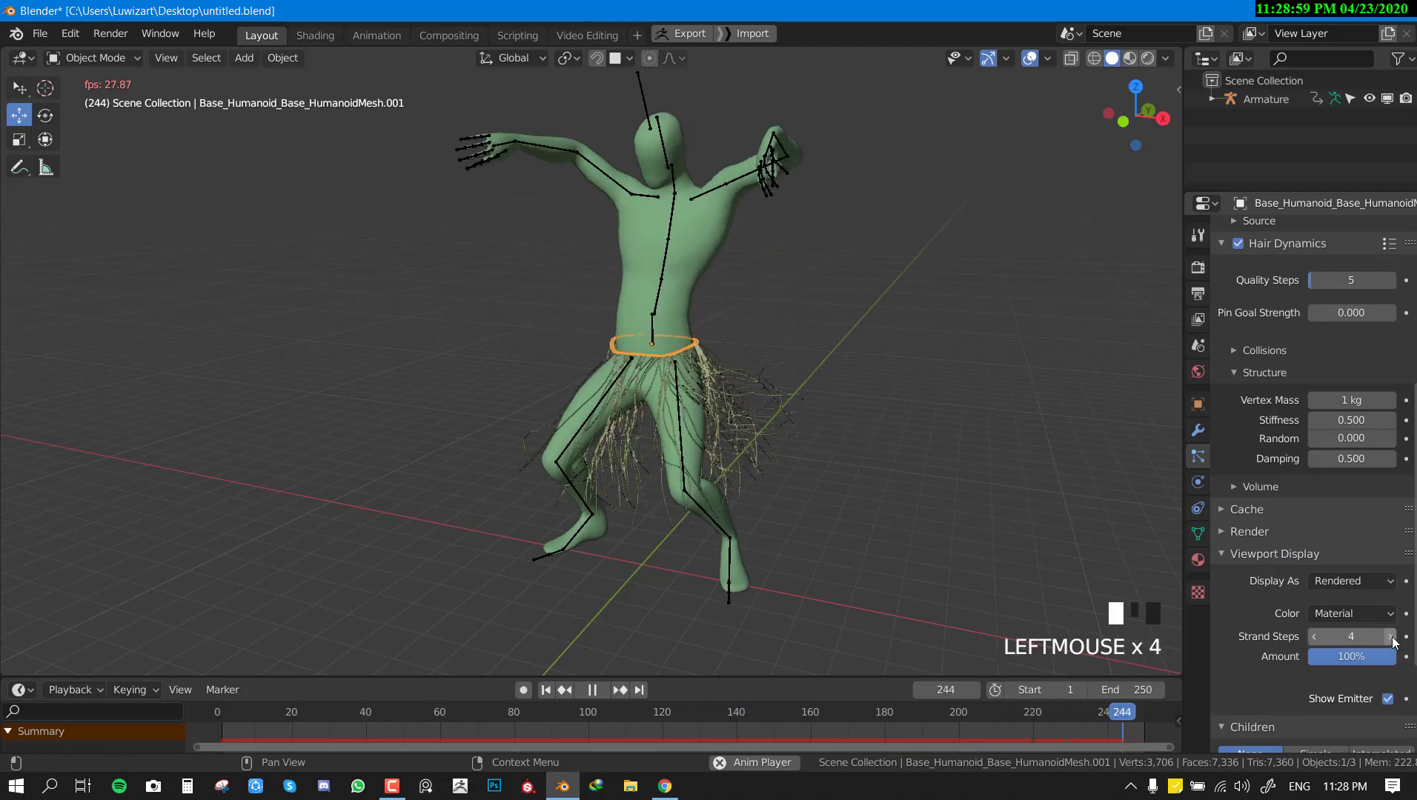
pyautogui.click(1269, 553)
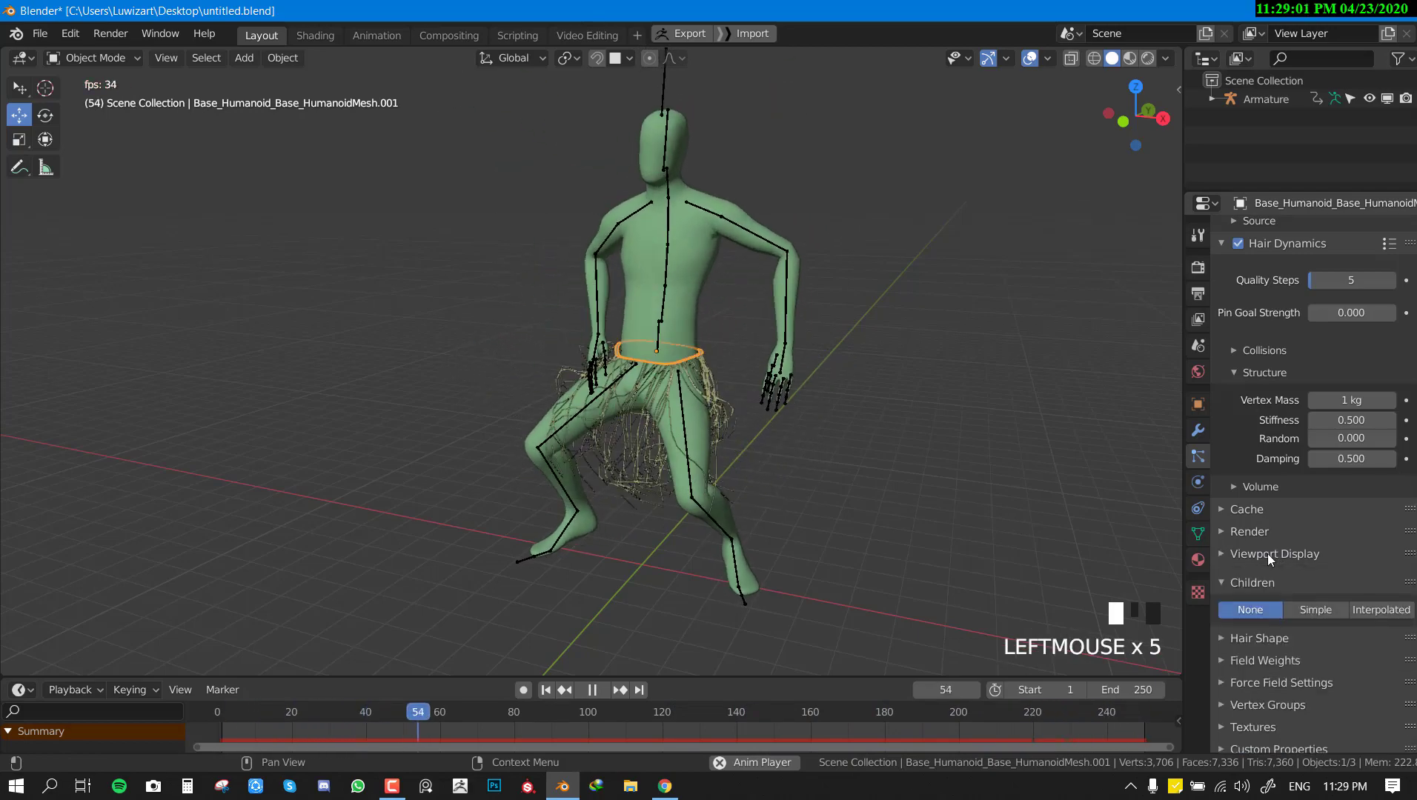
# Save the file and switch the hair's child particles to Interpolated.
pyautogui.moveTo(874, 512); pyautogui.dragTo(802, 484, button='middle')
pyautogui.scroll(2, 849, 509)
pyautogui.hotkey('ctrl', 's')
pyautogui.click(1368, 609)
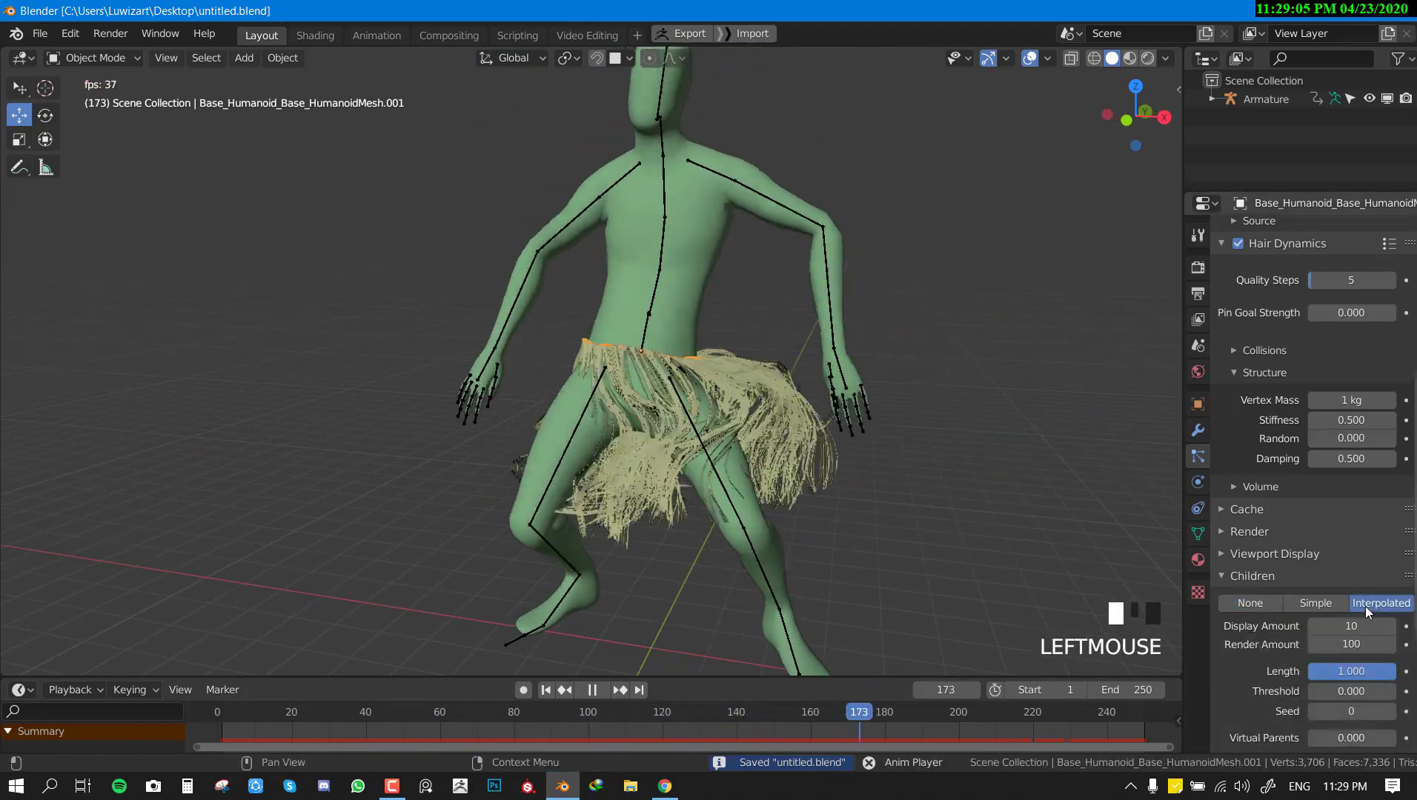
pyautogui.moveTo(619, 504); pyautogui.dragTo(649, 538, button='middle')
pyautogui.scroll(-4, 780, 513)
pyautogui.scroll(2, 648, 538)
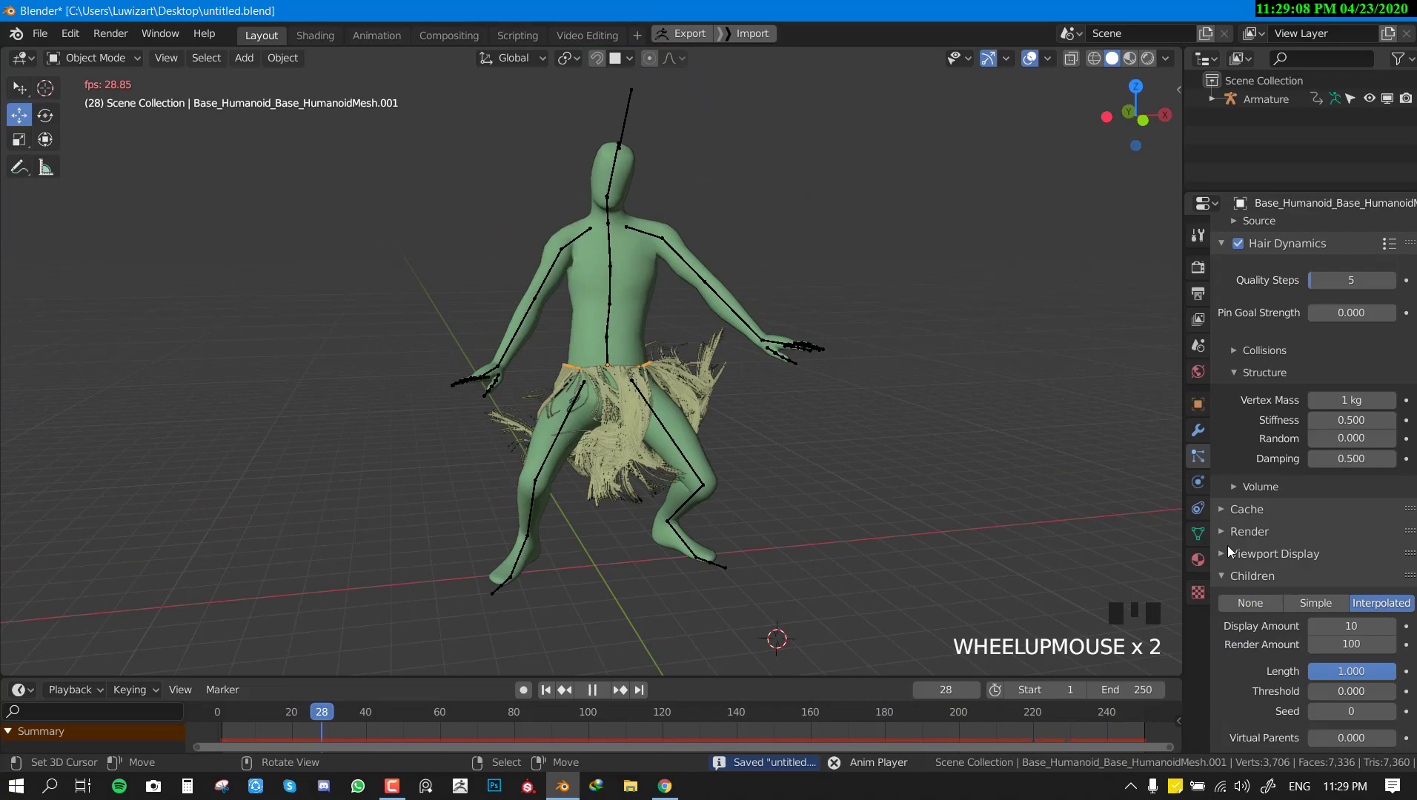
# Set the display amount of the interpolated children to 50 for a denser skirt.
pyautogui.click(1351, 626)
pyautogui.write('50')
pyautogui.press('Return')
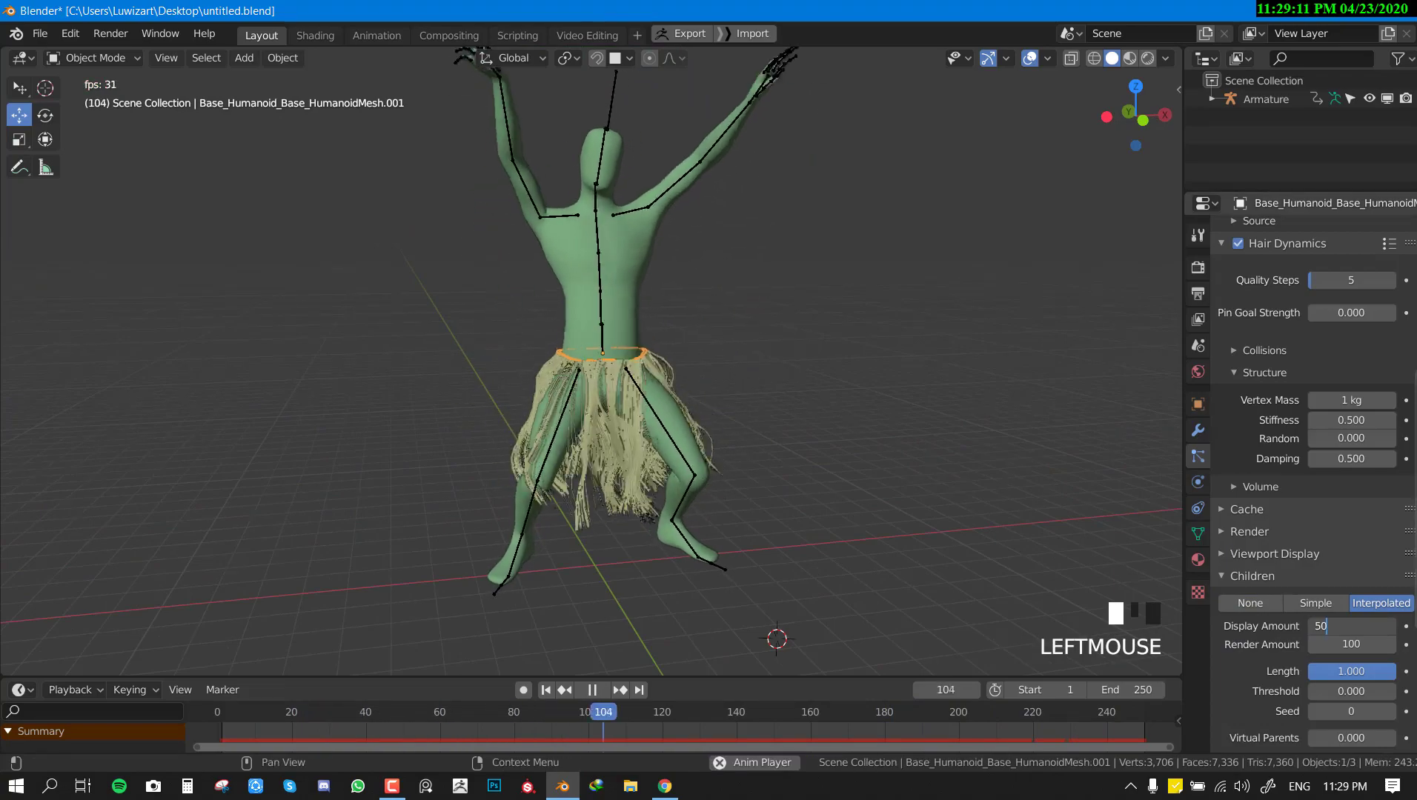
pyautogui.scroll(4, 382, 346)
pyautogui.scroll(-4, 829, 413)
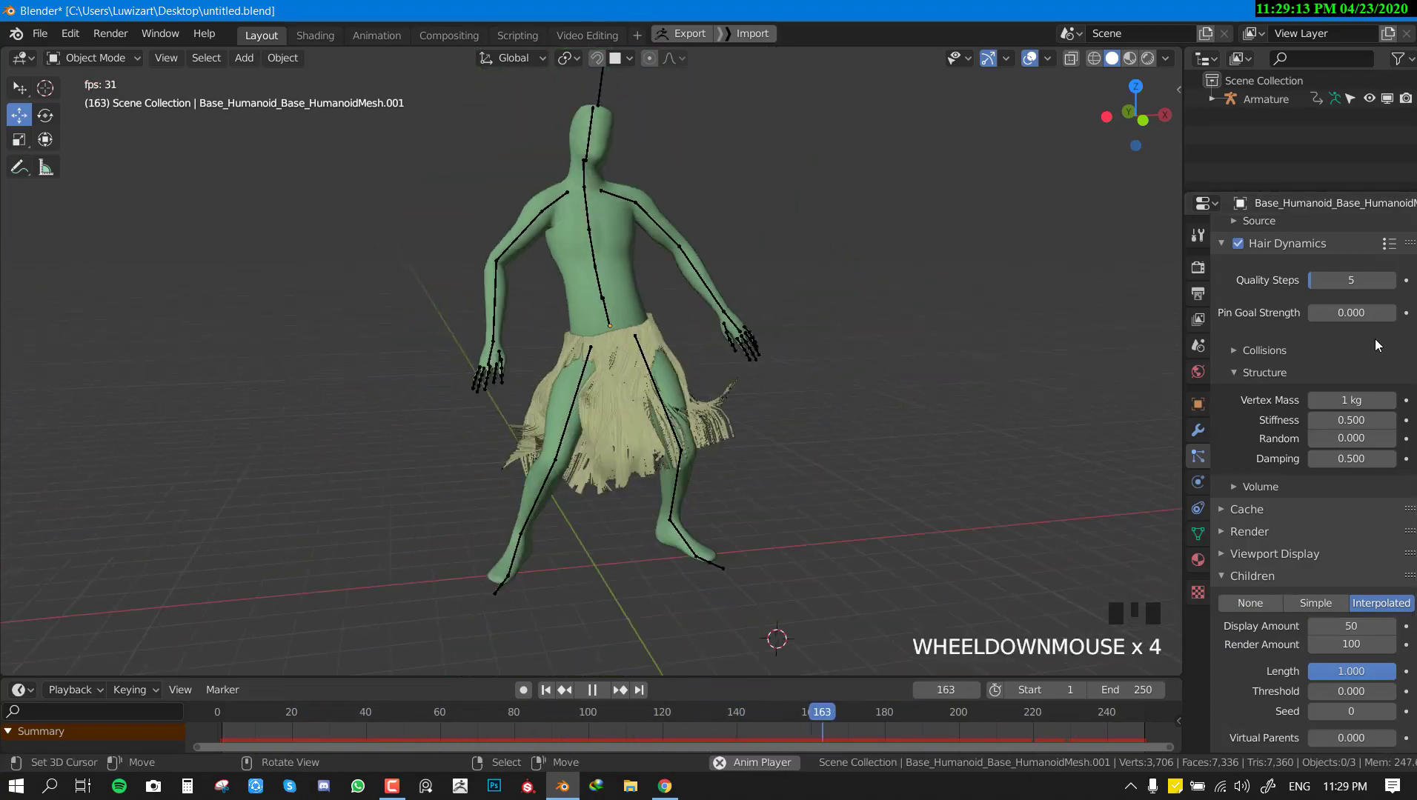
# Examine the denser skirt from several angles during playback and review the hair emission and dynamics settings.
pyautogui.scroll(4, 1284, 331)
pyautogui.scroll(7, 1284, 331)
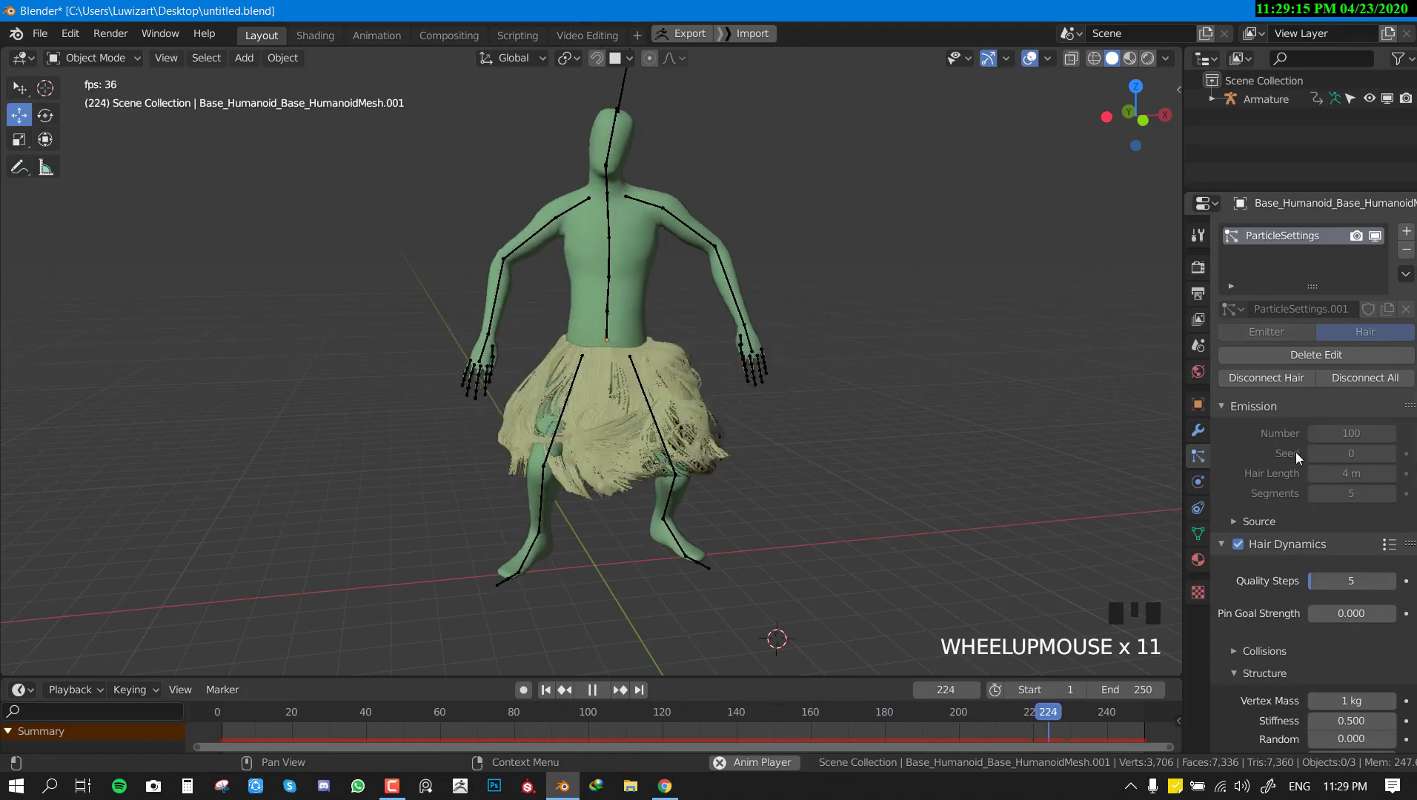
pyautogui.moveTo(852, 452); pyautogui.dragTo(647, 412, button='middle')
pyautogui.scroll(2, 939, 428)
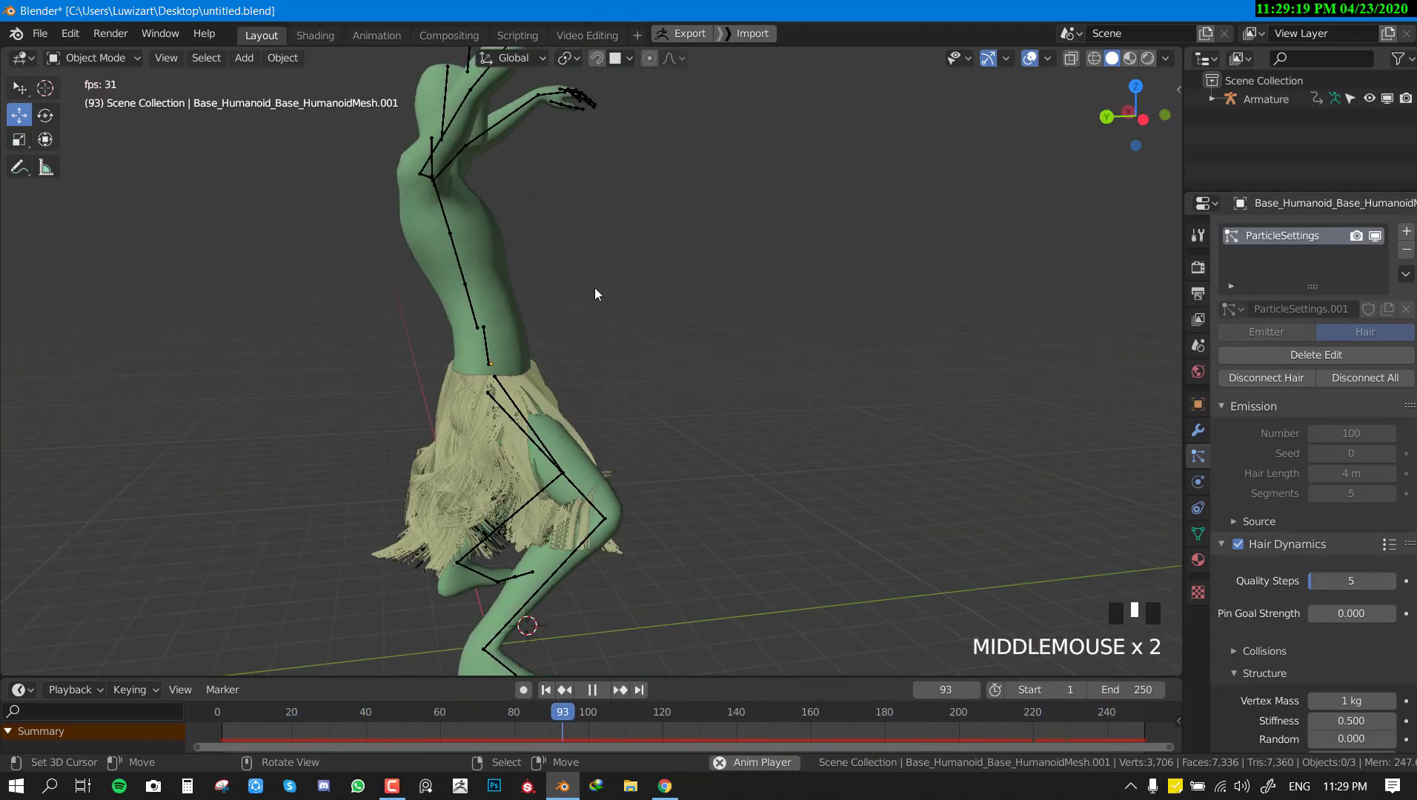
pyautogui.moveTo(594, 294); pyautogui.dragTo(714, 391, button='middle')
pyautogui.scroll(2, 714, 392)
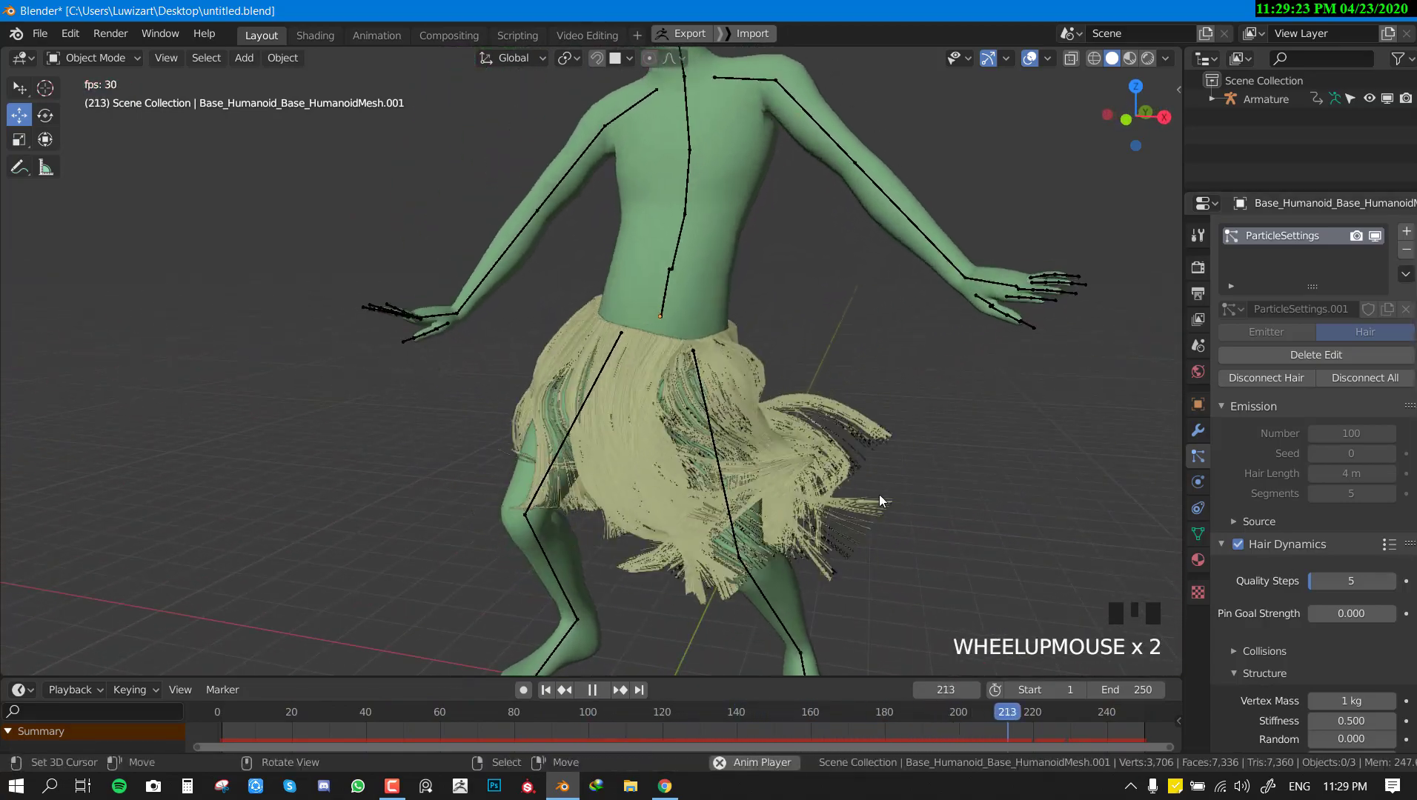
pyautogui.scroll(-3, 877, 497)
pyautogui.scroll(-5, 1295, 586)
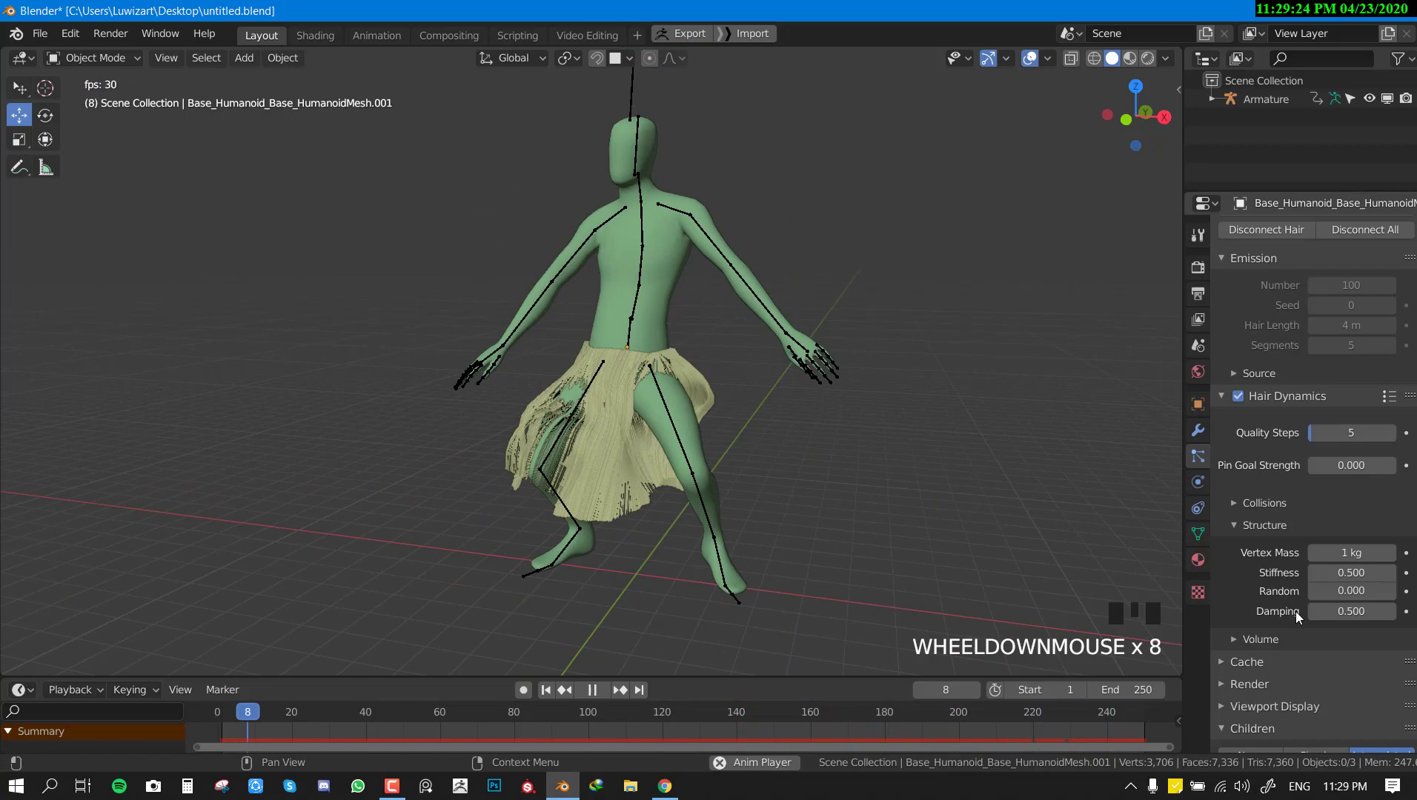
# Show the hair dynamics collision settings and inspect how the skirt meets the legs from another side.
pyautogui.click(1260, 505)
pyautogui.scroll(5, 658, 498)
pyautogui.moveTo(658, 497); pyautogui.dragTo(917, 520, button='middle')
pyautogui.scroll(-4, 937, 502)
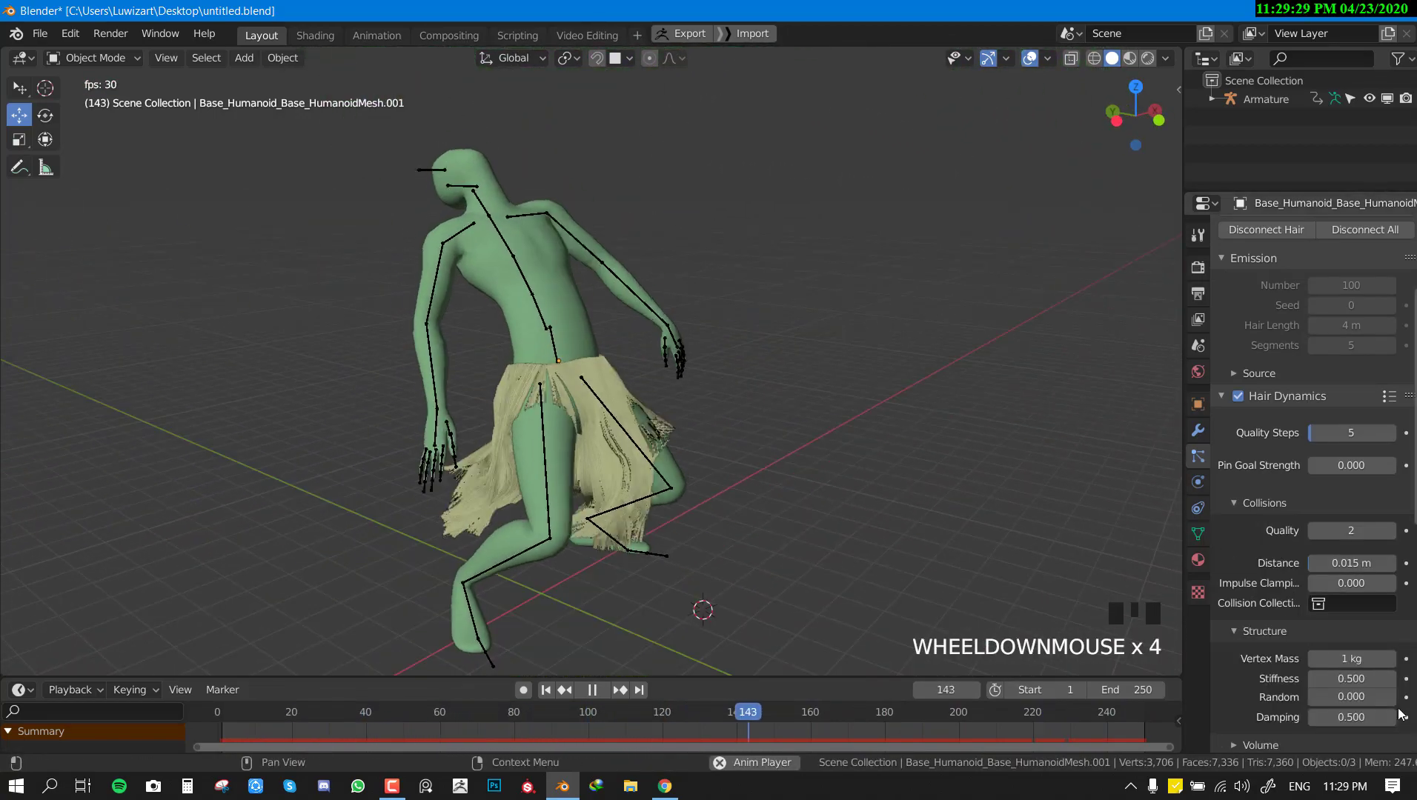
pyautogui.scroll(-5, 1342, 652)
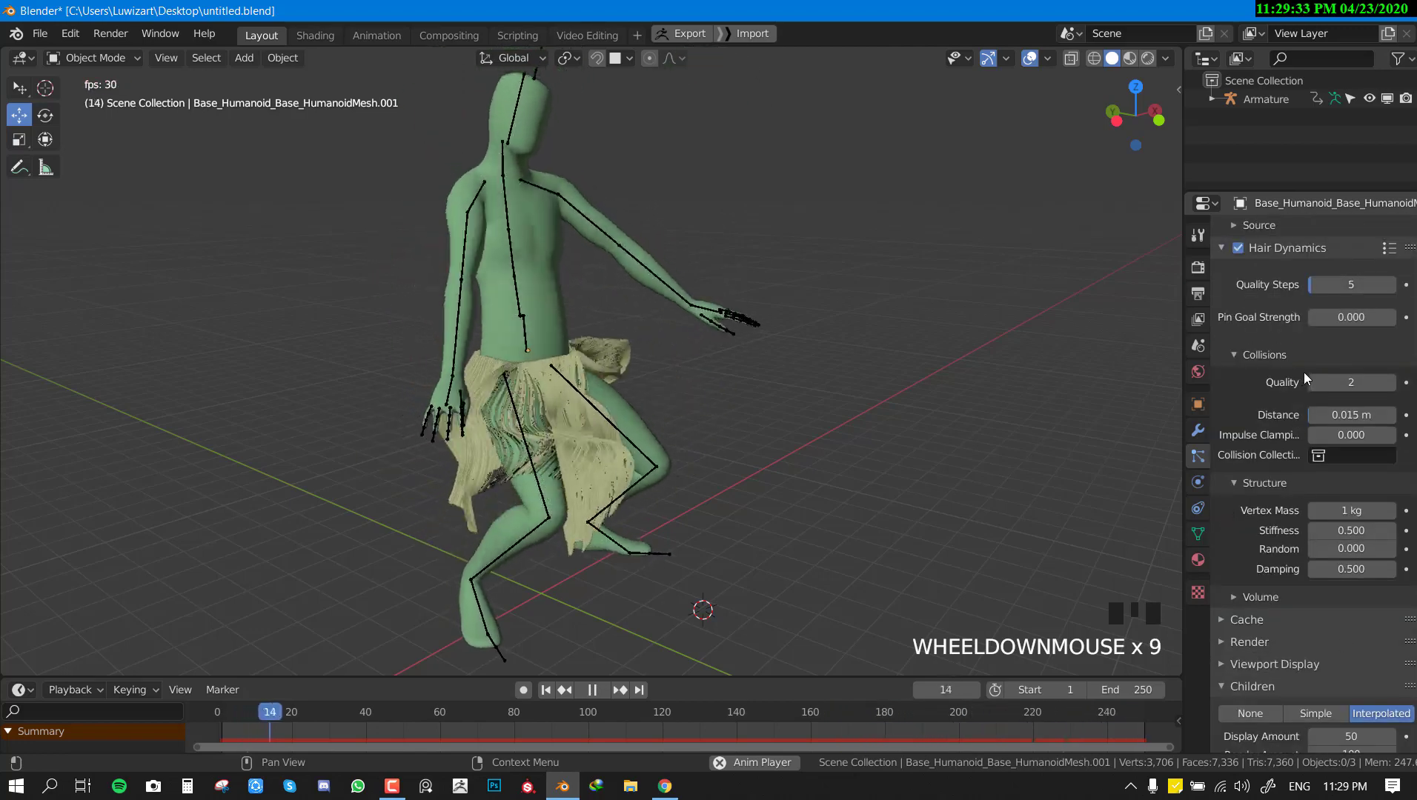
# Try a hair collision distance of 1 m while the animation plays.
pyautogui.click(1357, 418)
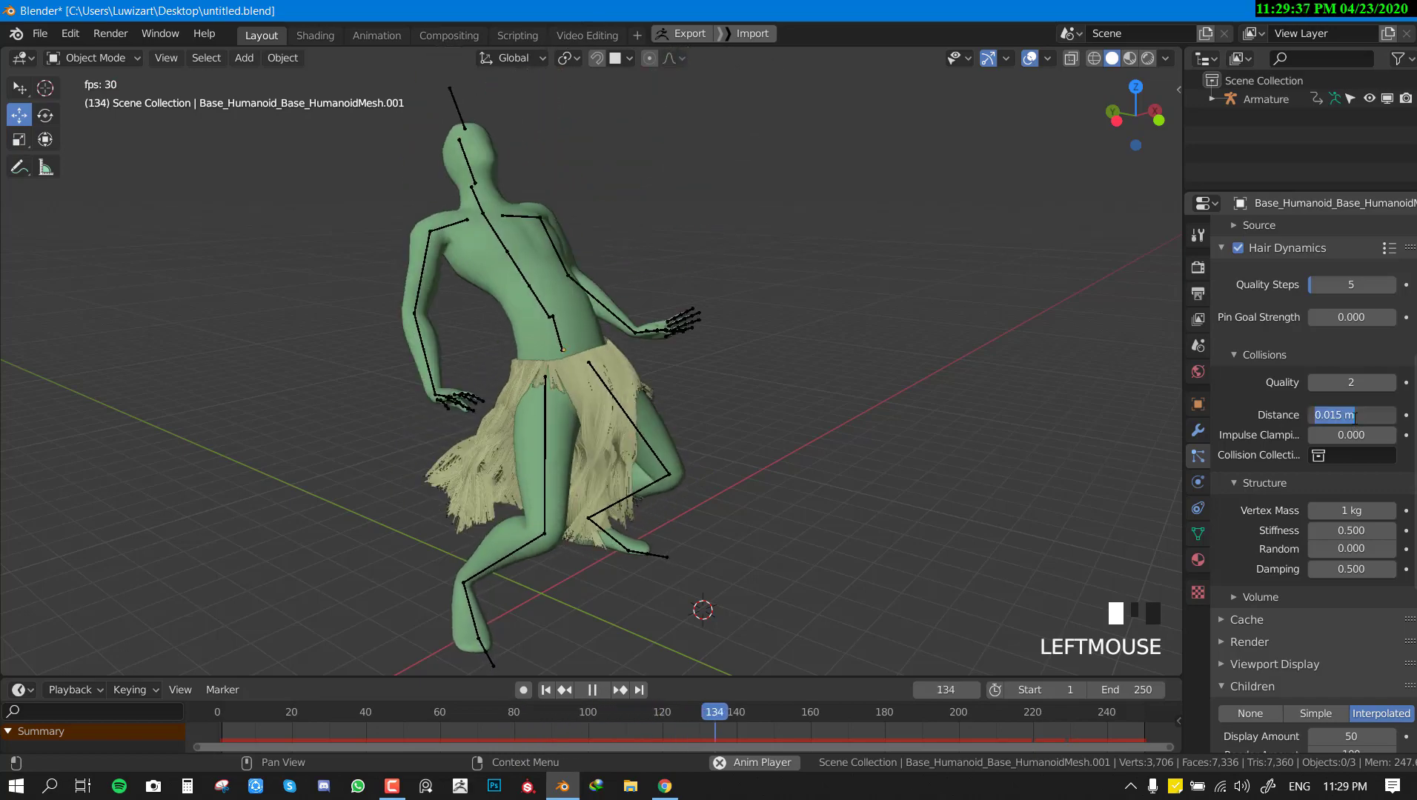
pyautogui.write('1')
pyautogui.press('Return')
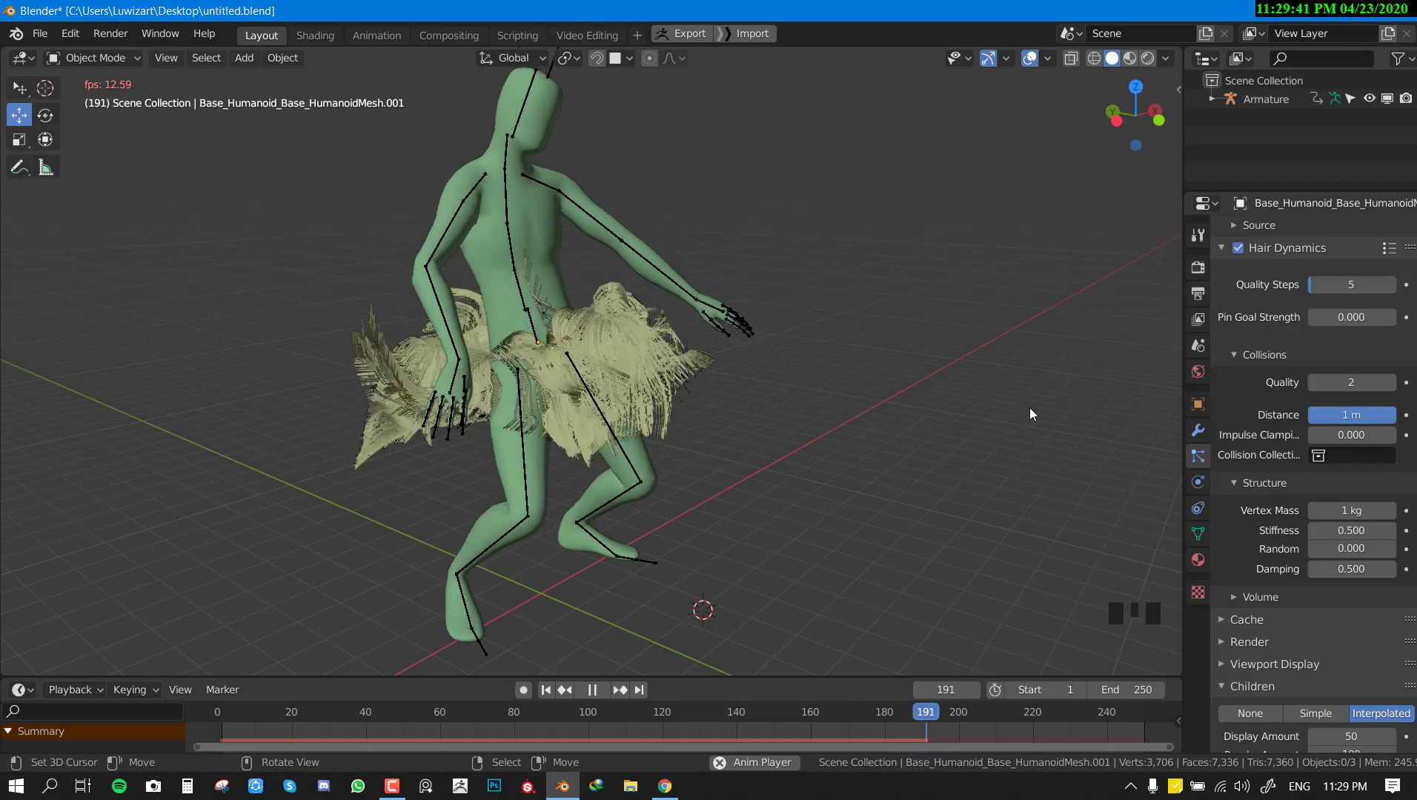
# Set the hair collision distance to 0.1 m.
pyautogui.click(1352, 412)
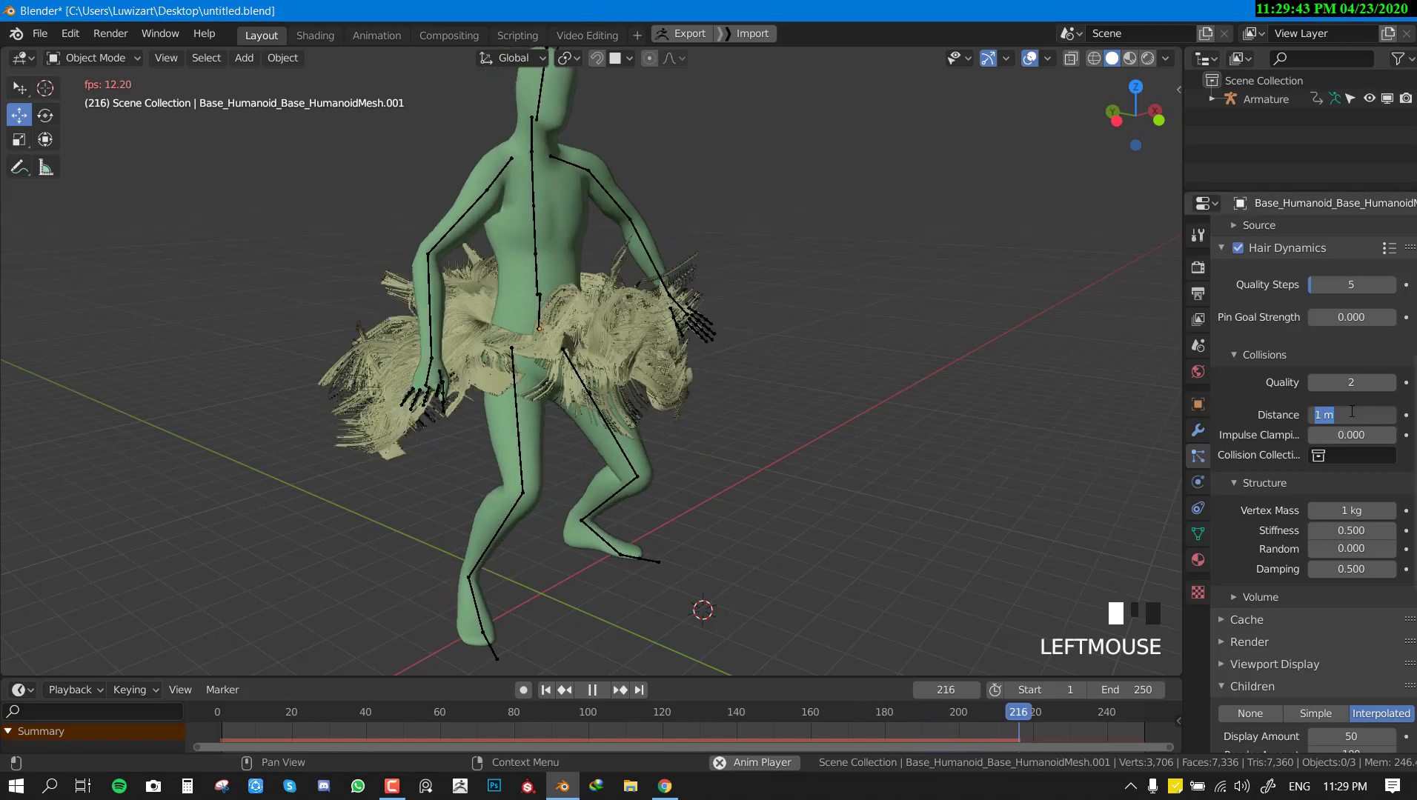
pyautogui.write('0.1')
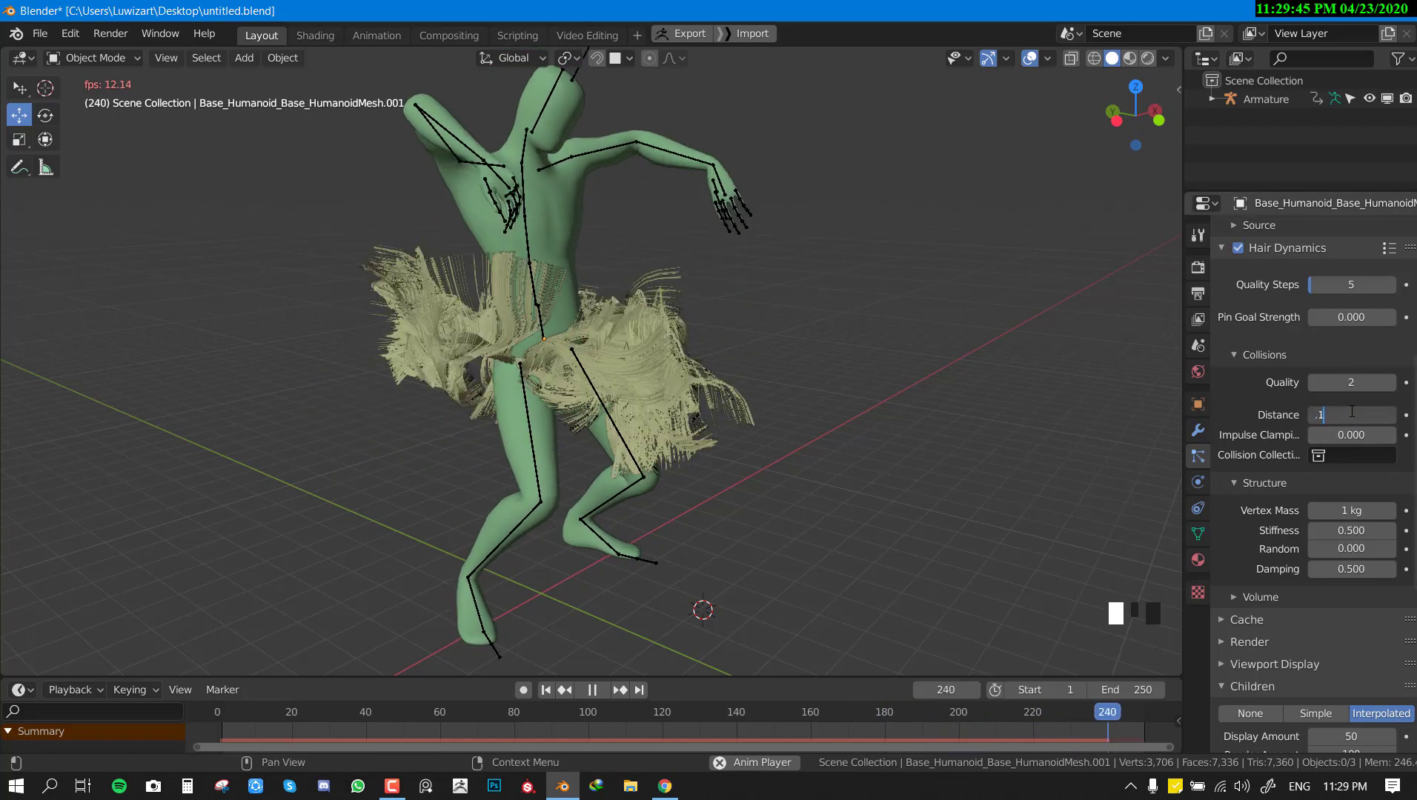
pyautogui.press('Return')
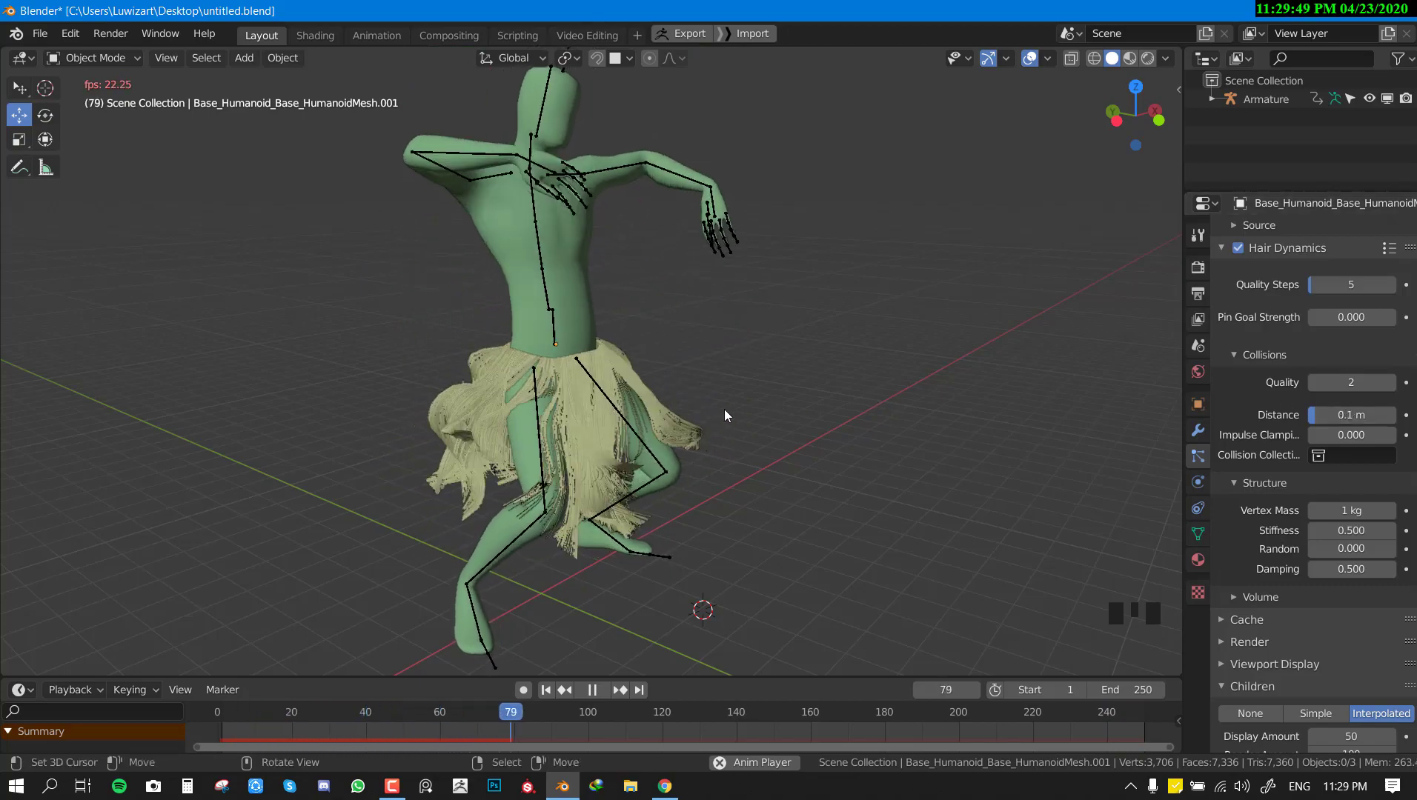
# Inspect the skirt's collision with the body from the side and front during playback.
pyautogui.moveTo(724, 410); pyautogui.dragTo(650, 415, button='middle')
pyautogui.moveTo(815, 410); pyautogui.dragTo(724, 500, button='middle')
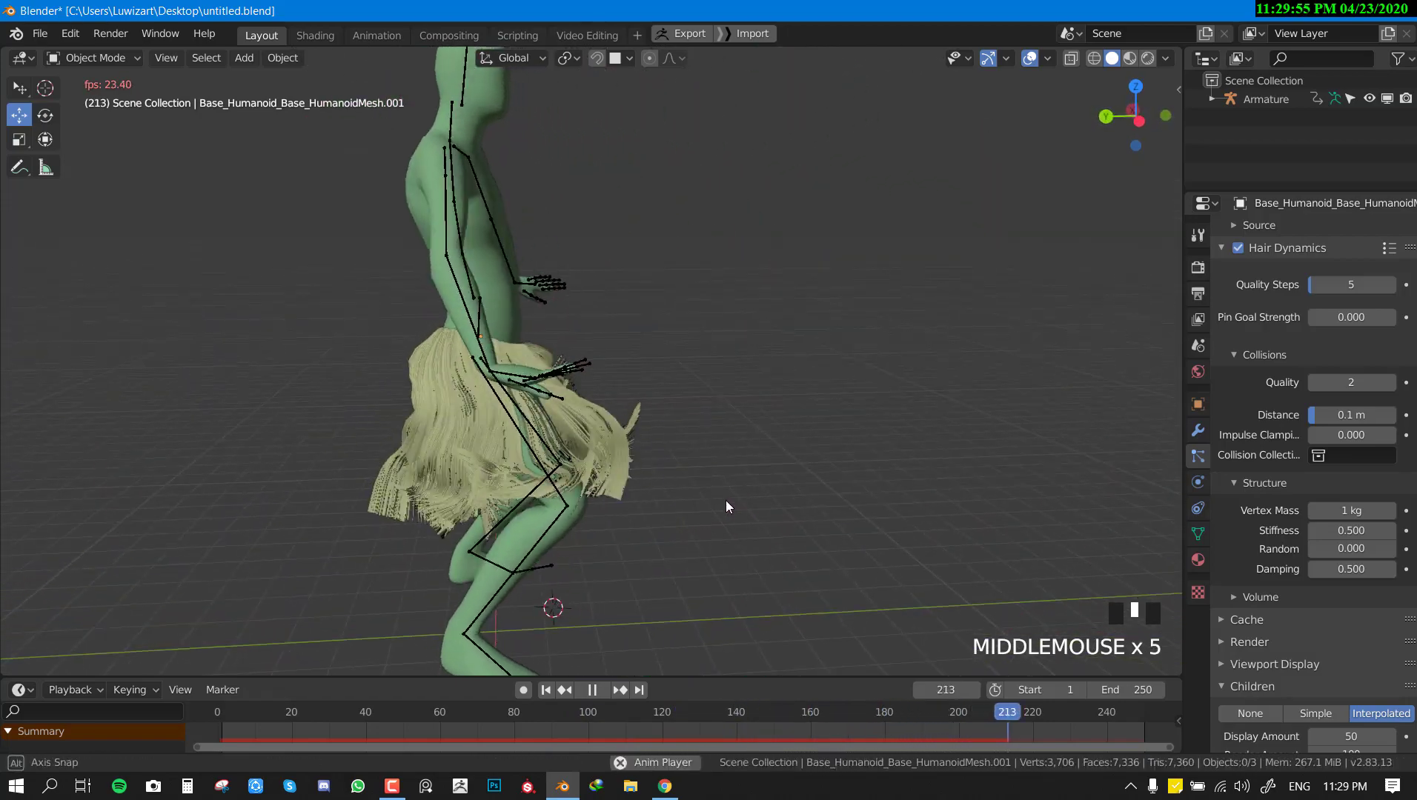
pyautogui.moveTo(541, 509); pyautogui.dragTo(692, 443, button='middle')
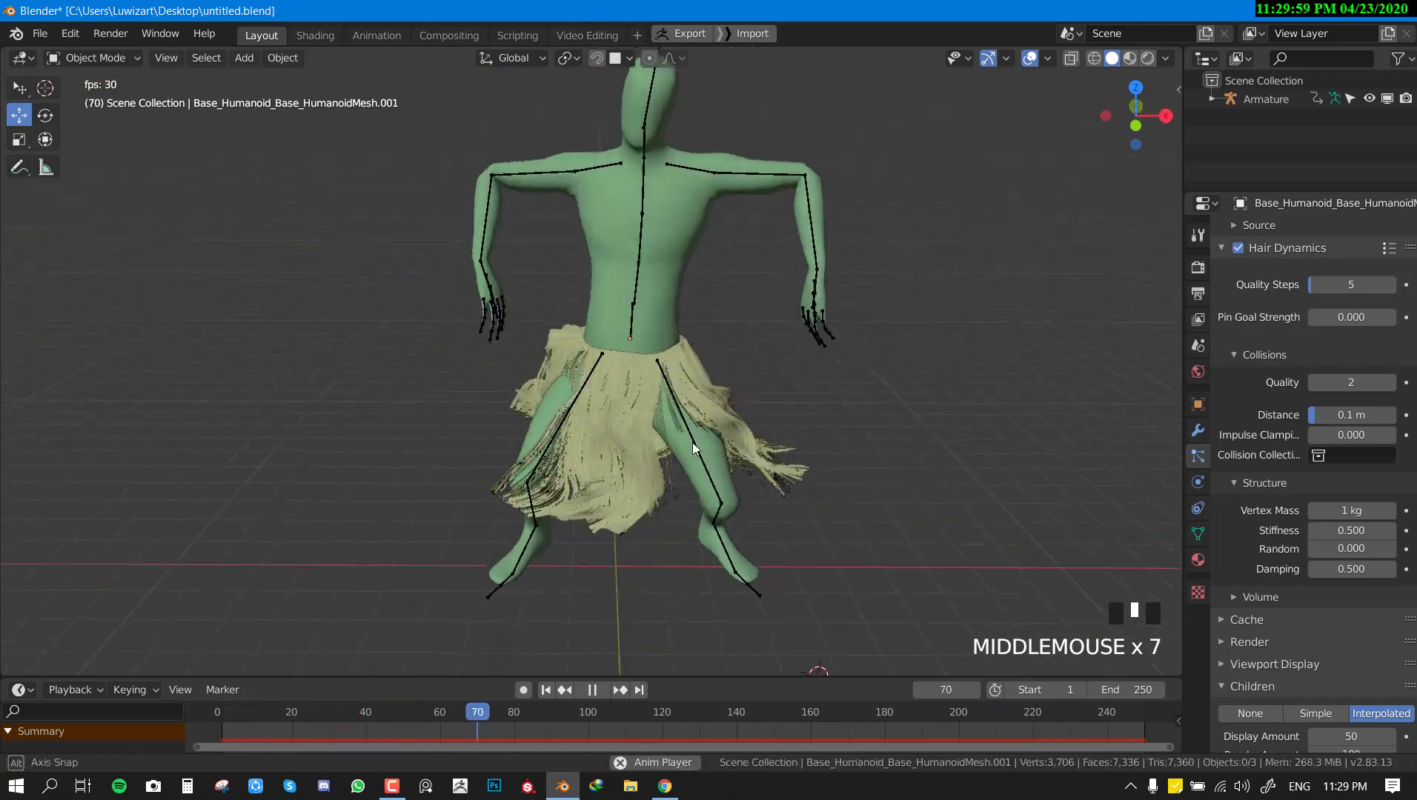
pyautogui.scroll(2, 692, 442)
pyautogui.moveTo(605, 469); pyautogui.dragTo(699, 462, button='middle')
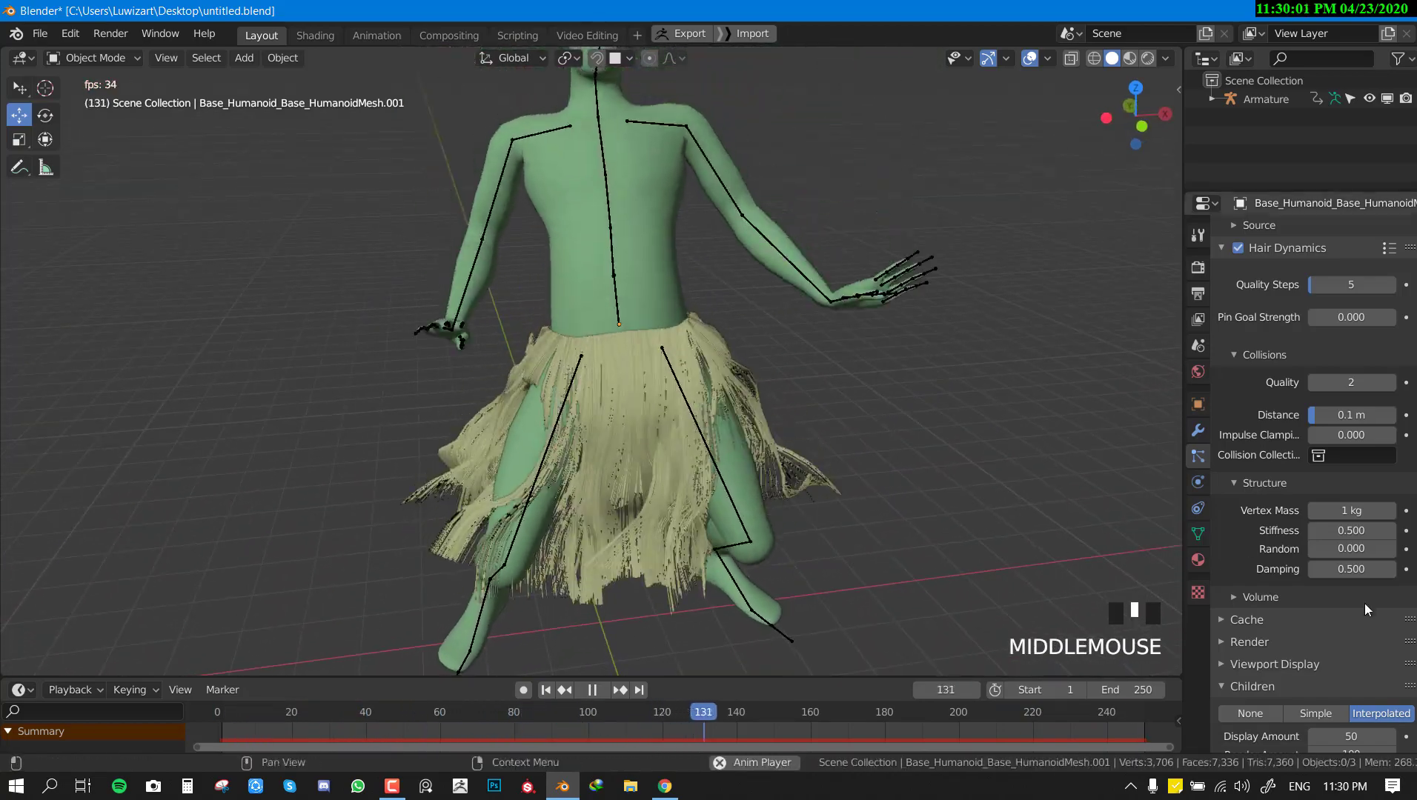
# Show the hair dynamics volume settings, watch the skirt from several angles, and stop the animation playback.
pyautogui.click(1260, 597)
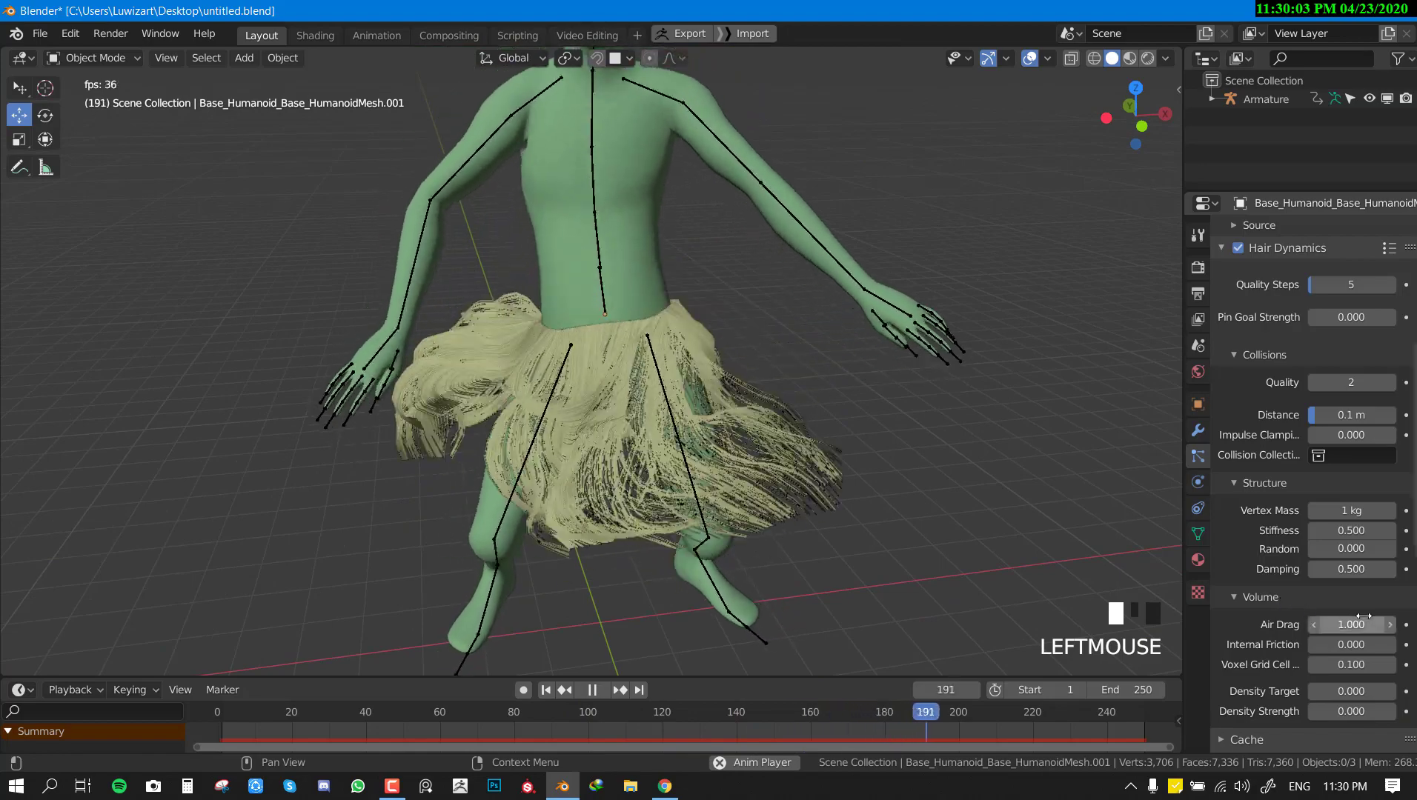
pyautogui.moveTo(739, 489); pyautogui.dragTo(652, 473, button='middle')
pyautogui.scroll(-3, 854, 472)
pyautogui.moveTo(854, 473); pyautogui.dragTo(815, 459, button='middle')
pyautogui.moveTo(567, 541); pyautogui.dragTo(610, 462, button='middle')
pyautogui.scroll(2, 697, 509)
pyautogui.hotkey('shift', 'space')
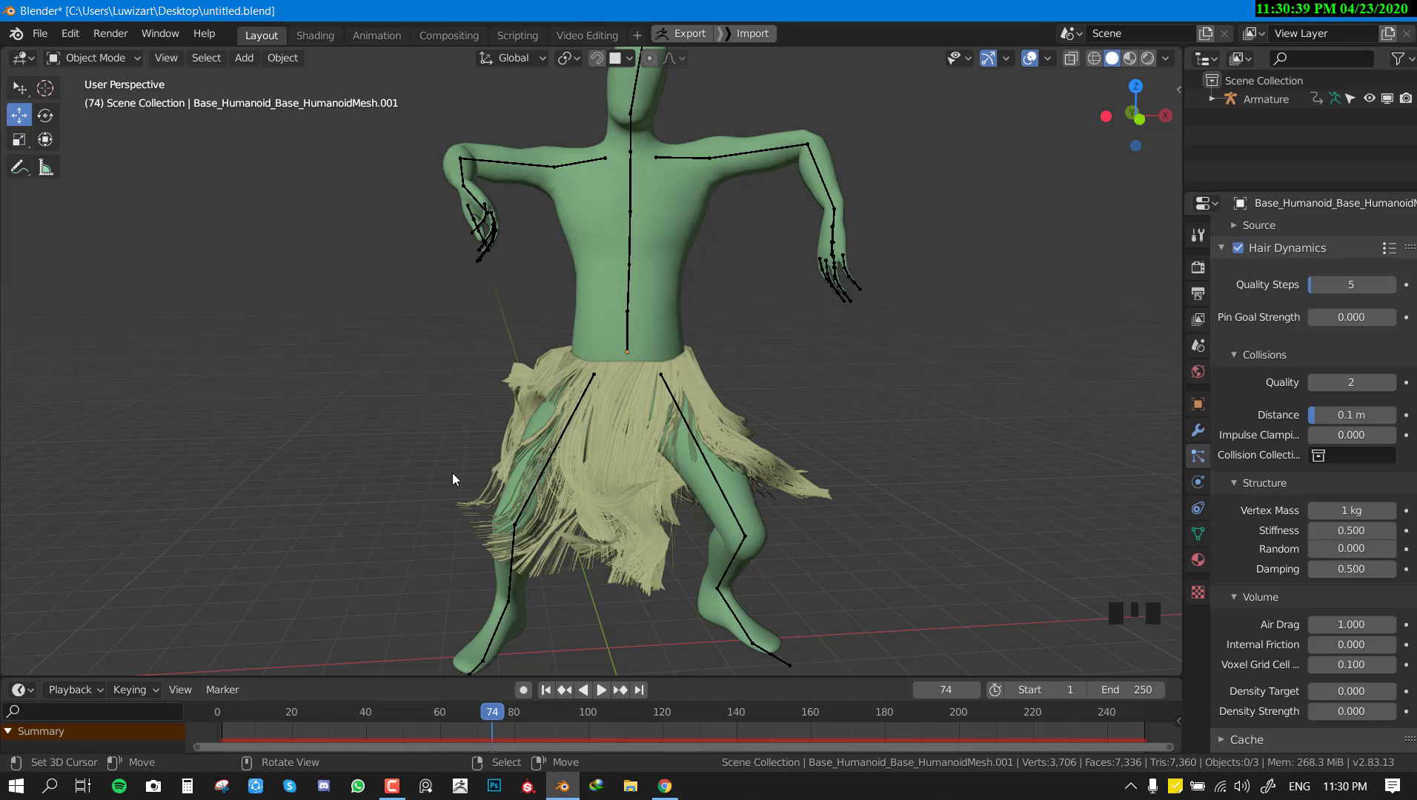
pyautogui.click(392, 786)
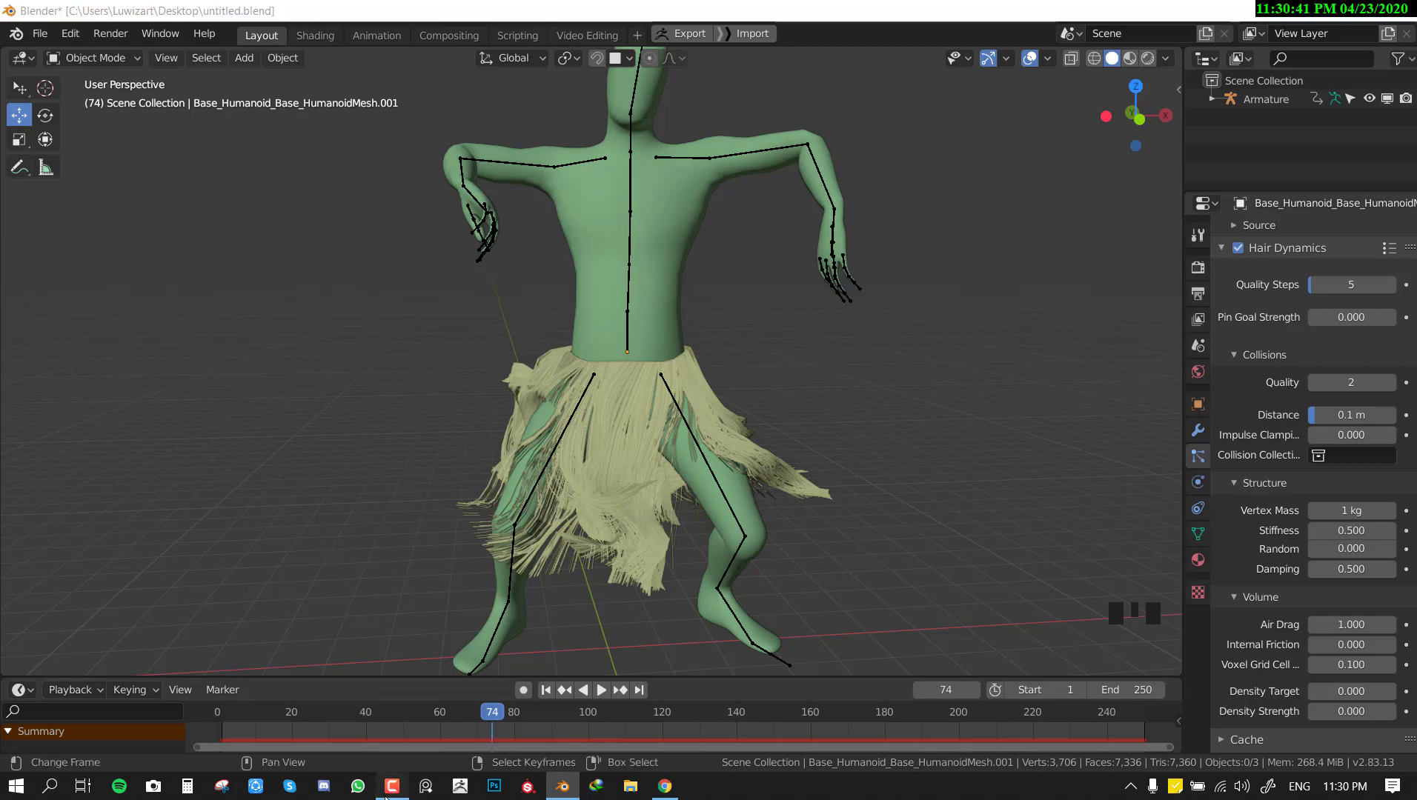